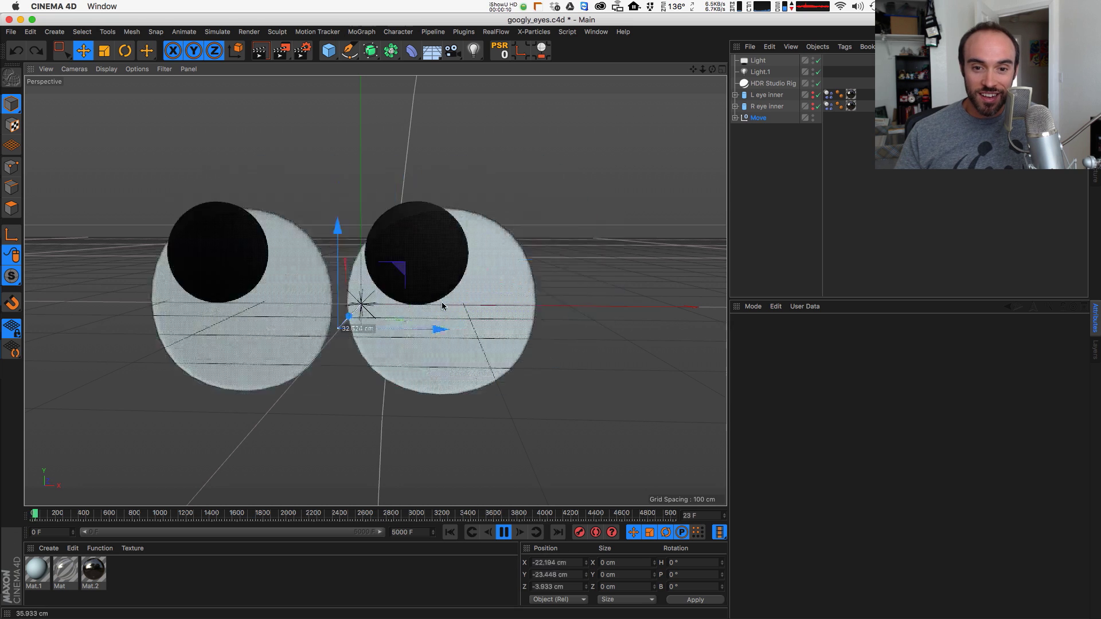
# Step: Play the googly eyes simulation and shift the Move null around to see how the pupils react
pyautogui.moveTo(421, 273)
pyautogui.mouseDown()
pyautogui.moveTo(446, 275)
pyautogui.moveTo(442, 293)
pyautogui.moveTo(408, 290)
pyautogui.mouseUp()
pyautogui.click(450, 532)
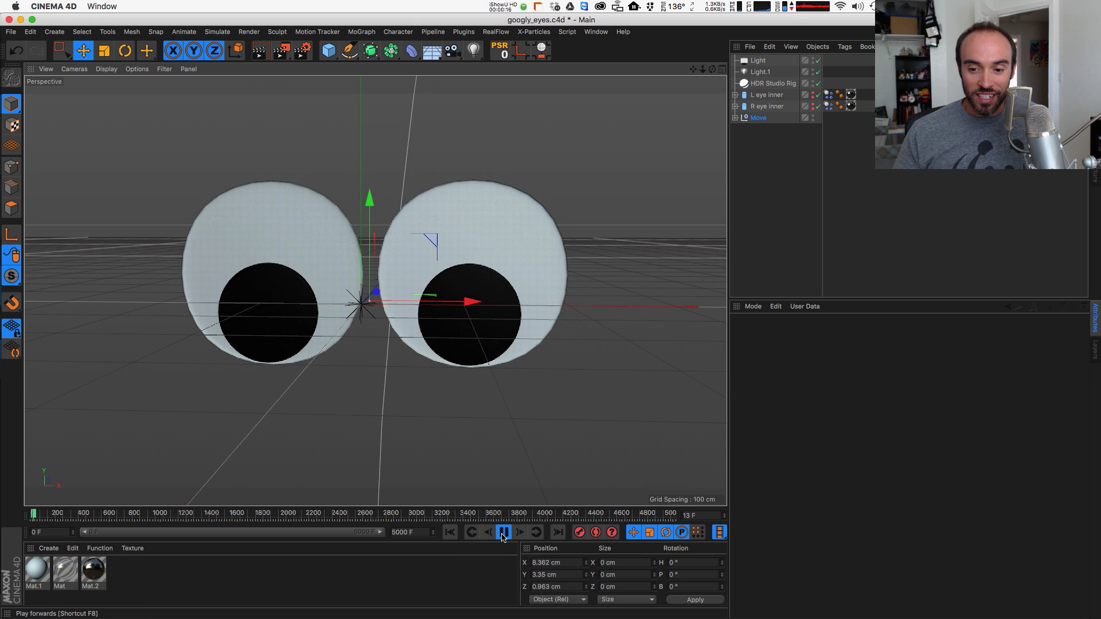
pyautogui.moveTo(402, 271); pyautogui.dragTo(434, 264)
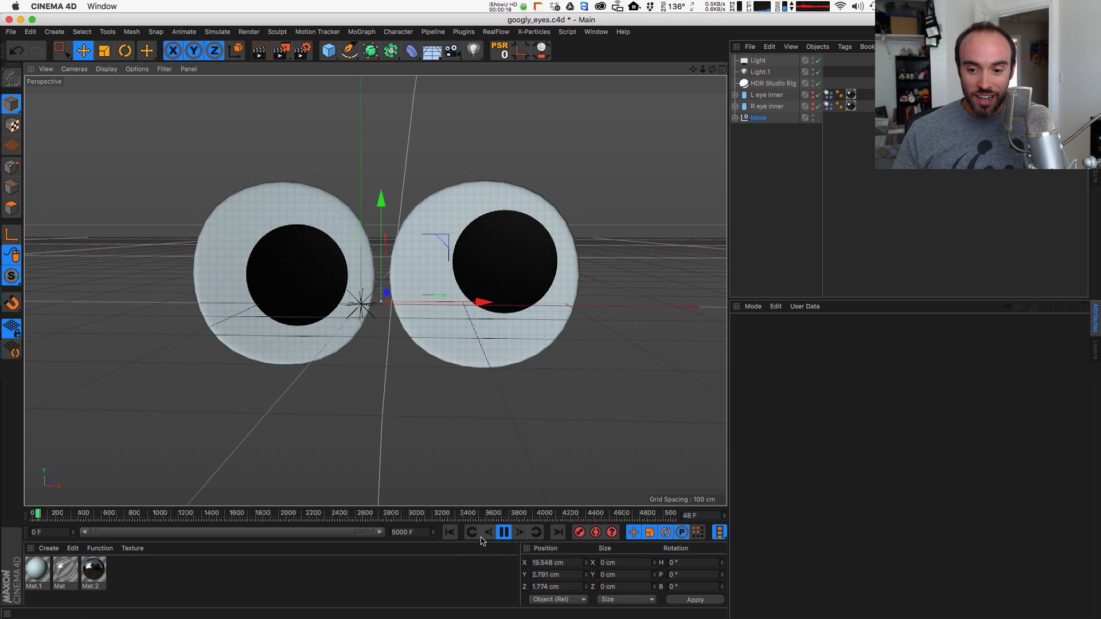
pyautogui.click(449, 533)
pyautogui.click(504, 532)
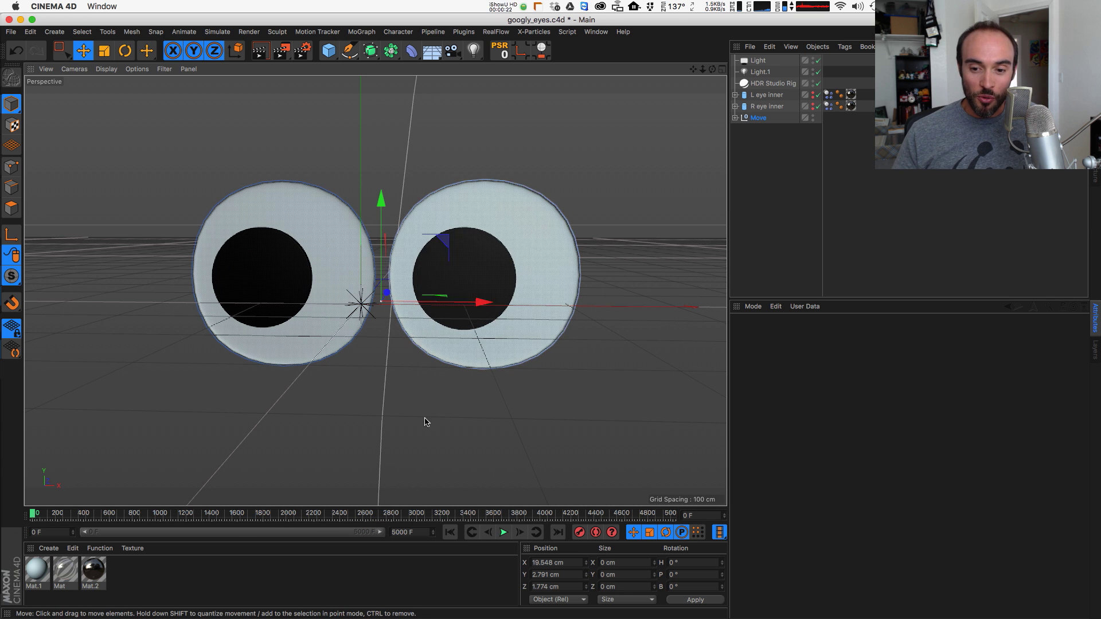
pyautogui.click(503, 533)
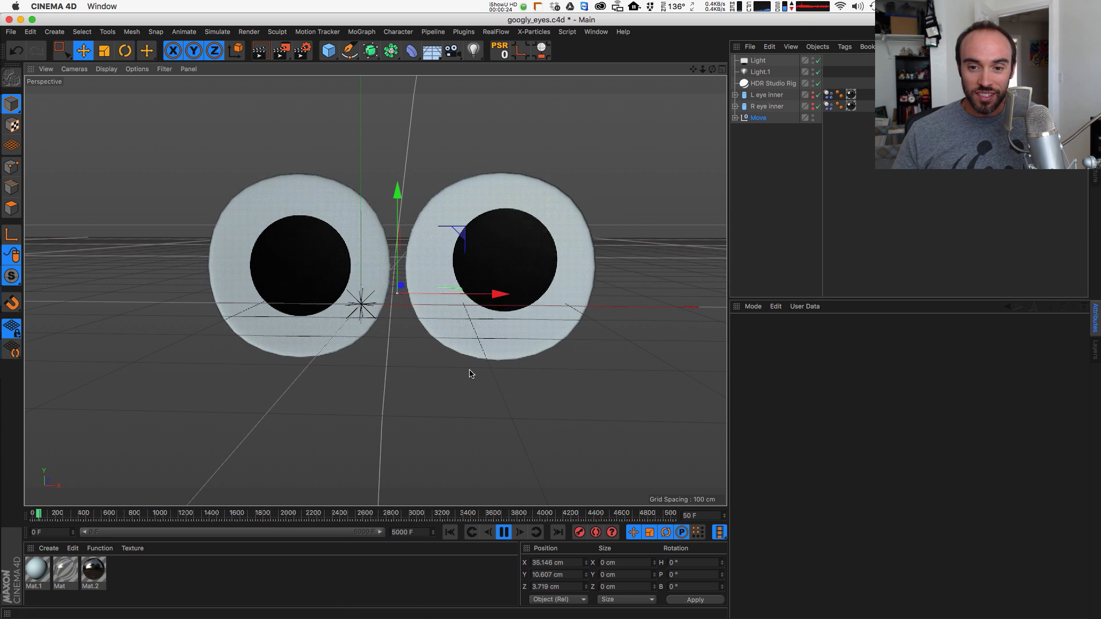
pyautogui.click(504, 532)
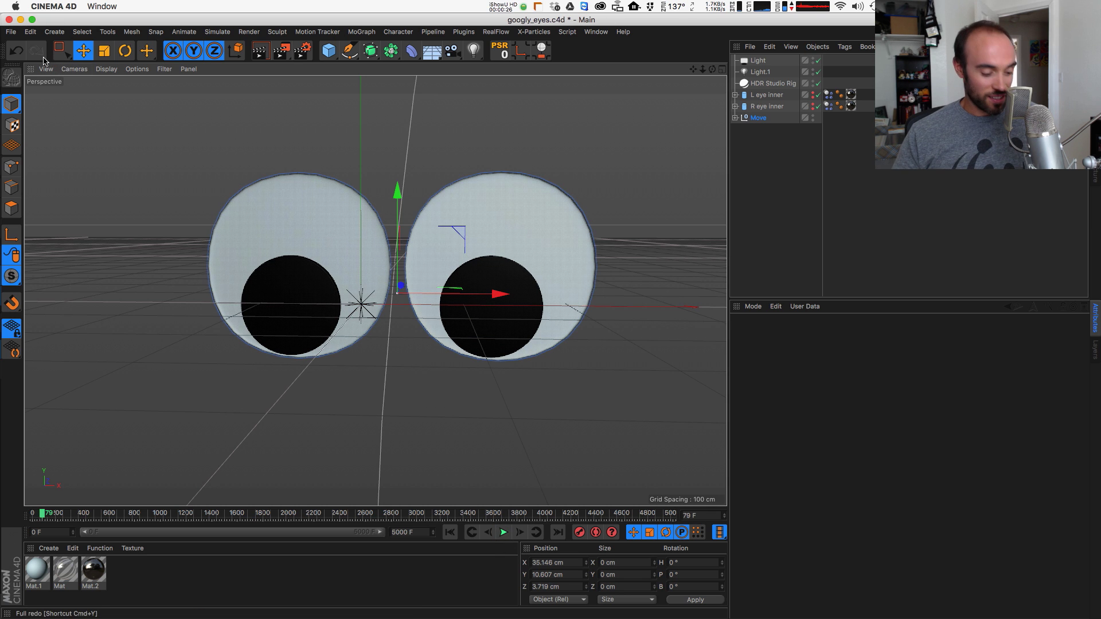
# Step: Create a new project and add a Cube primitive to the empty scene
pyautogui.click(11, 32)
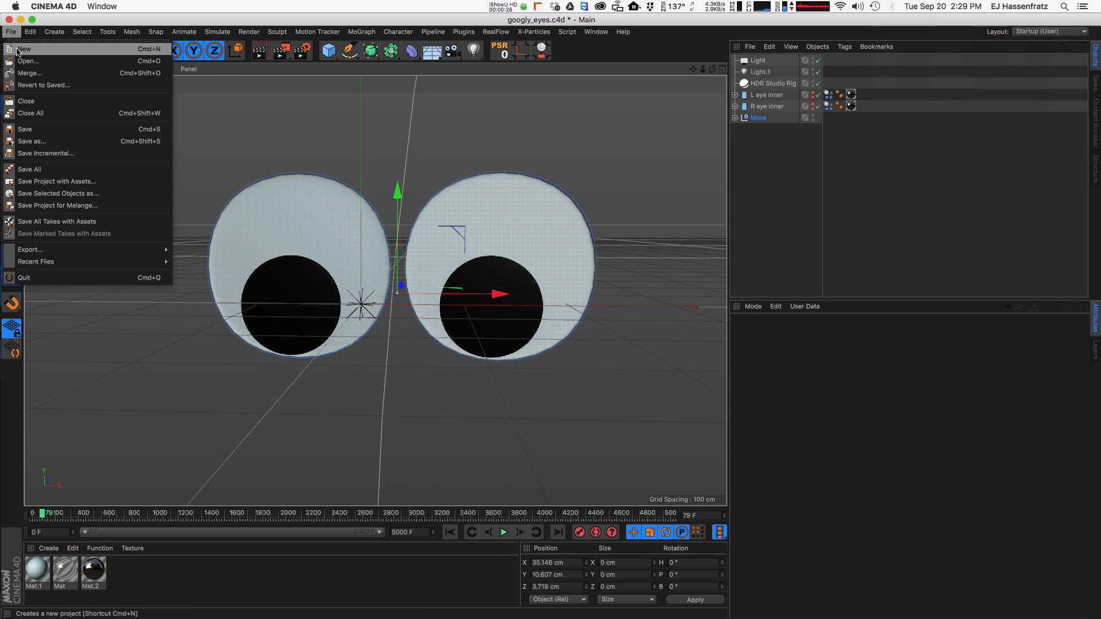
pyautogui.click(20, 40)
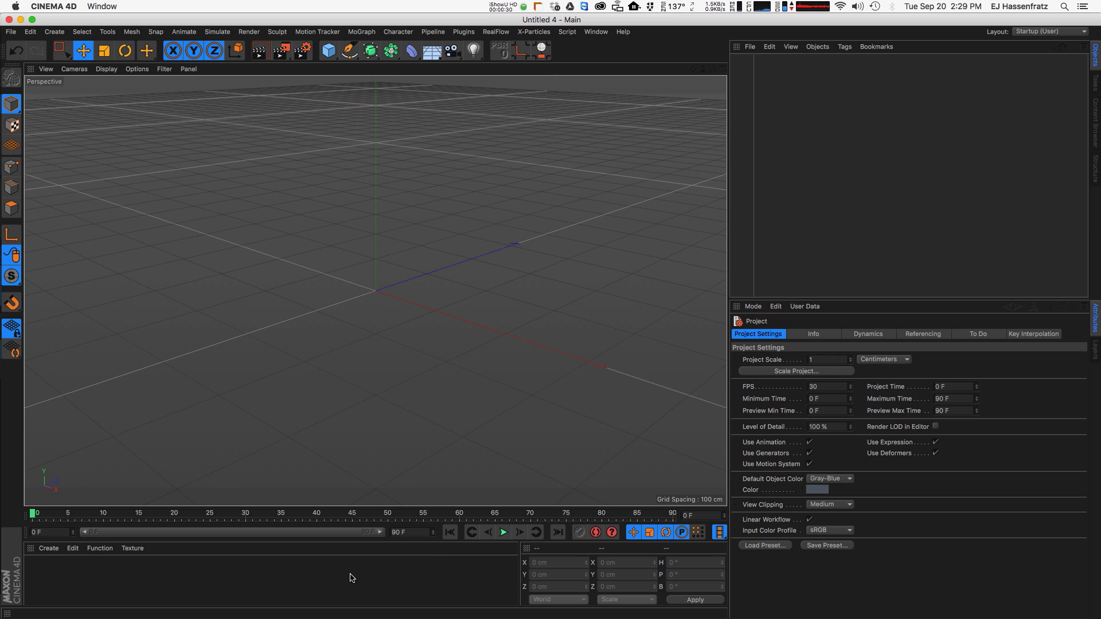
pyautogui.moveTo(328, 50); pyautogui.dragTo(436, 65)
pyautogui.keyDown('alt'); pyautogui.moveTo(344, 317); pyautogui.dragTo(415, 336); pyautogui.keyUp('alt')
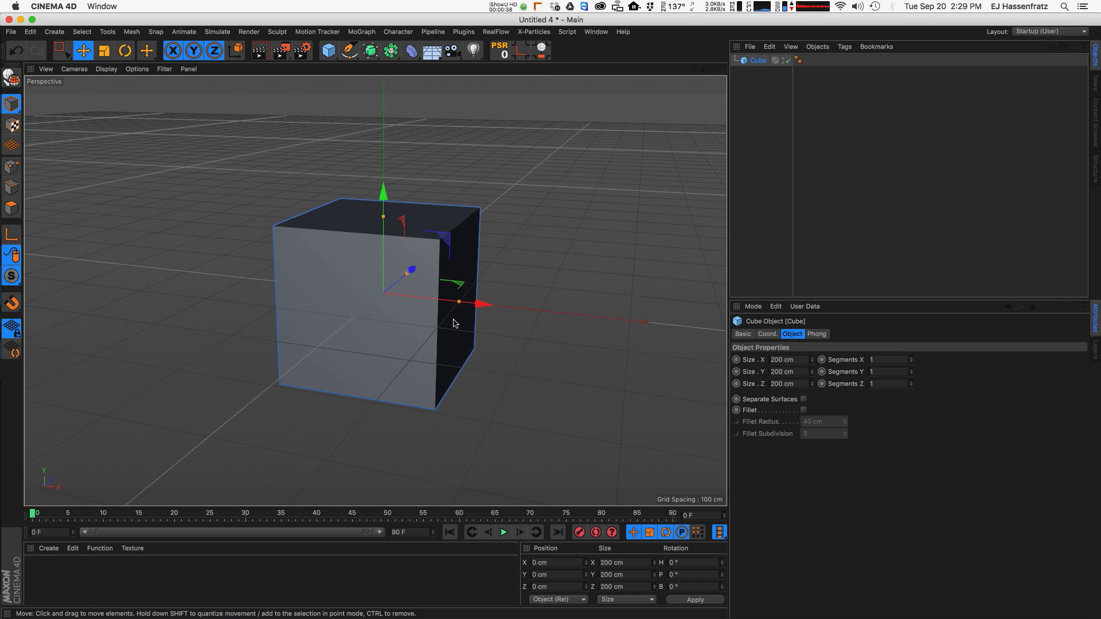
pyautogui.keyDown('alt'); pyautogui.moveTo(405, 287); pyautogui.dragTo(405, 314); pyautogui.keyUp('alt')
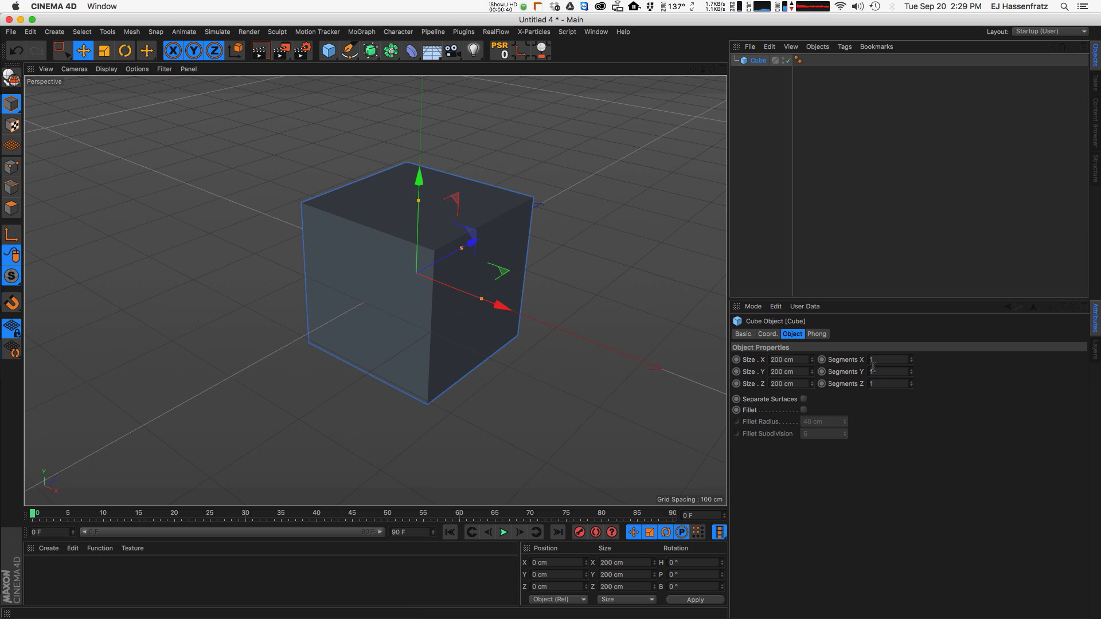
# Step: Set the cube's Z segments to 3 and show the viewport in Gouraud Shading (Lines)
pyautogui.click(912, 383)
pyautogui.click(912, 382)
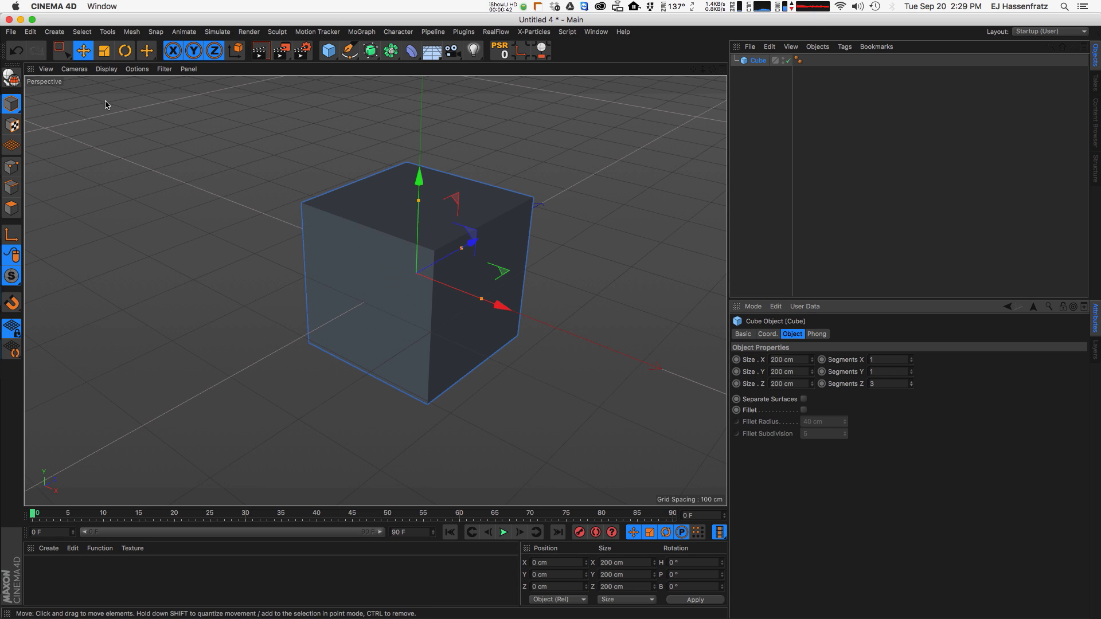
pyautogui.click(106, 69)
pyautogui.click(126, 98)
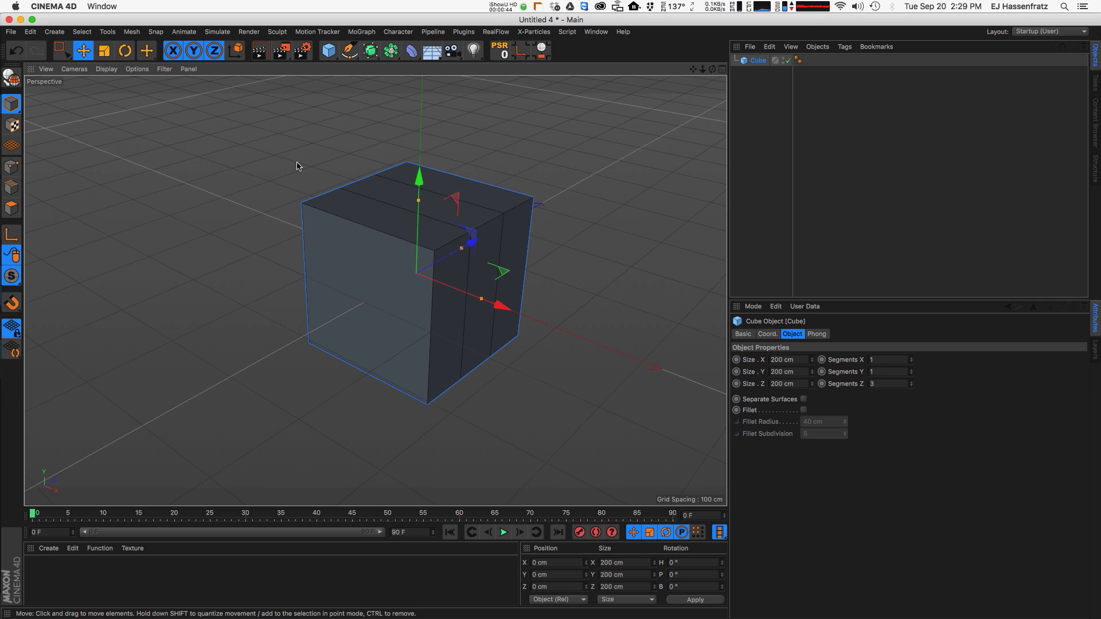
pyautogui.click(105, 69)
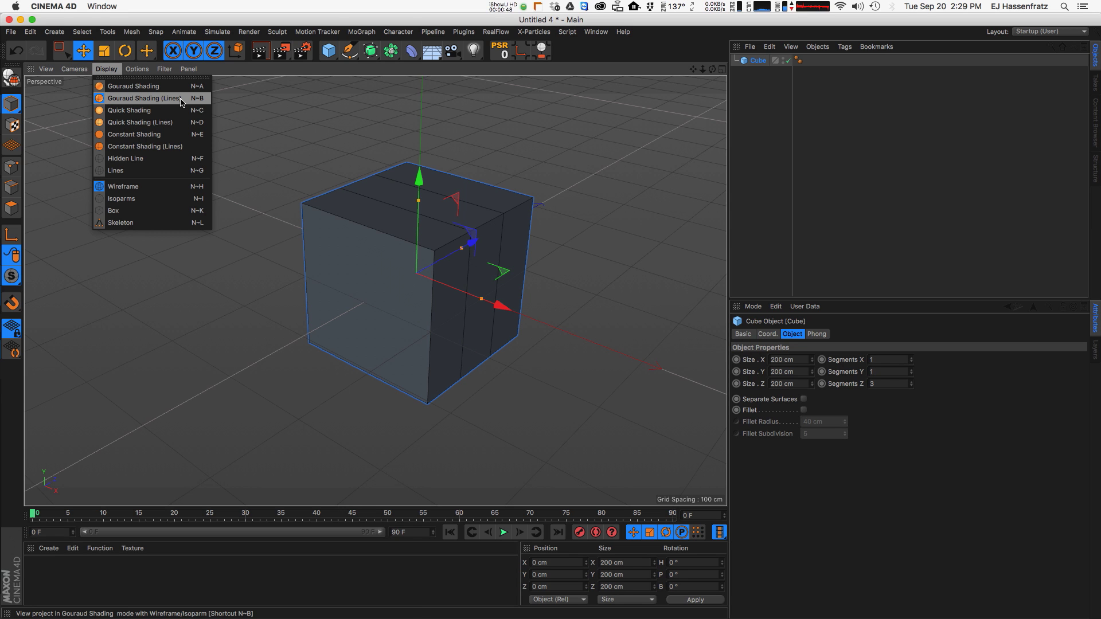
pyautogui.click(143, 98)
pyautogui.keyDown('alt'); pyautogui.moveTo(510, 244); pyautogui.dragTo(388, 264); pyautogui.keyUp('alt')
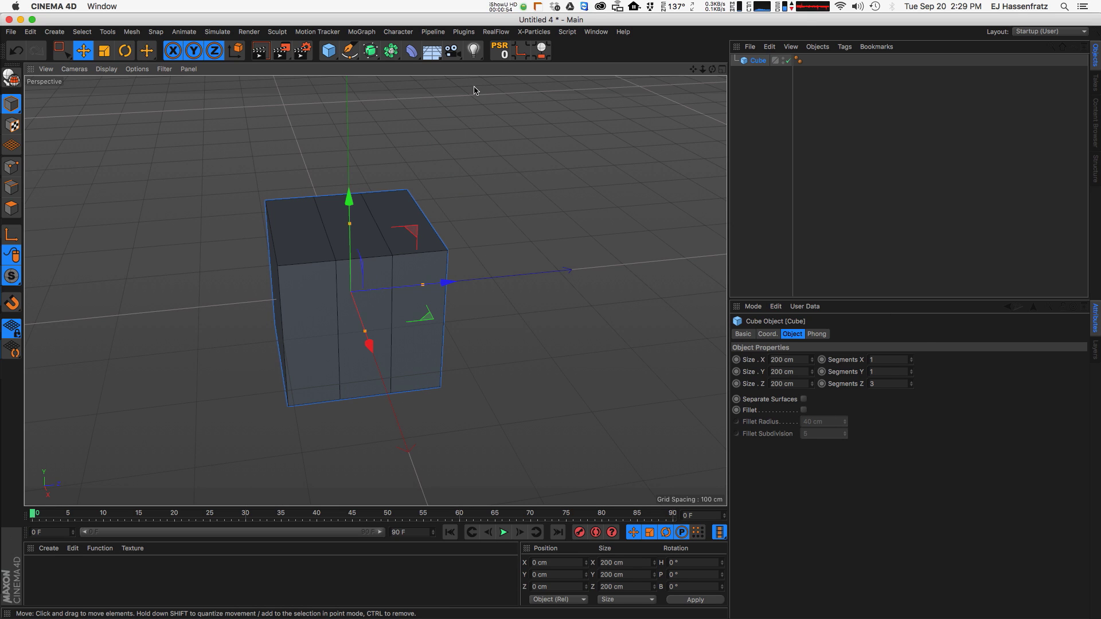
# Step: Add a Correction deformer, parent it under the Cube and select it for editing
pyautogui.click(411, 51)
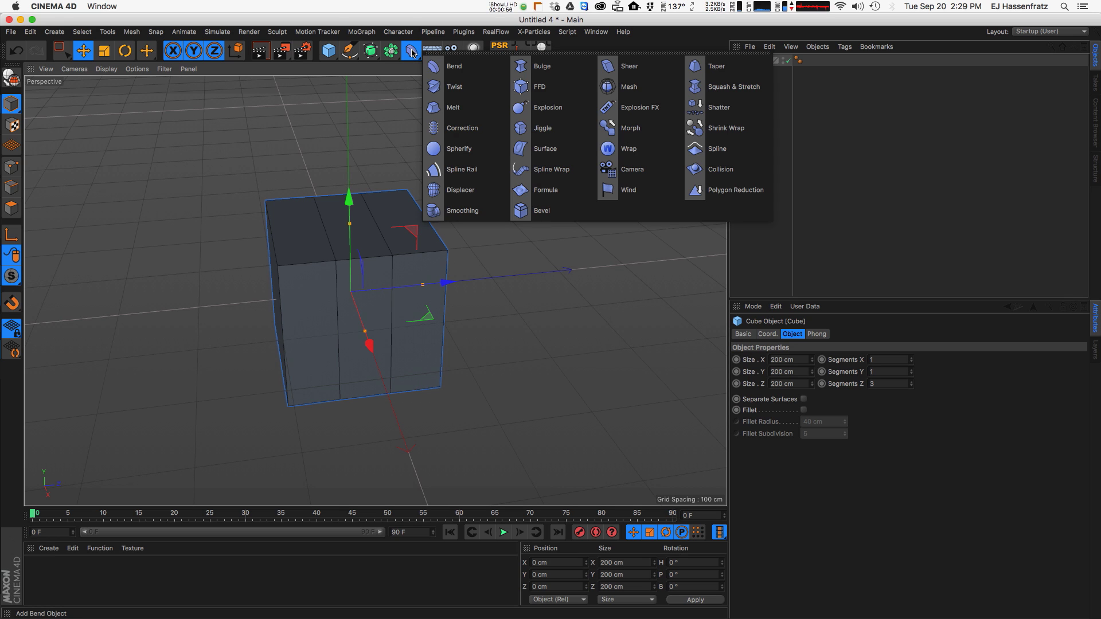
pyautogui.click(456, 128)
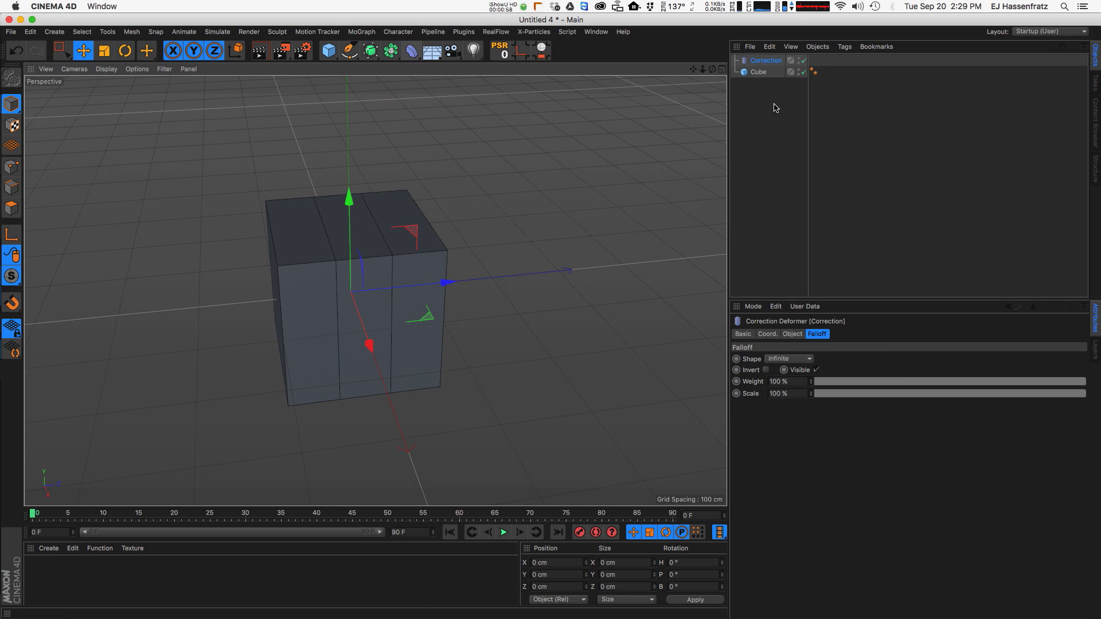
pyautogui.moveTo(765, 61)
pyautogui.mouseDown()
pyautogui.moveTo(797, 79)
pyautogui.moveTo(758, 76)
pyautogui.mouseUp()
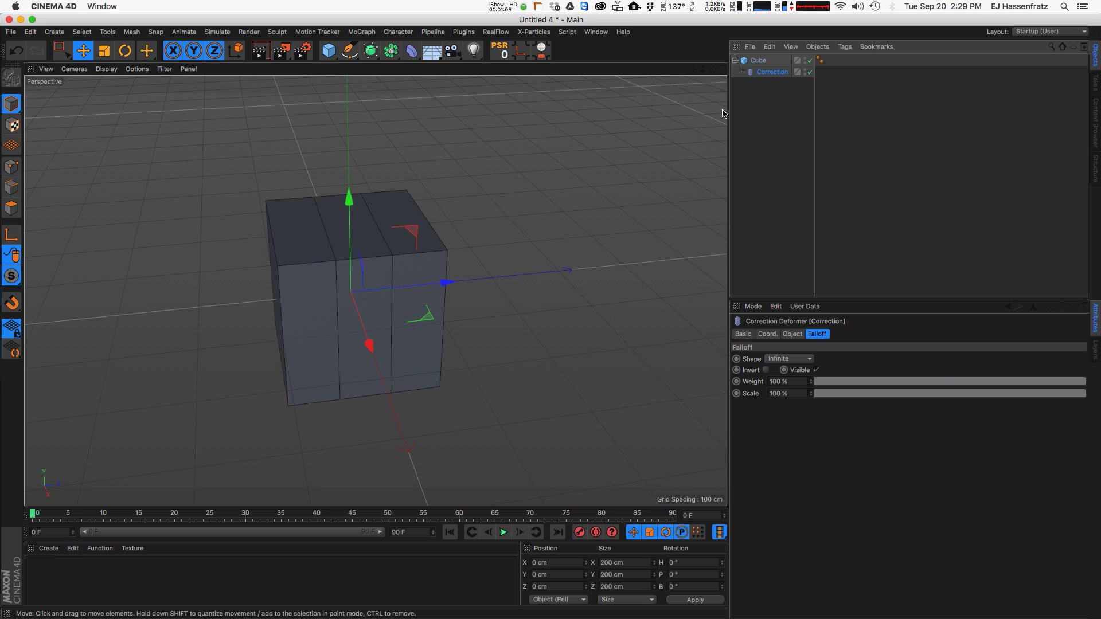
pyautogui.click(758, 61)
pyautogui.click(773, 72)
# Step: Loop-select the edge loop on the cube's positive Z side and move it close to the back face, at about Z 89 cm
pyautogui.click(12, 187)
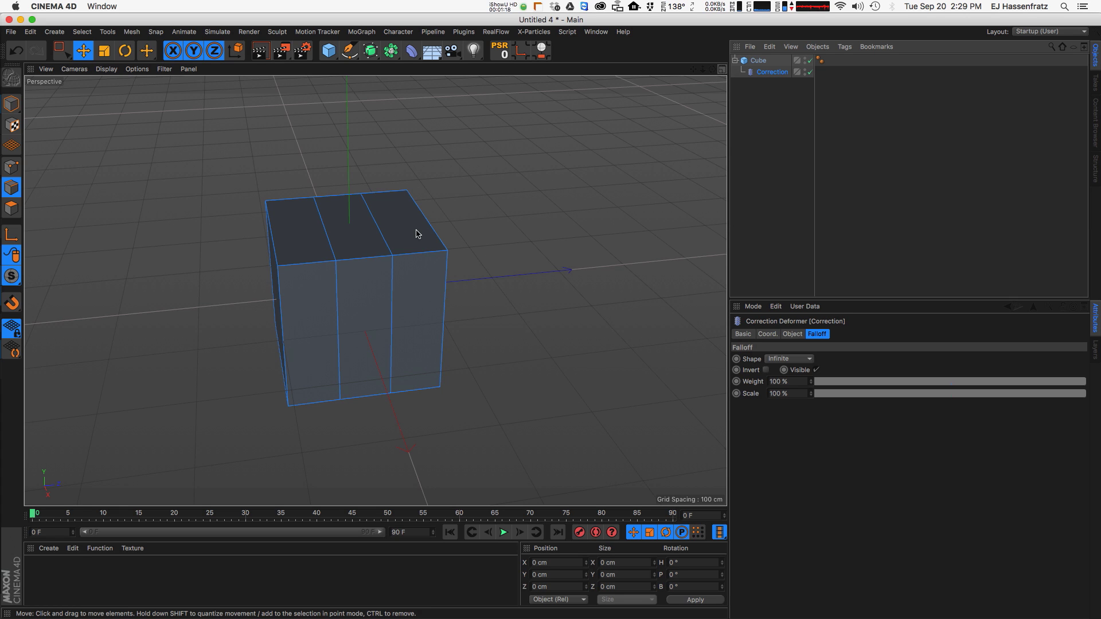
pyautogui.press('u')
pyautogui.press('l')
pyautogui.click(390, 258)
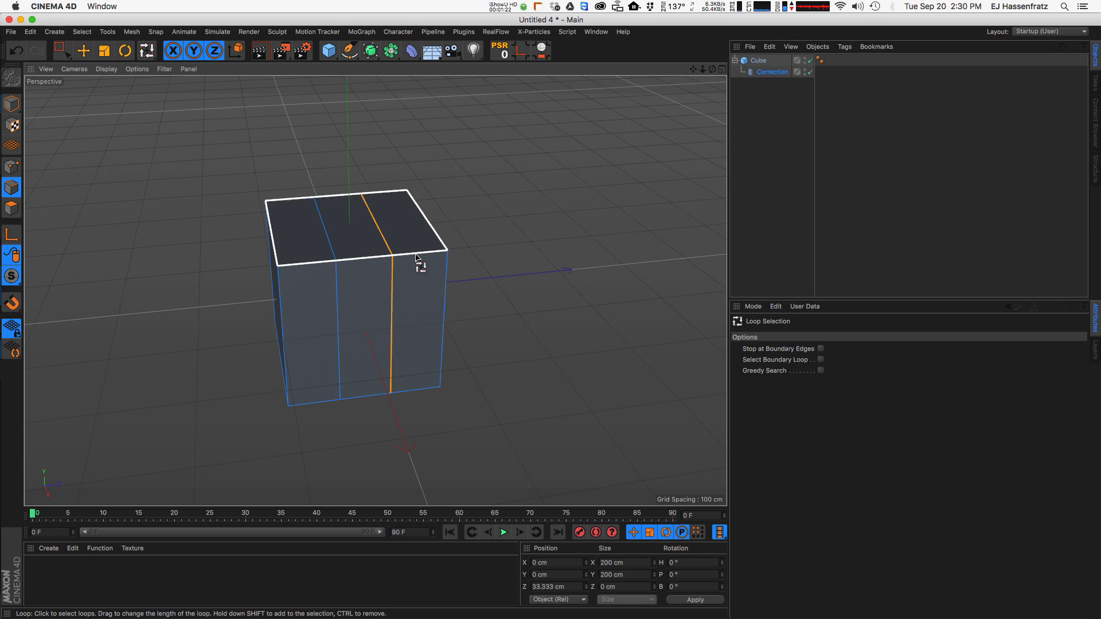
pyautogui.press('e')
pyautogui.moveTo(466, 278)
pyautogui.mouseDown()
pyautogui.moveTo(500, 276)
pyautogui.moveTo(488, 276)
pyautogui.mouseUp()
# Step: Loop-select the cube's remaining middle edge loop and move it toward the back to about Z 45 cm
pyautogui.press('u')
pyautogui.press('l')
pyautogui.click(351, 300)
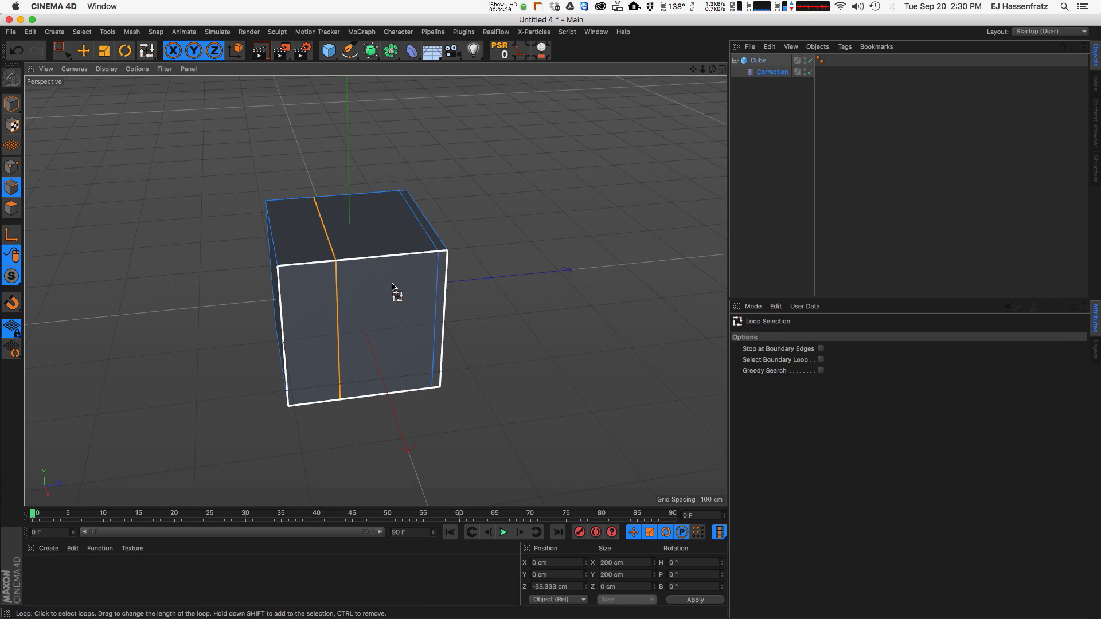
pyautogui.press('e')
pyautogui.moveTo(417, 285); pyautogui.dragTo(461, 281)
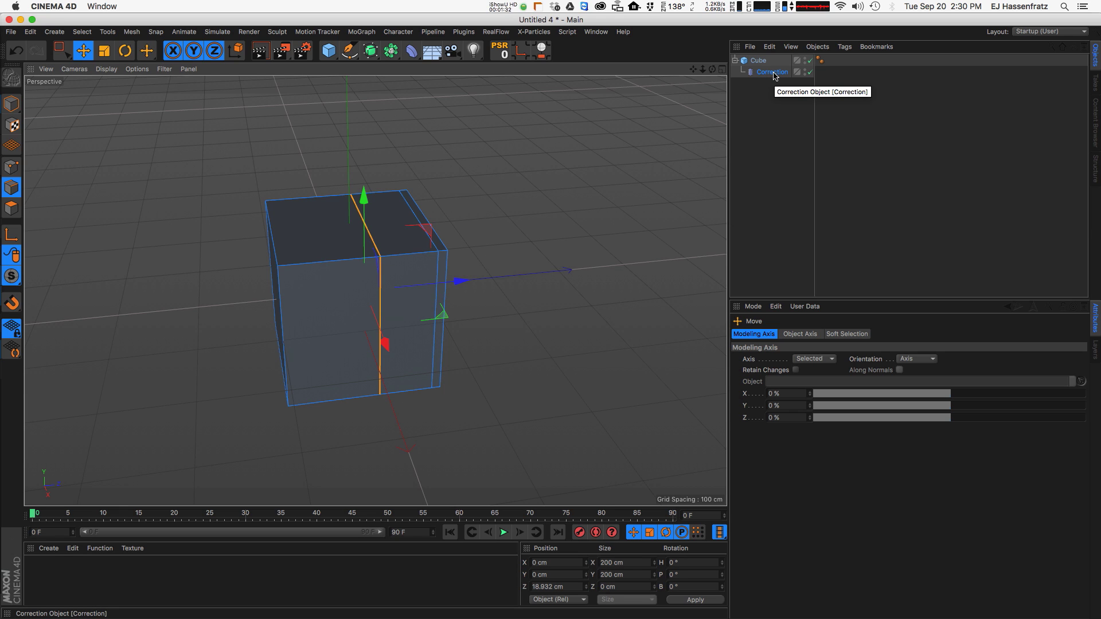
pyautogui.moveTo(446, 282); pyautogui.dragTo(479, 279)
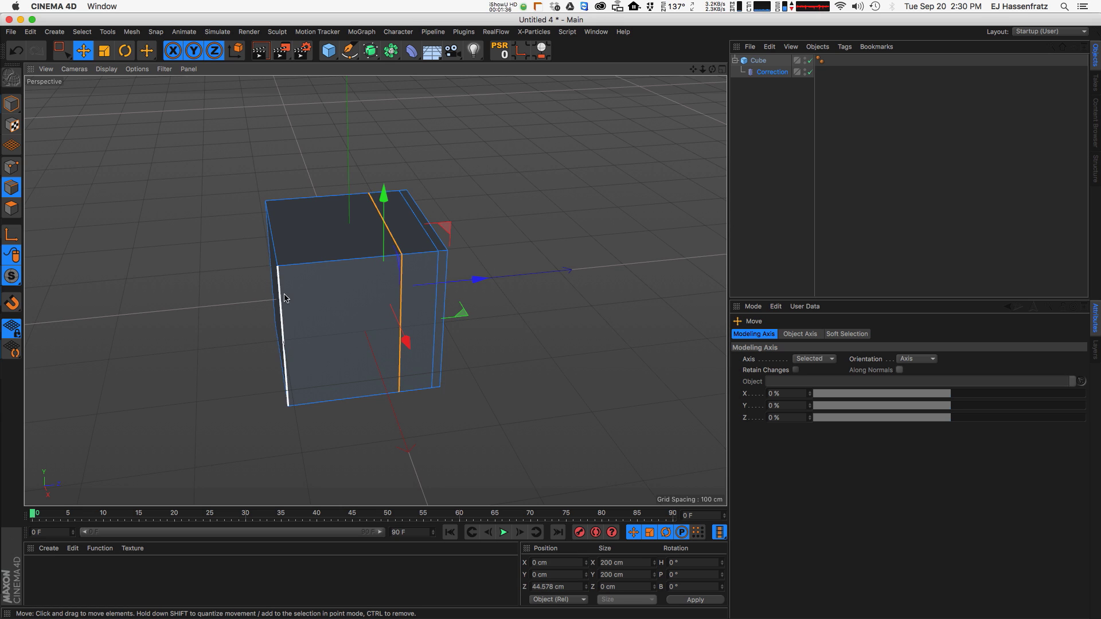
# Step: Add a Subdivision Surface and make the Cube its child to round the shape
pyautogui.moveTo(371, 50); pyautogui.dragTo(402, 67)
pyautogui.moveTo(760, 73); pyautogui.dragTo(780, 60)
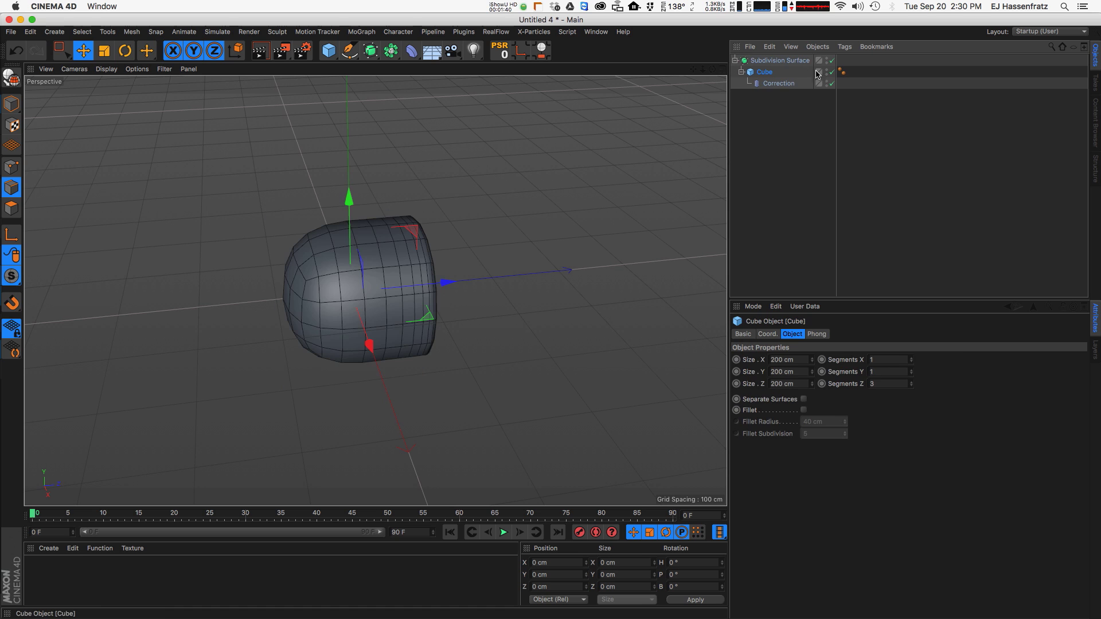
pyautogui.keyDown('alt'); pyautogui.moveTo(383, 302); pyautogui.dragTo(412, 278); pyautogui.keyUp('alt')
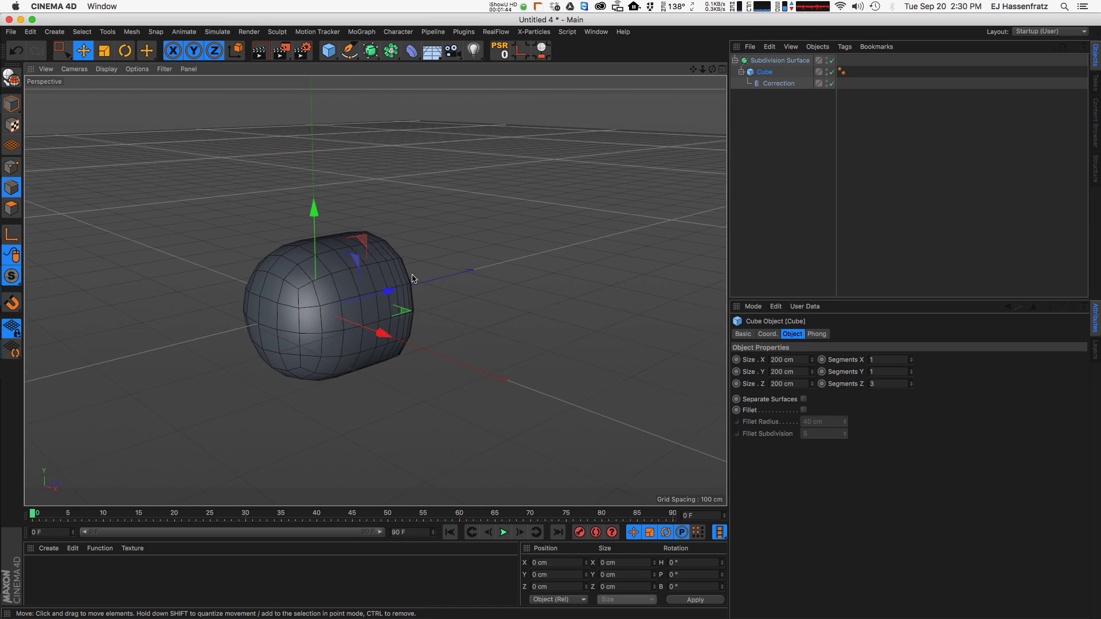
pyautogui.keyDown('alt'); pyautogui.moveTo(313, 296); pyautogui.dragTo(351, 305); pyautogui.keyUp('alt')
pyautogui.scroll(4, 351, 304)
# Step: Through the Correction deformer, scale the front polygon to about 111 cm and move it back to about Z 9 cm
pyautogui.click(12, 208)
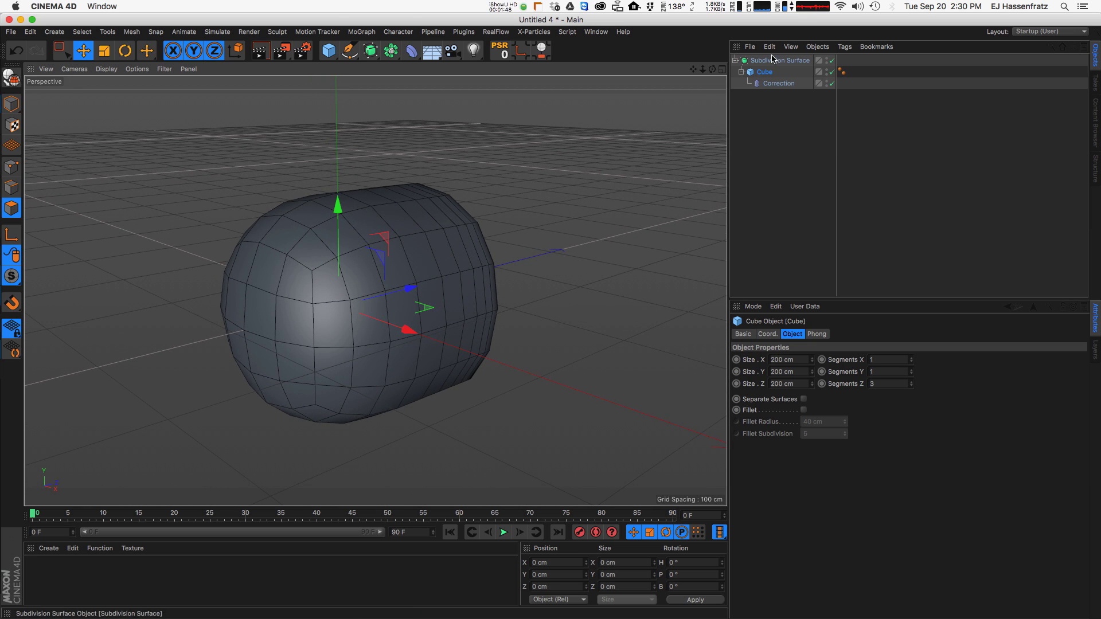
pyautogui.click(778, 83)
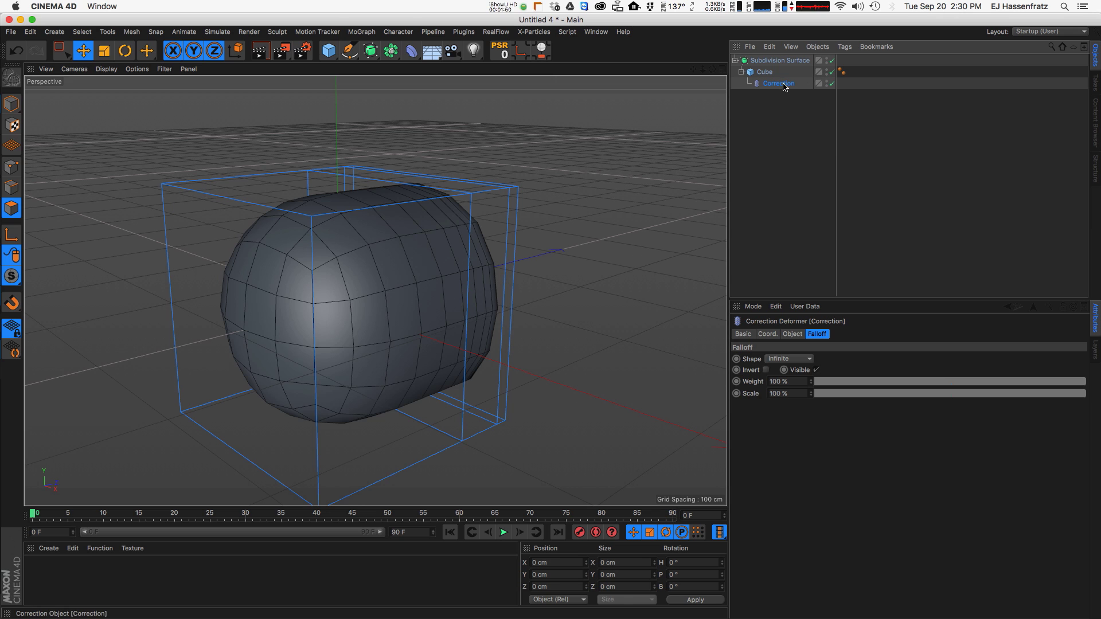
pyautogui.moveTo(319, 352); pyautogui.dragTo(283, 319)
pyautogui.press('t')
pyautogui.moveTo(402, 264); pyautogui.dragTo(299, 320)
pyautogui.press('e')
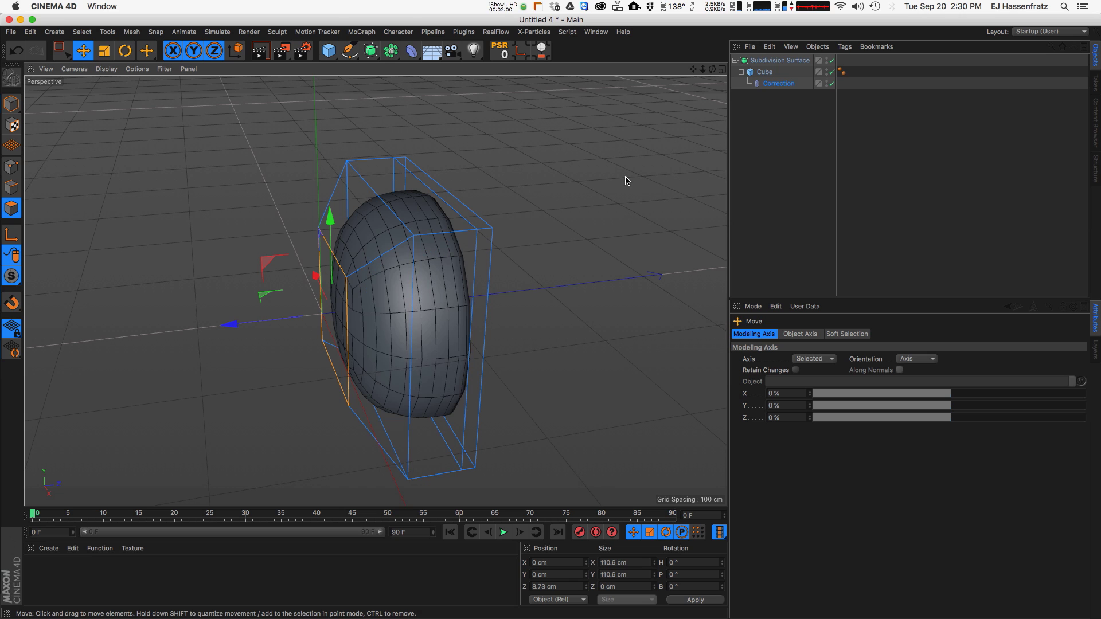
# Step: Loop-select the edge loop behind the front polygon and move it back to about Z 68 cm
pyautogui.press('u')
pyautogui.press('l')
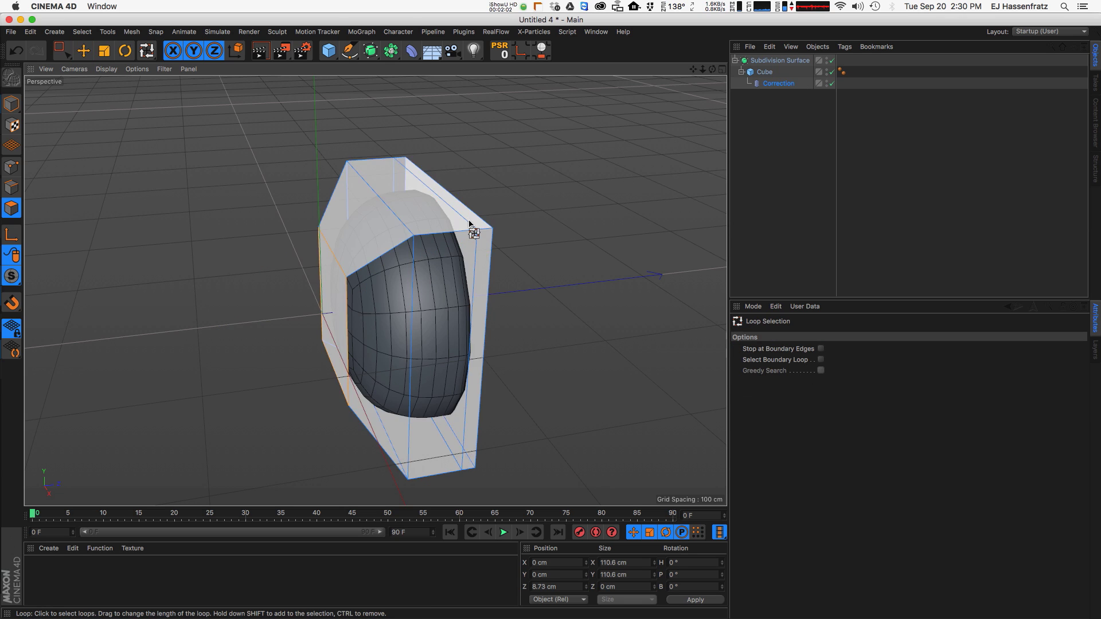
pyautogui.click(11, 187)
pyautogui.click(404, 249)
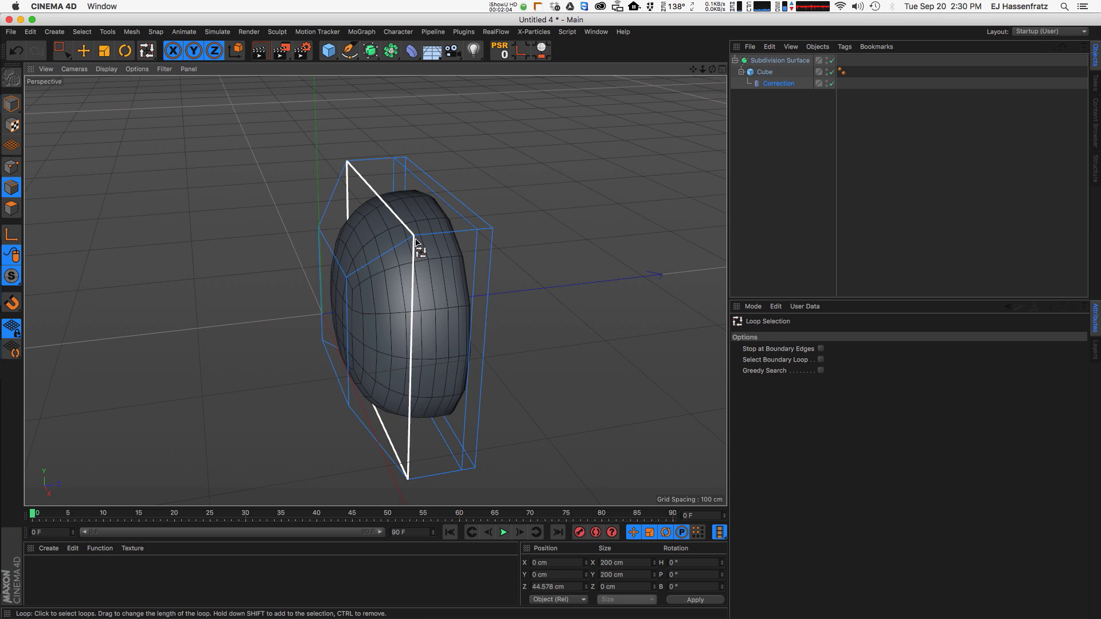
pyautogui.press('e')
pyautogui.moveTo(465, 290); pyautogui.dragTo(490, 295)
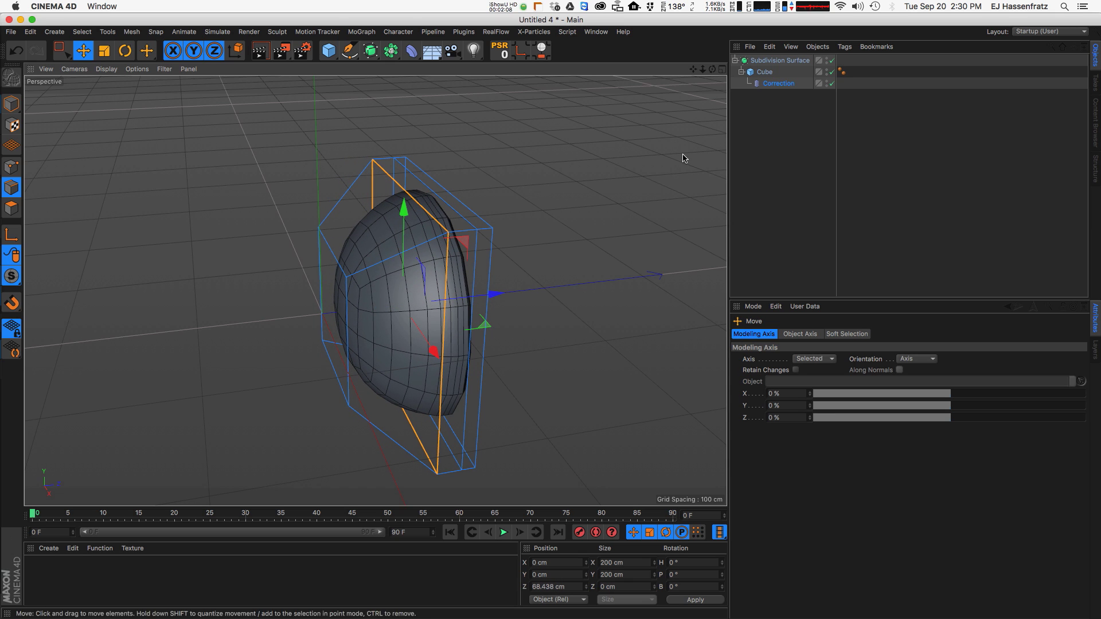
# Step: Shift the edge loop nearest the back face slightly forward and move the front polygon back to about Z 20 cm
pyautogui.click(764, 72)
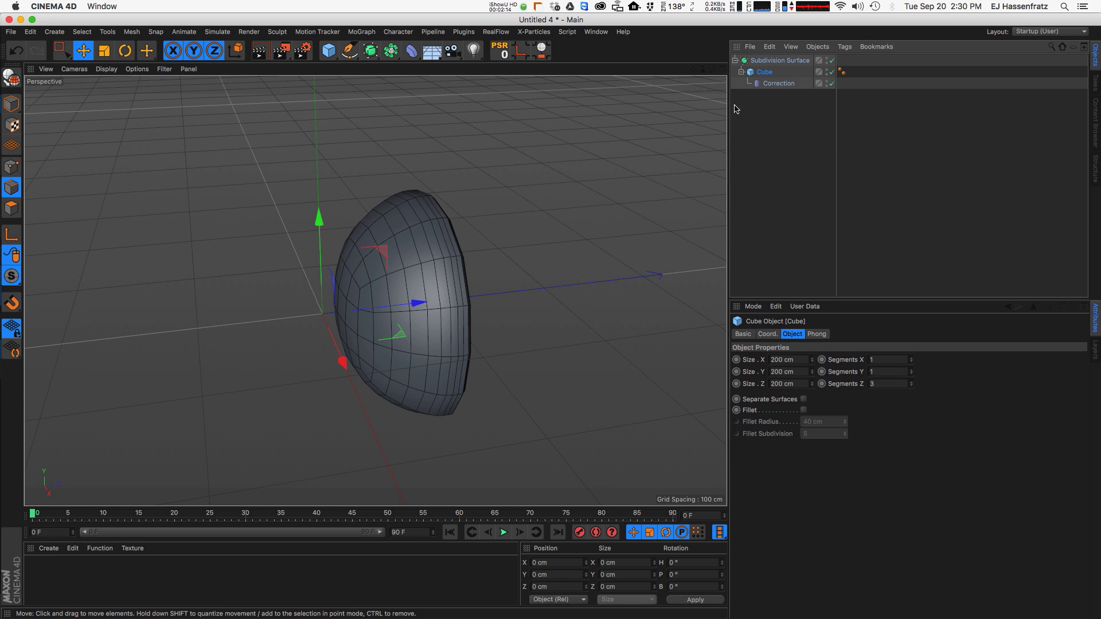
pyautogui.click(771, 83)
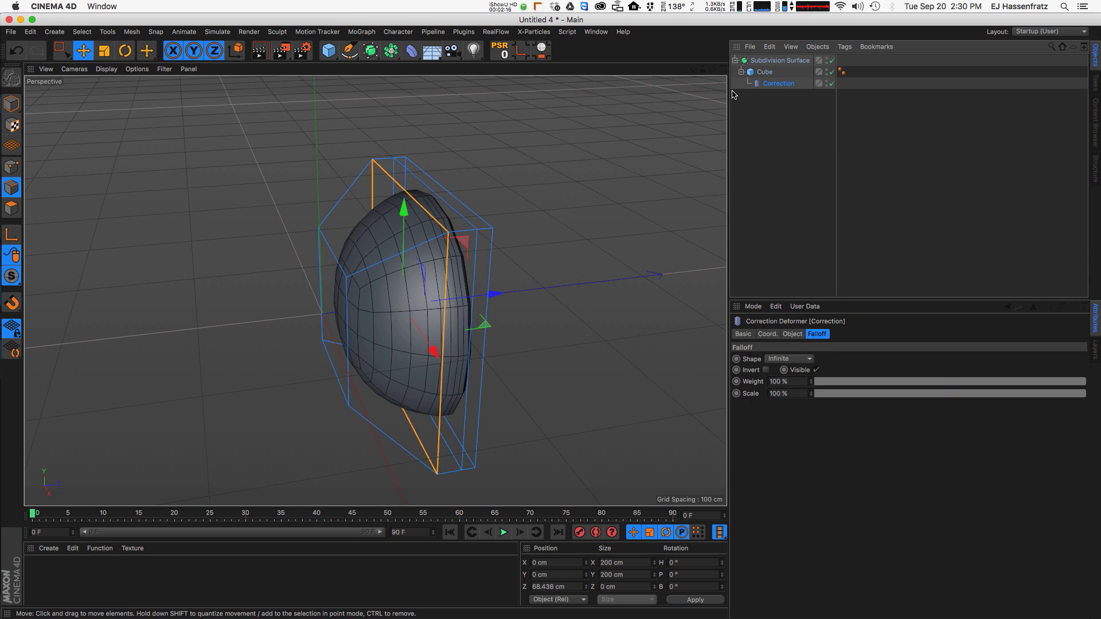
pyautogui.keyDown('alt'); pyautogui.moveTo(496, 313); pyautogui.dragTo(471, 267); pyautogui.keyUp('alt')
pyautogui.click(471, 267)
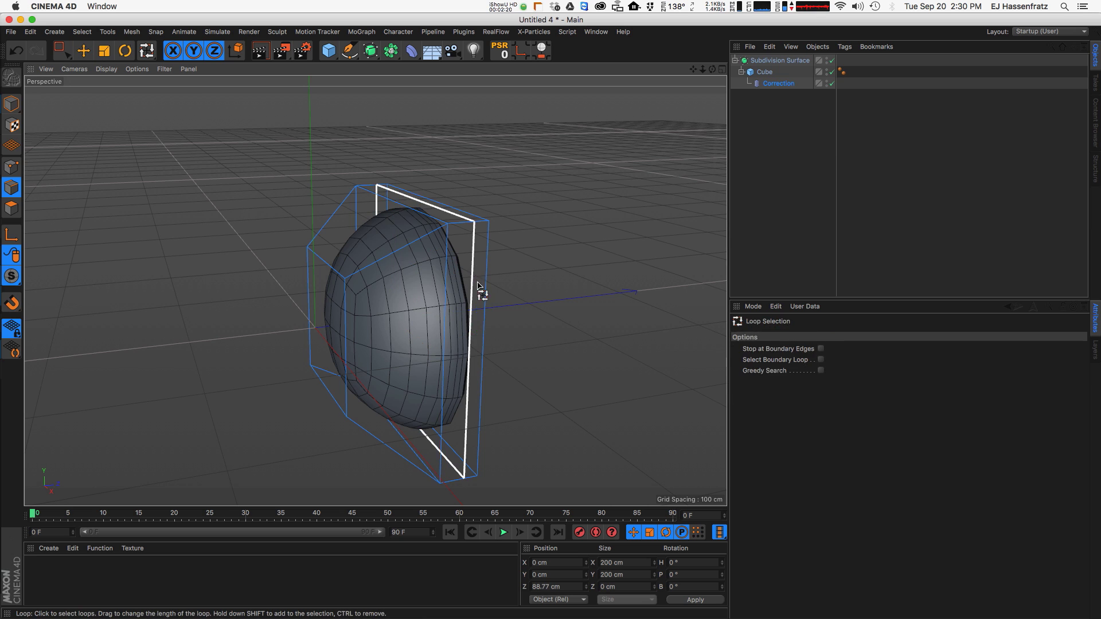
pyautogui.moveTo(491, 311); pyautogui.dragTo(436, 309)
pyautogui.click(11, 208)
pyautogui.keyDown('alt'); pyautogui.moveTo(300, 353); pyautogui.dragTo(305, 289); pyautogui.keyUp('alt')
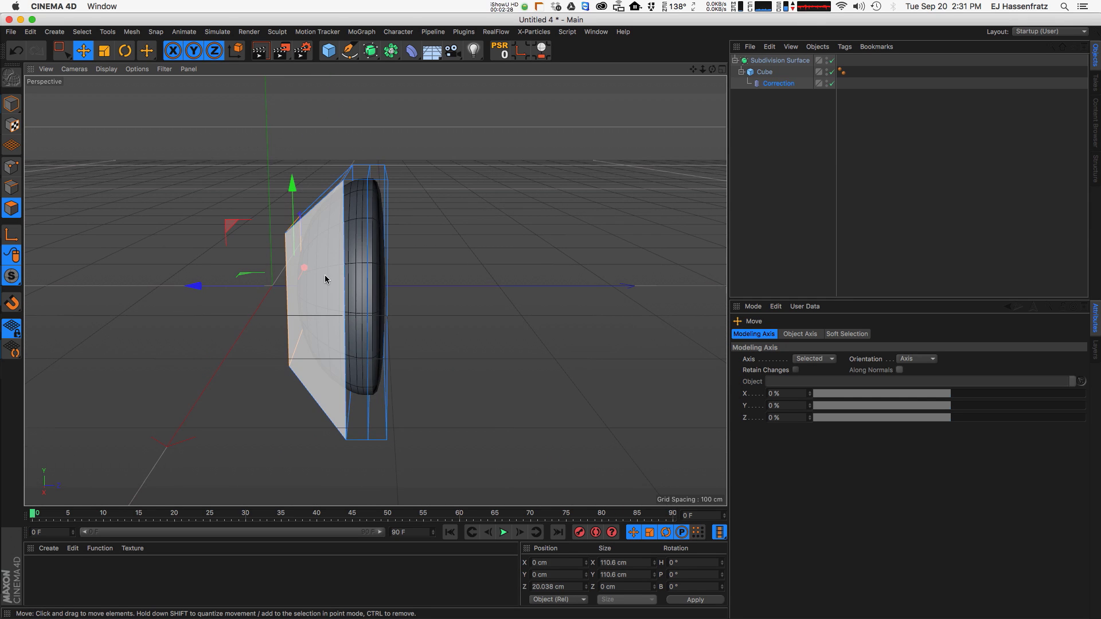
# Step: Reselect the edge loop just behind the front polygon and fine-tune its position to about Z 71 cm
pyautogui.press('u')
pyautogui.press('l')
pyautogui.click(11, 188)
pyautogui.click(343, 265)
pyautogui.press('e')
pyautogui.moveTo(450, 285); pyautogui.dragTo(475, 235)
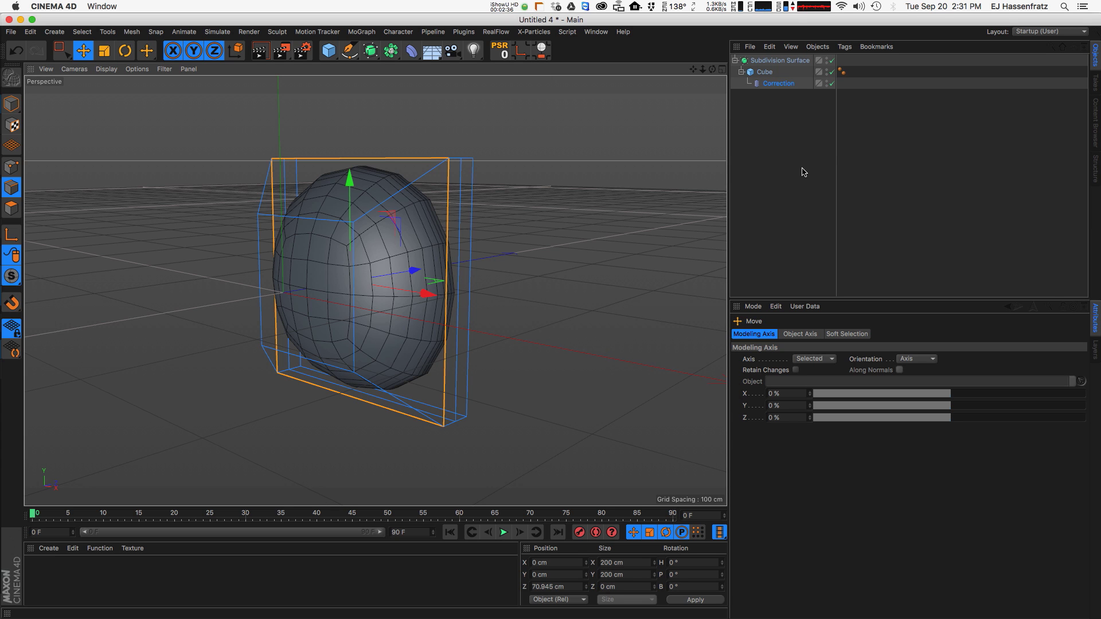
pyautogui.keyDown('alt'); pyautogui.moveTo(413, 265); pyautogui.dragTo(379, 270); pyautogui.keyUp('alt')
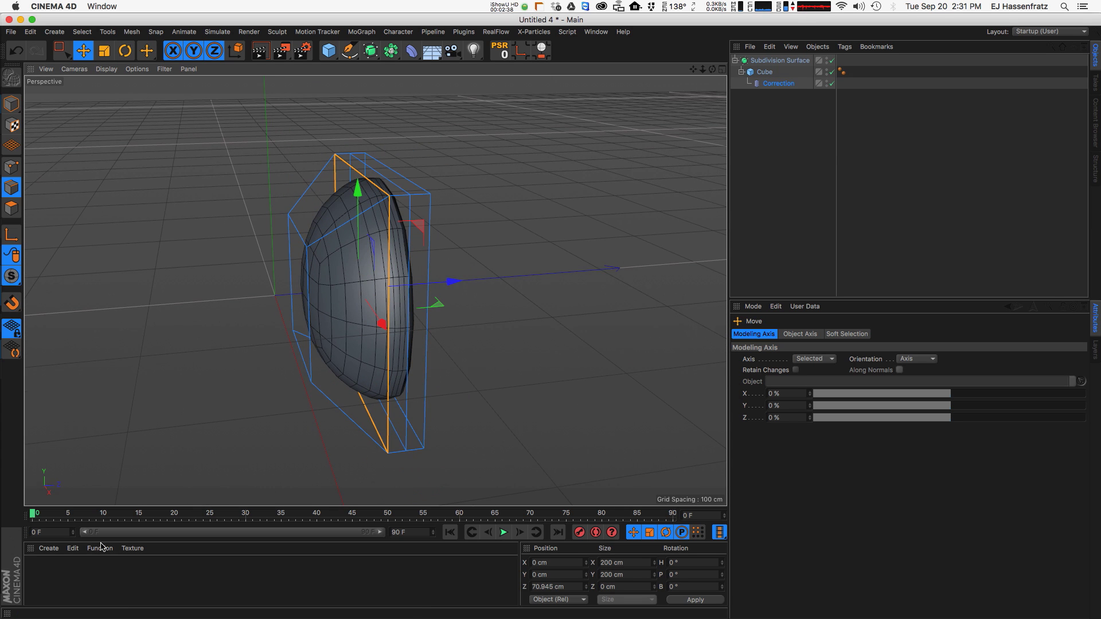
# Step: Create a new material and enable its Transparency channel with the Plexiglas refraction preset
pyautogui.click(67, 566)
pyautogui.doubleClick(44, 576)
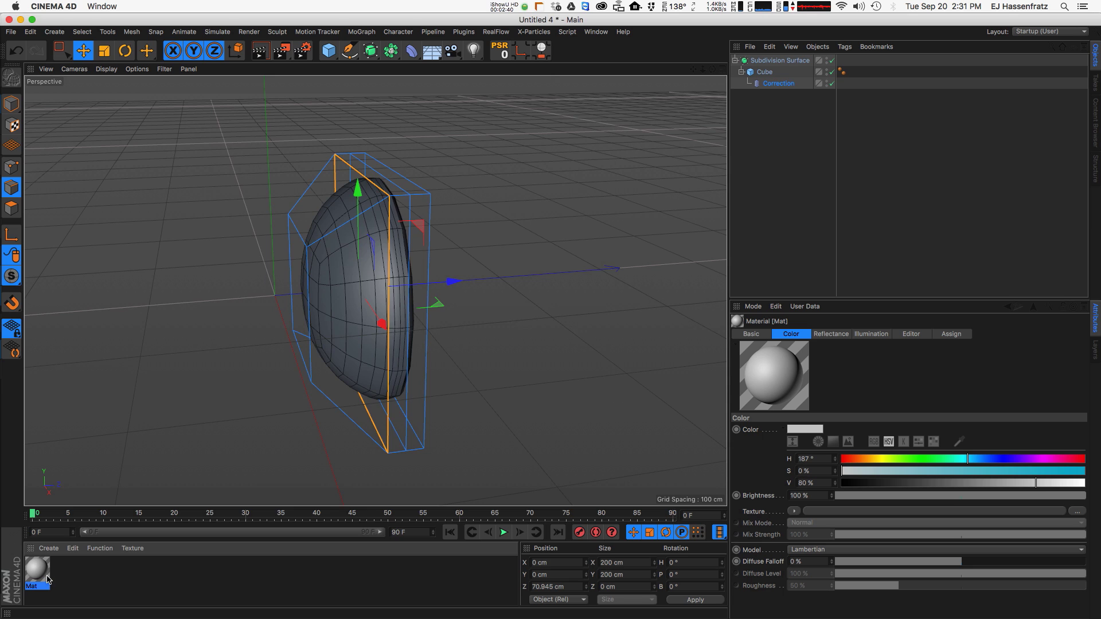
pyautogui.doubleClick(48, 579)
pyautogui.moveTo(383, 83); pyautogui.dragTo(791, 130)
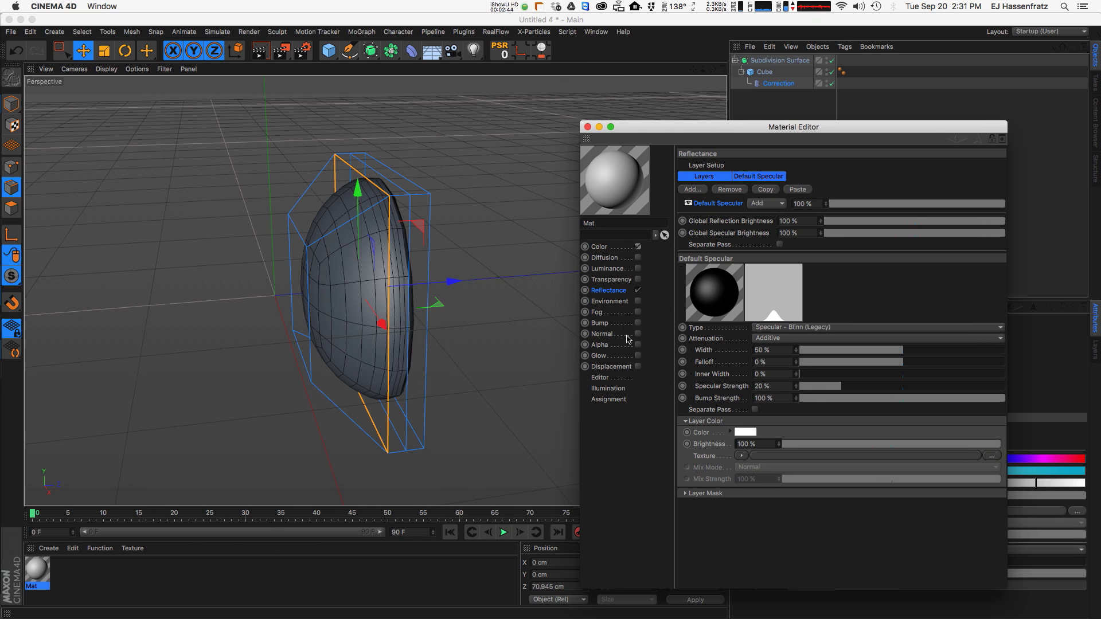
pyautogui.click(638, 279)
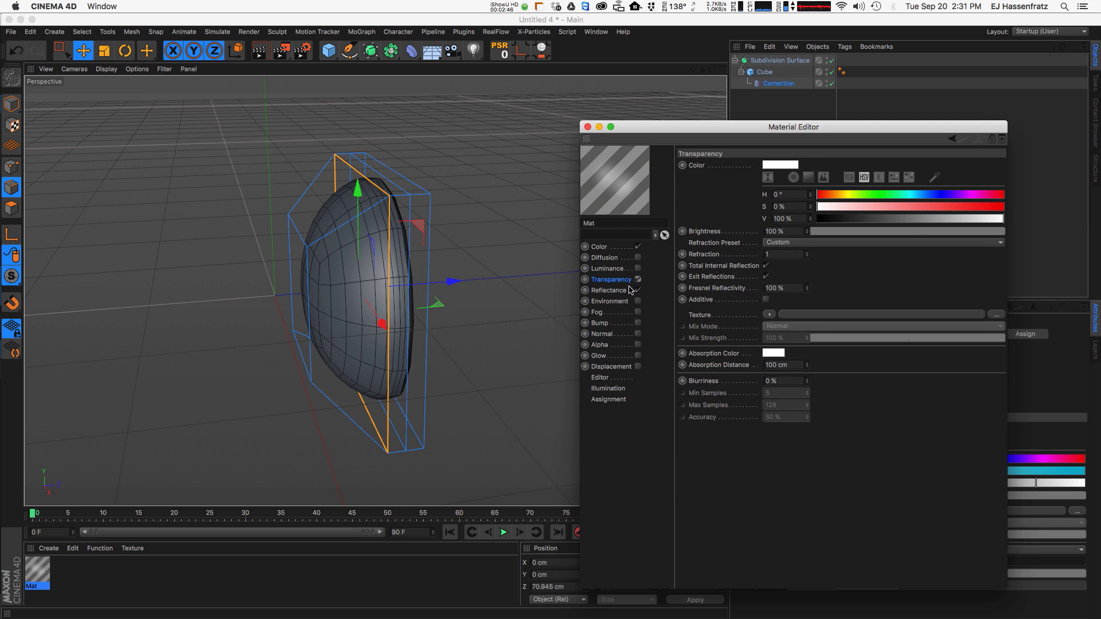
pyautogui.click(803, 244)
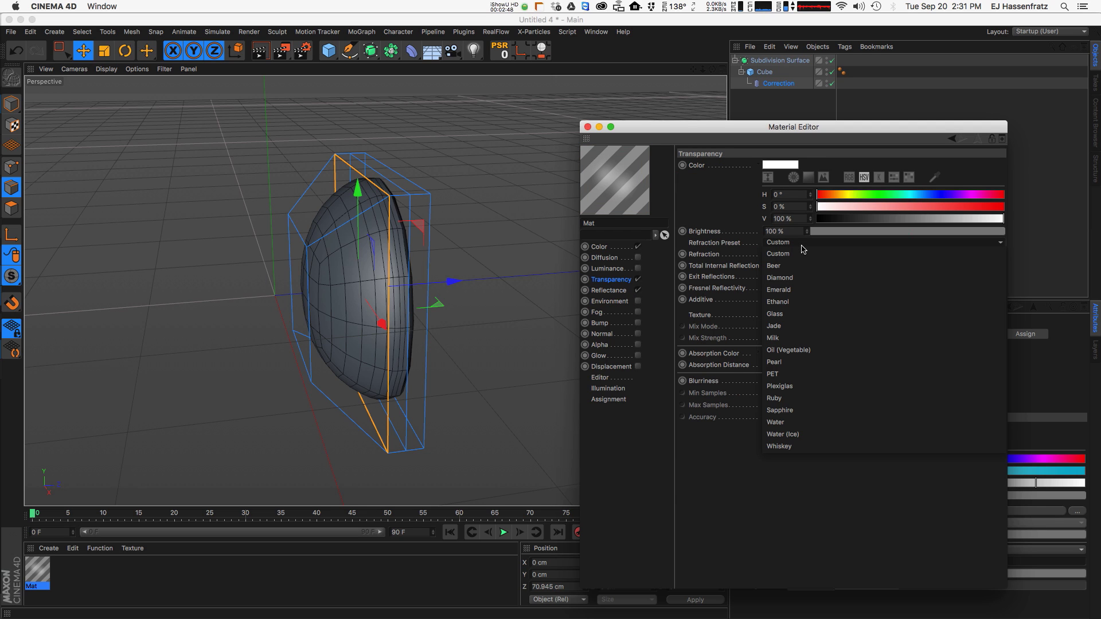
pyautogui.click(812, 387)
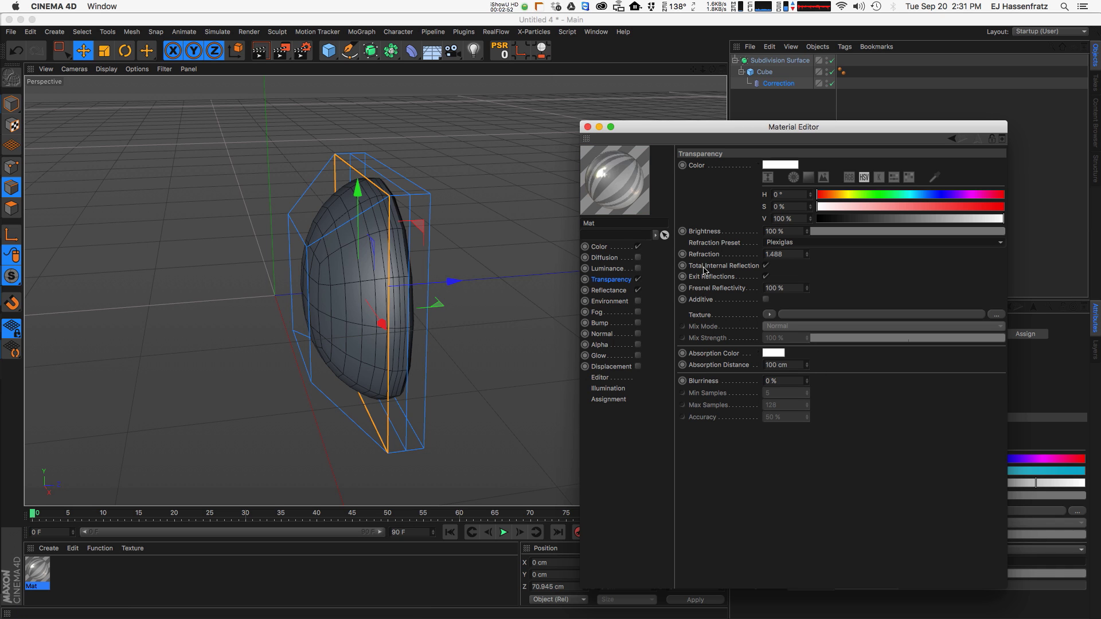
# Step: Apply the transparent material to the Cube and rename the material Glass
pyautogui.keyDown('alt'); pyautogui.moveTo(408, 306); pyautogui.dragTo(367, 309); pyautogui.keyUp('alt')
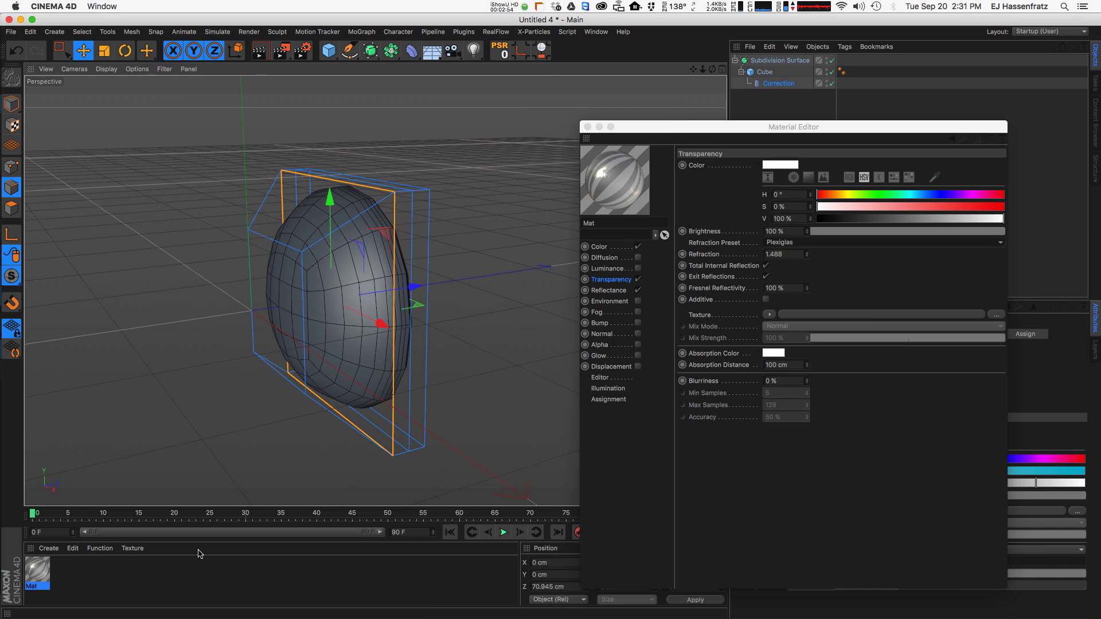
pyautogui.moveTo(44, 573); pyautogui.dragTo(727, 264)
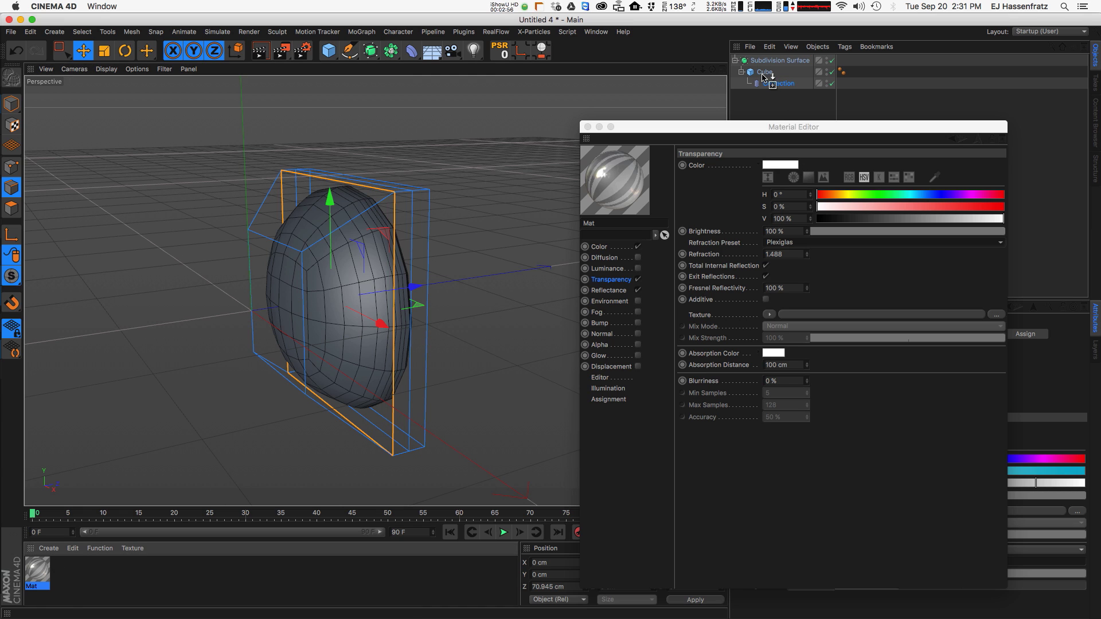
pyautogui.moveTo(763, 76); pyautogui.dragTo(764, 73)
pyautogui.click(43, 578)
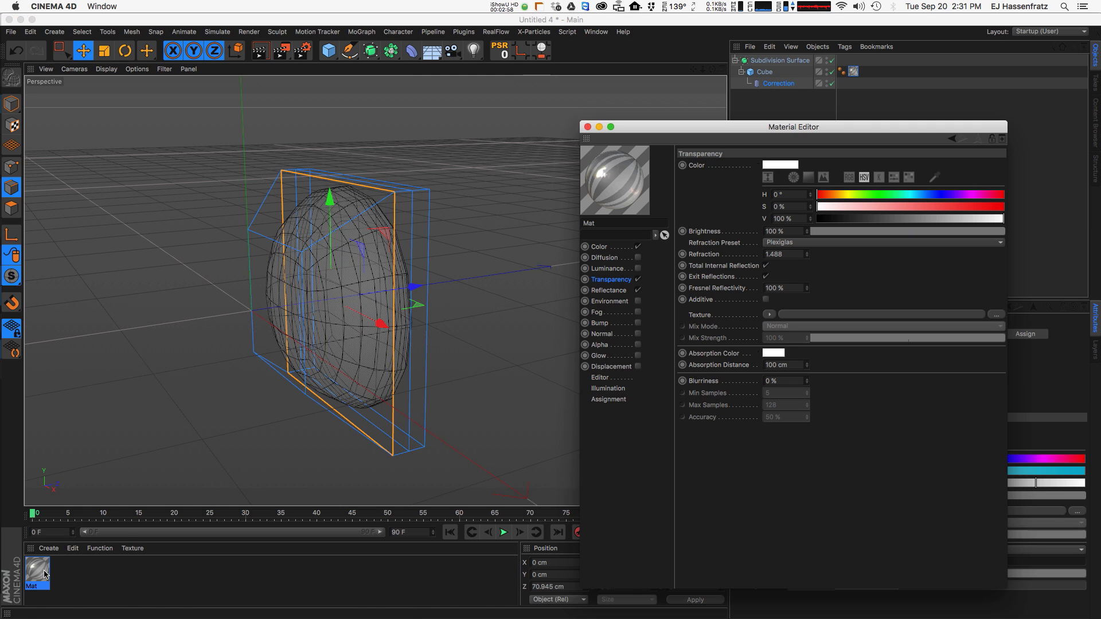
pyautogui.doubleClick(42, 581)
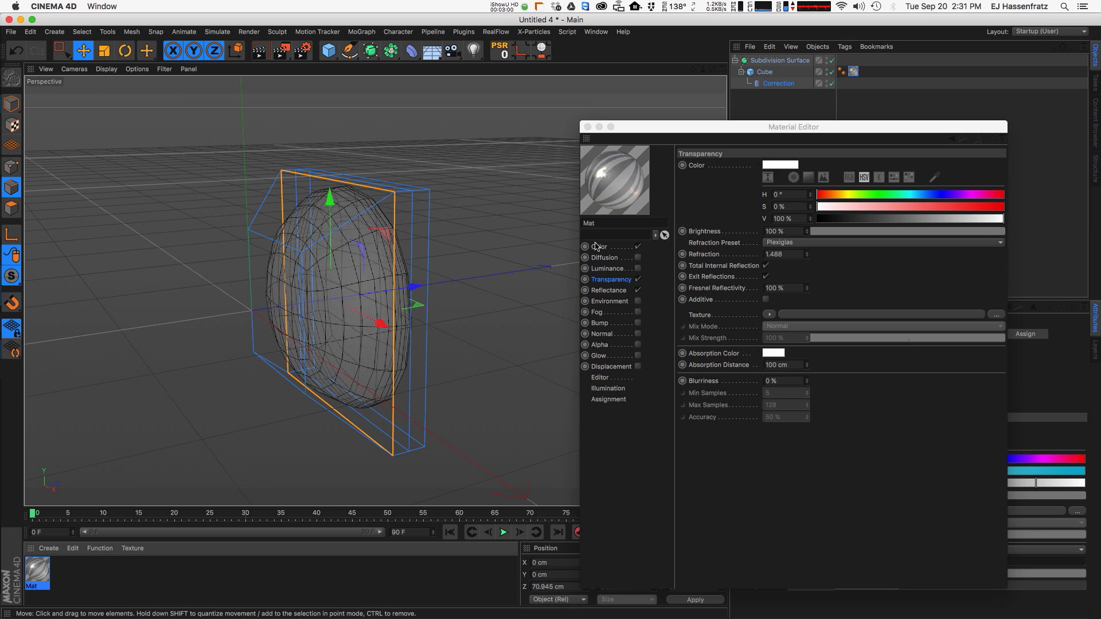
pyautogui.write('Glass')
pyautogui.press('Return')
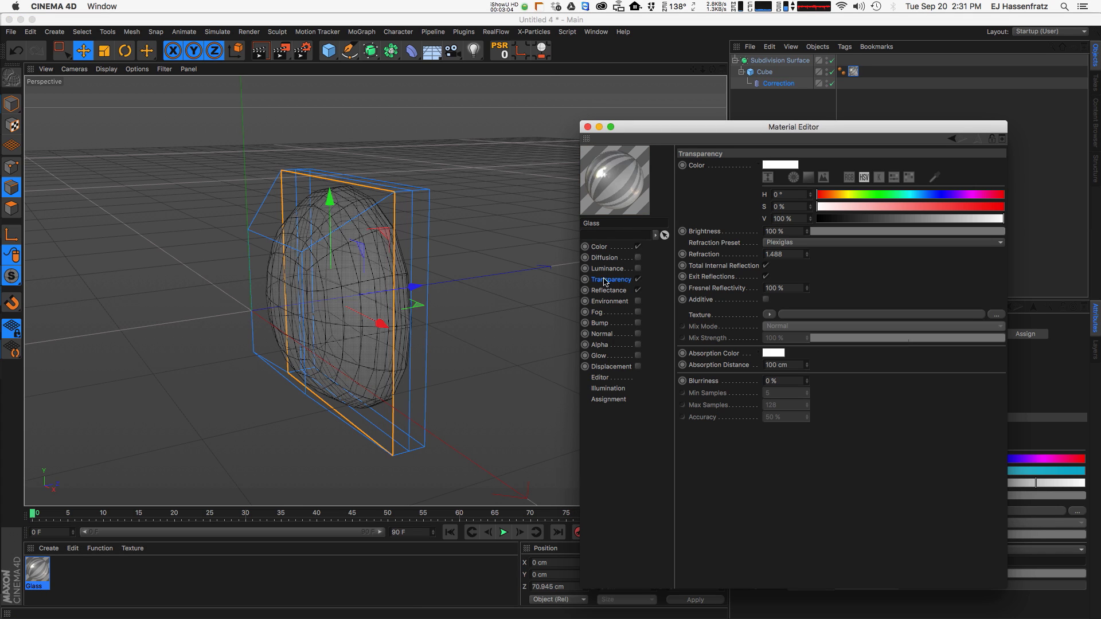
# Step: Turn off the Glass material's Color channel and default specular layer, and raise the Transparency layer's reflection strength to 235%
pyautogui.click(638, 247)
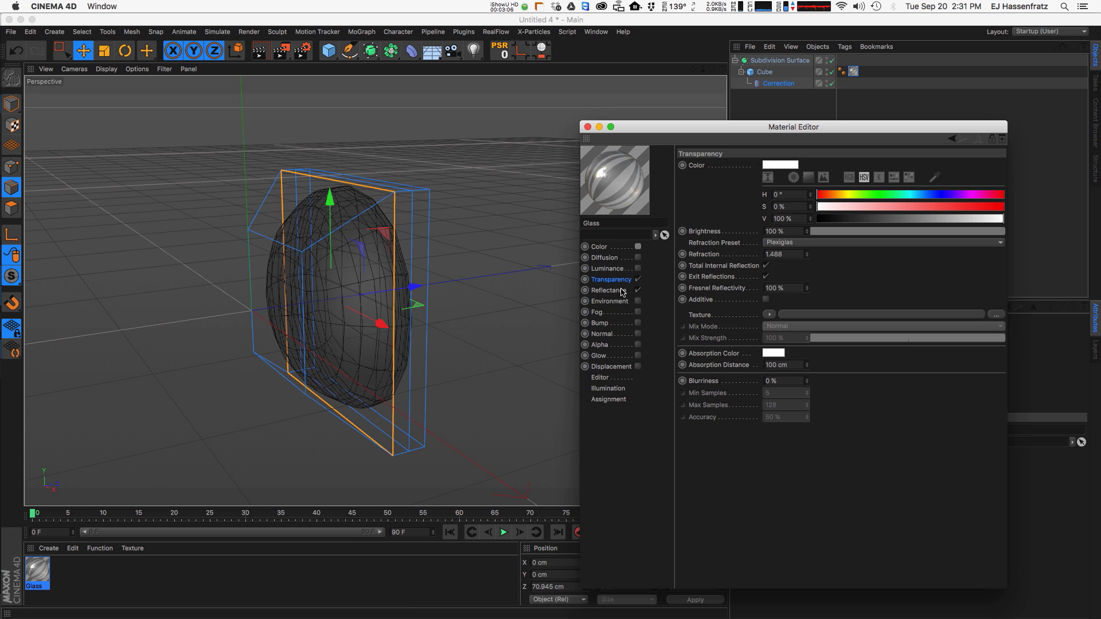
pyautogui.click(618, 294)
pyautogui.click(619, 280)
pyautogui.click(622, 293)
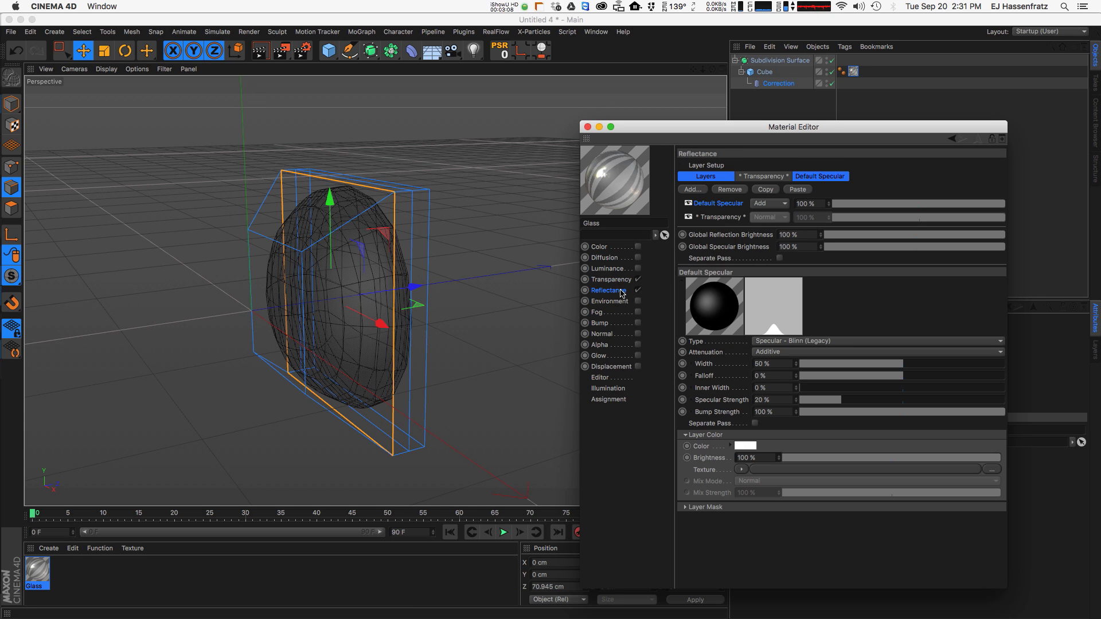
pyautogui.click(727, 216)
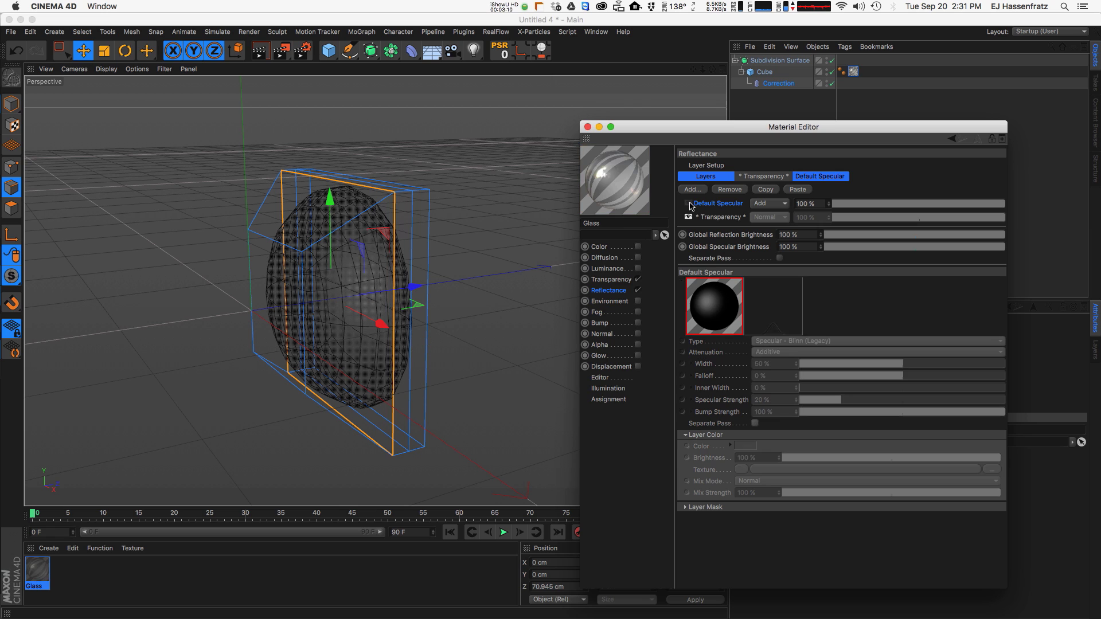
pyautogui.moveTo(801, 368); pyautogui.dragTo(801, 304)
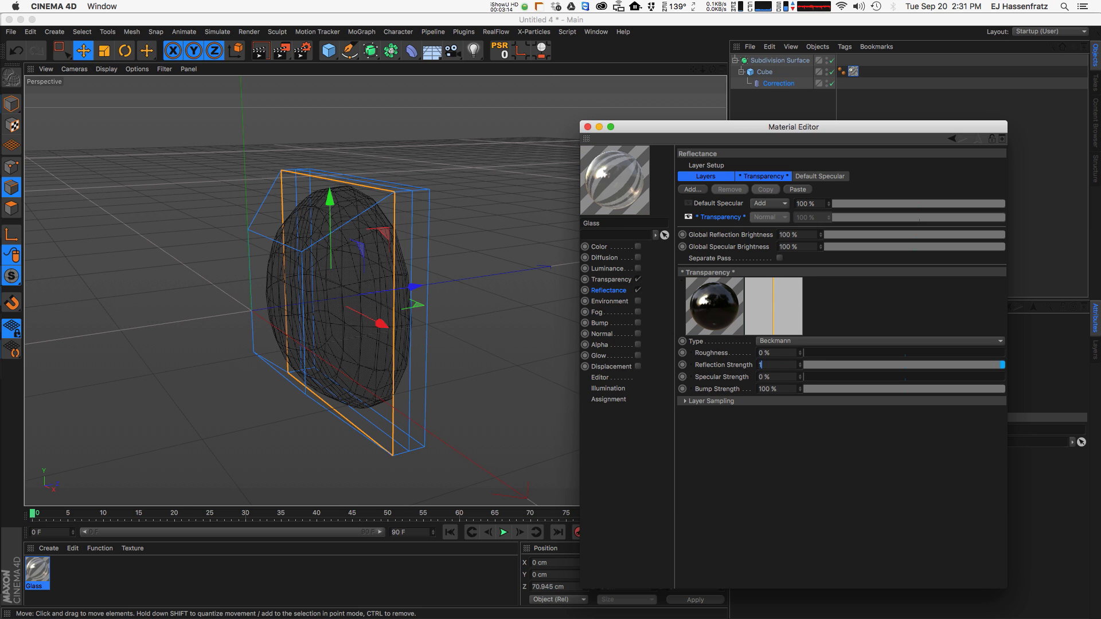
pyautogui.press('Return')
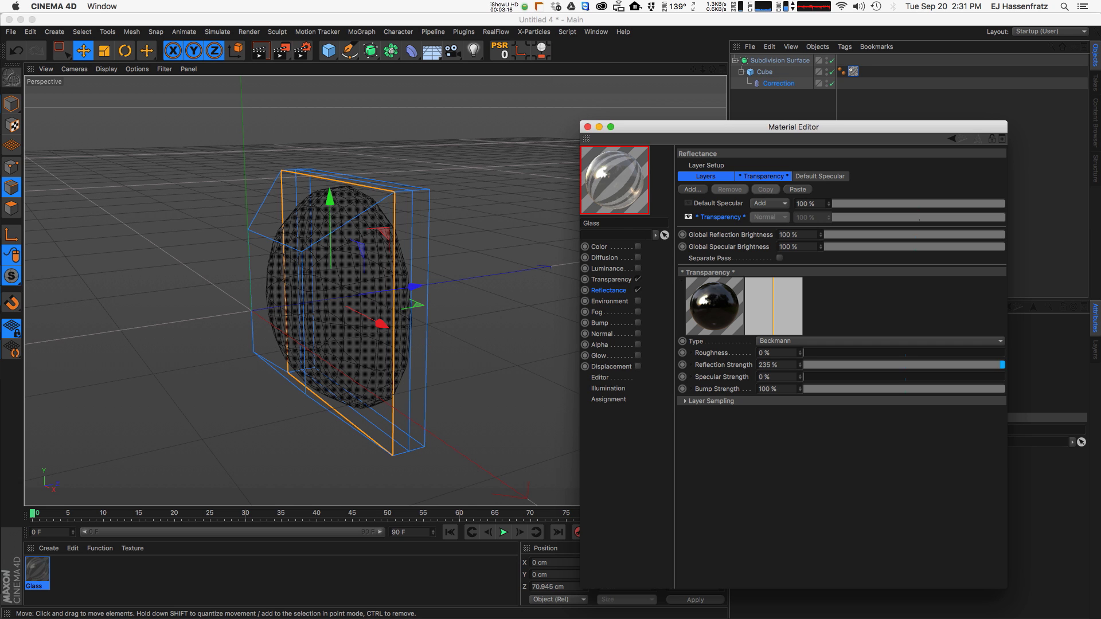
pyautogui.click(587, 127)
# Step: Render the perspective view to preview the glass dome without any lighting
pyautogui.hotkey('ctrl', 'r')
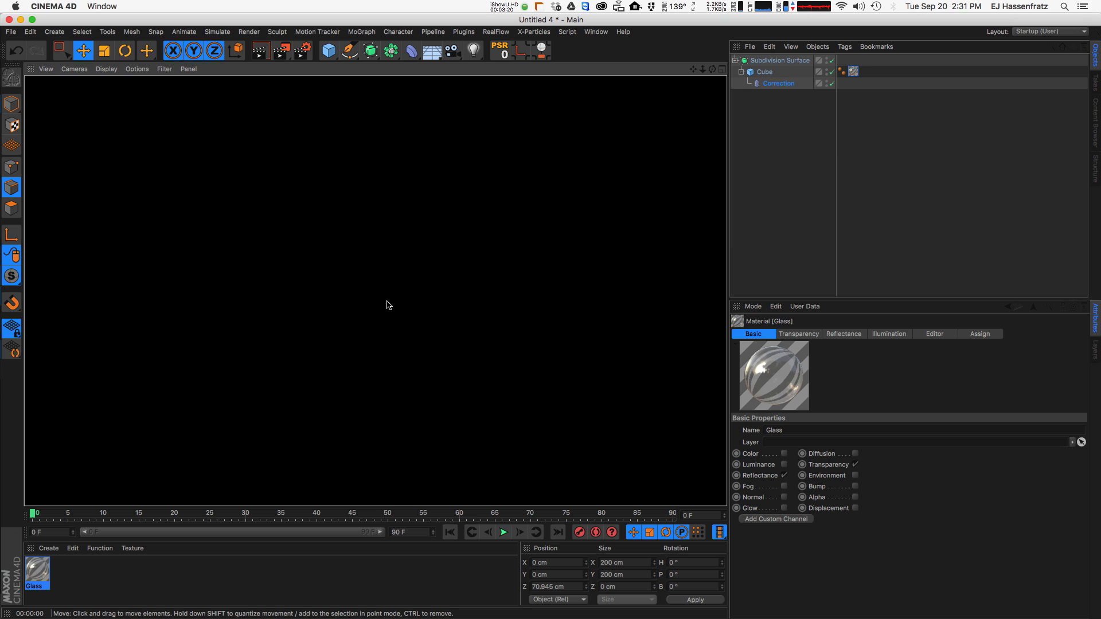
pyautogui.click(392, 173)
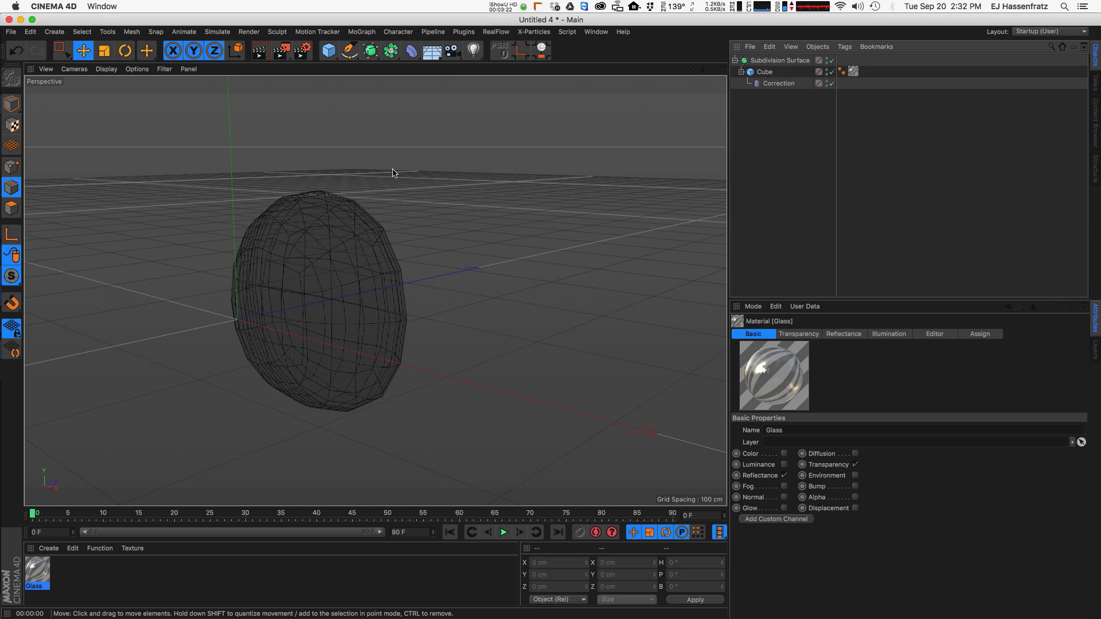
pyautogui.keyDown('alt'); pyautogui.moveTo(390, 157); pyautogui.dragTo(472, 248); pyautogui.keyUp('alt')
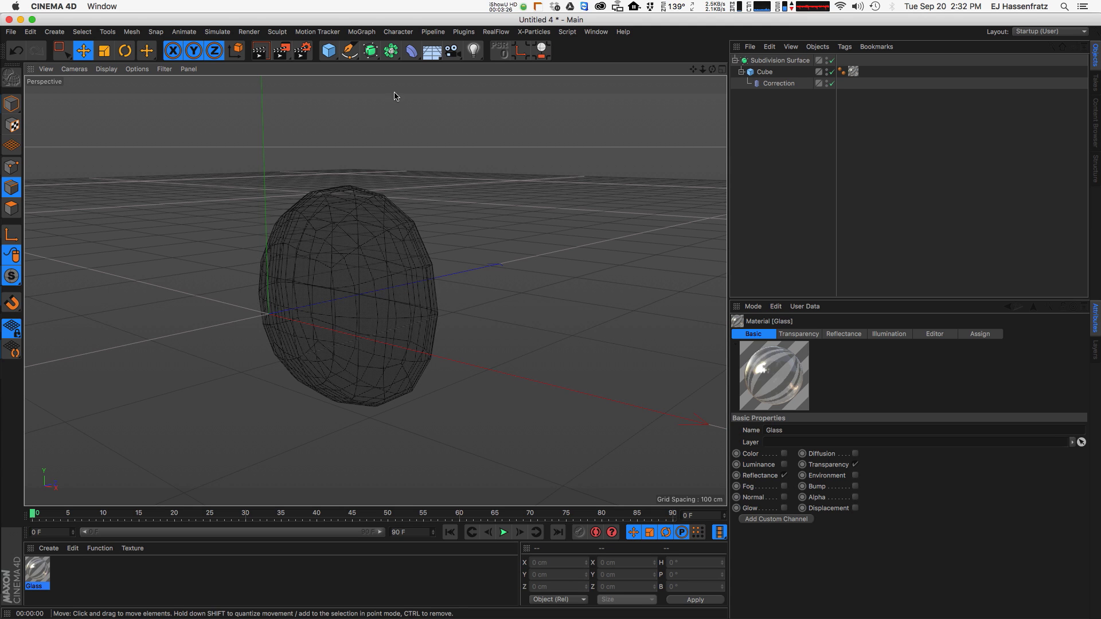
# Step: Add an HDRI Studio rig to the scene with its floor and background turned off
pyautogui.click(496, 32)
pyautogui.moveTo(464, 34)
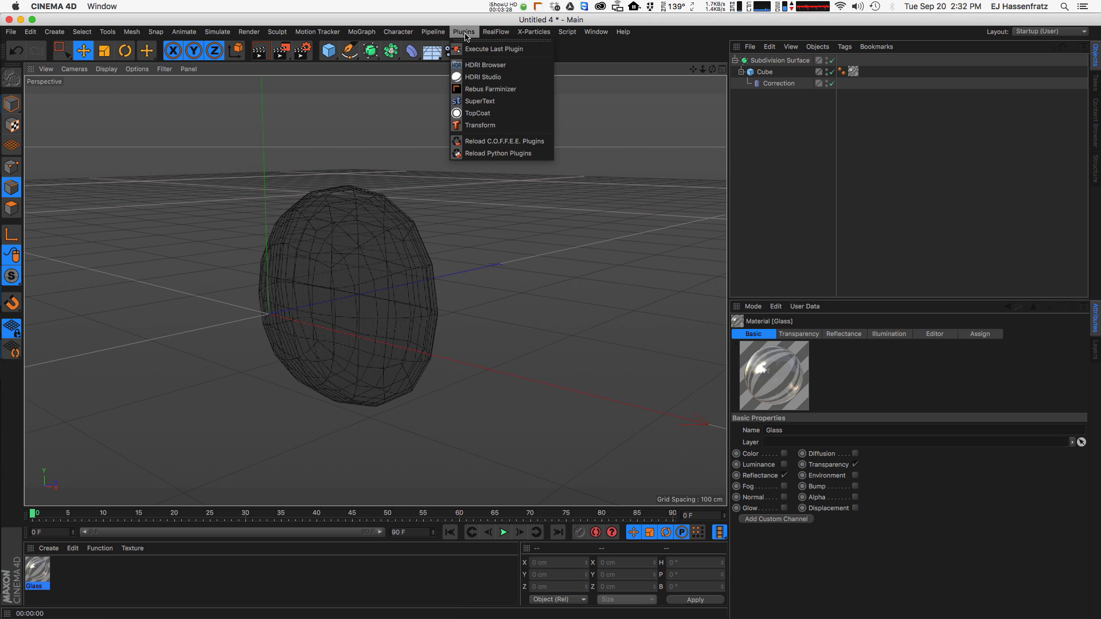
pyautogui.click(476, 77)
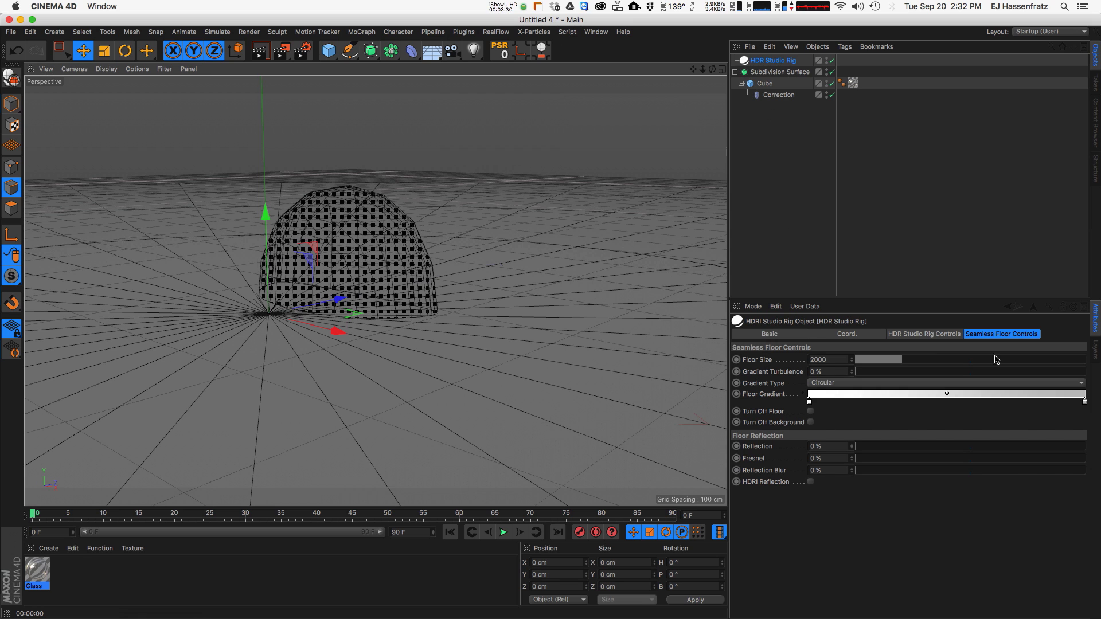
pyautogui.click(810, 411)
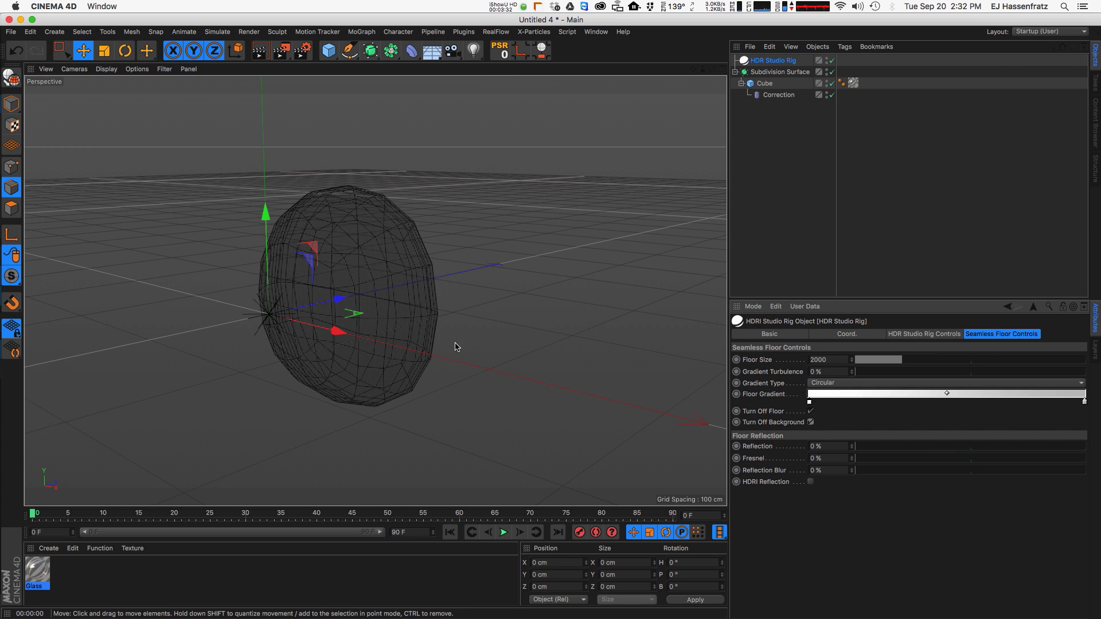
# Step: Render the view, start an interactive render region and enlarge it to surround the whole glass dome
pyautogui.press('super+r')
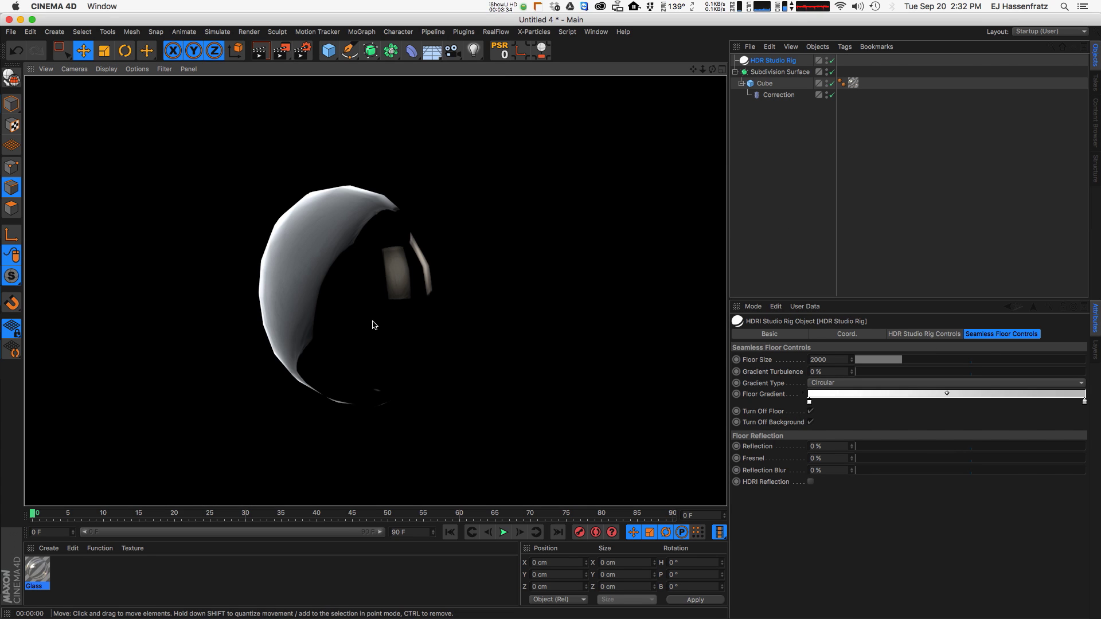
pyautogui.click(408, 321)
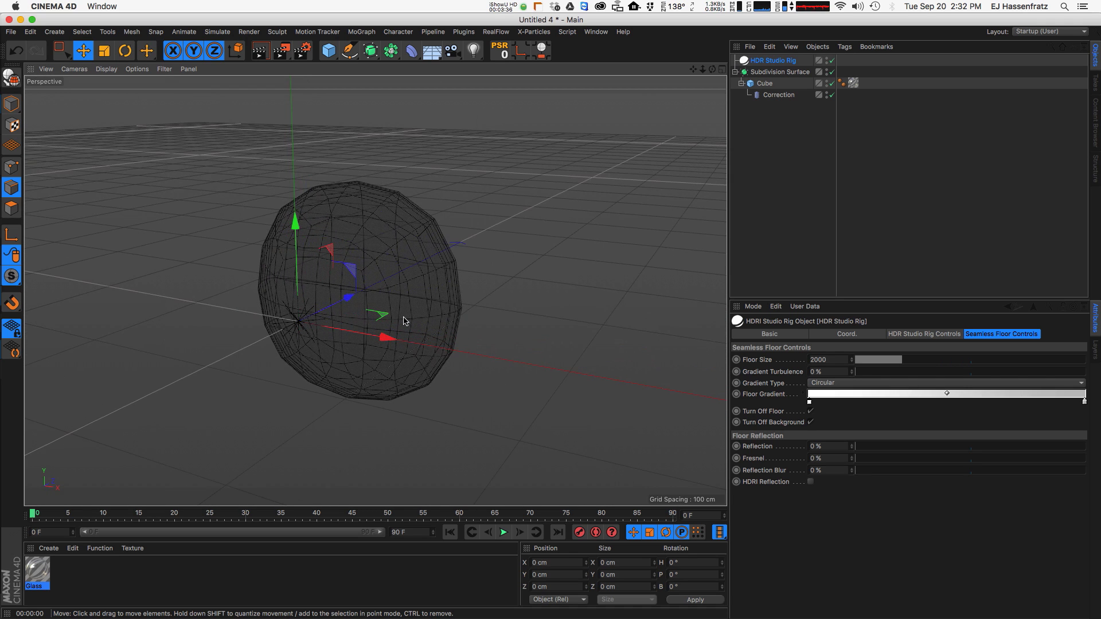
pyautogui.keyDown('alt'); pyautogui.moveTo(404, 321); pyautogui.dragTo(422, 385); pyautogui.keyUp('alt')
pyautogui.hotkey('alt', 'r')
pyautogui.moveTo(198, 182); pyautogui.dragTo(167, 112)
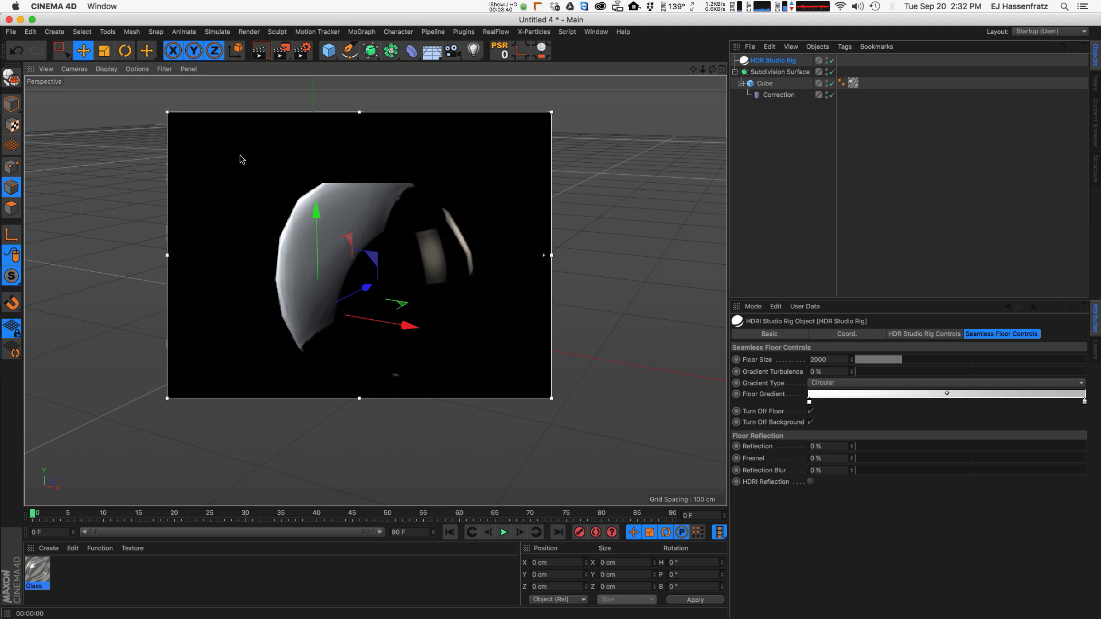
pyautogui.moveTo(551, 398); pyautogui.dragTo(582, 477)
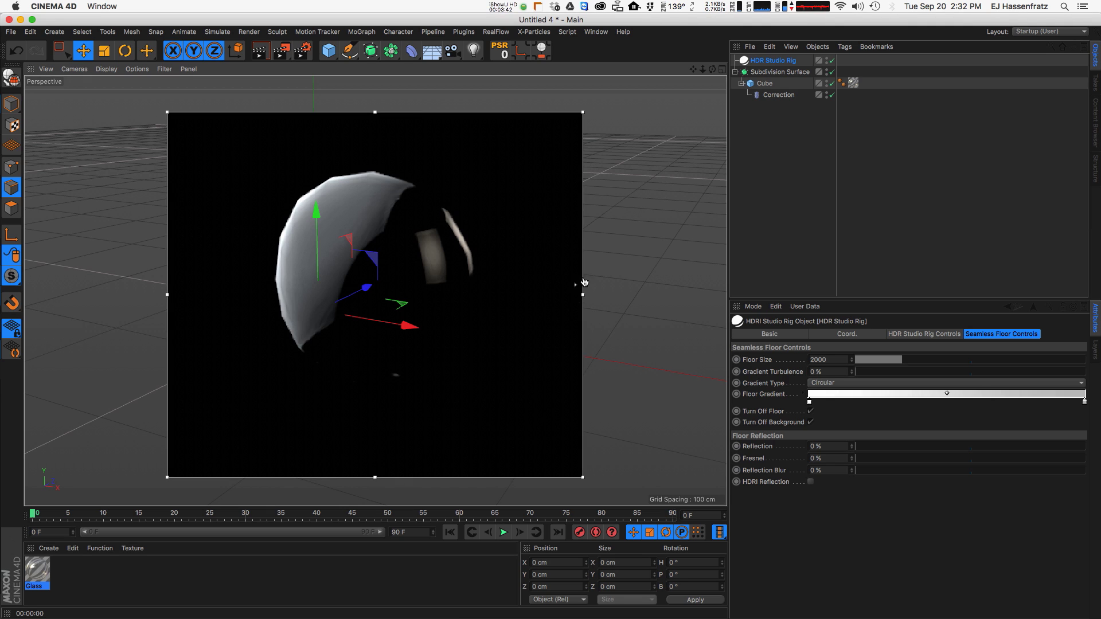
# Step: Set the Subdivision Surface's editor and renderer subdivisions to 4, and turn off the interactive render region
pyautogui.click(773, 72)
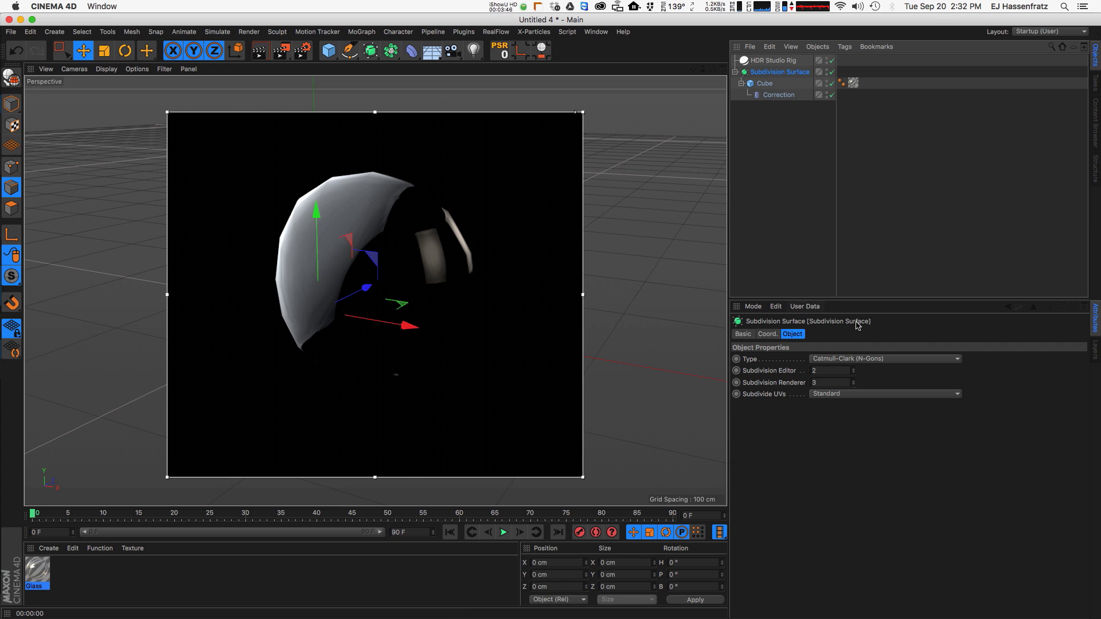
pyautogui.doubleClick(853, 370)
pyautogui.click(853, 381)
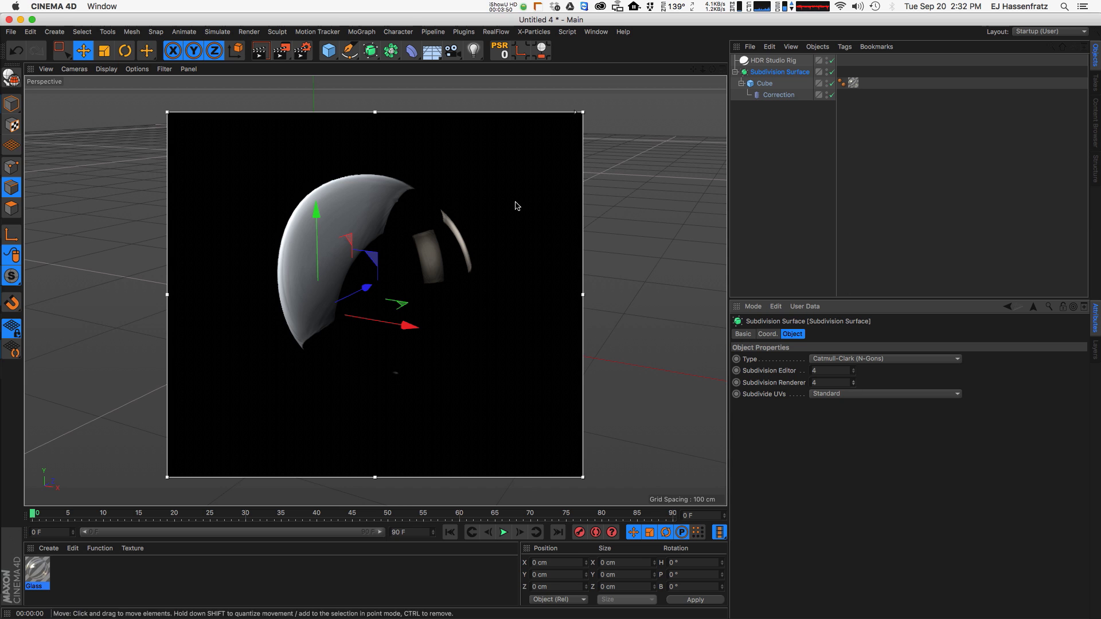
pyautogui.keyDown('alt'); pyautogui.moveTo(399, 291); pyautogui.dragTo(359, 315); pyautogui.keyUp('alt')
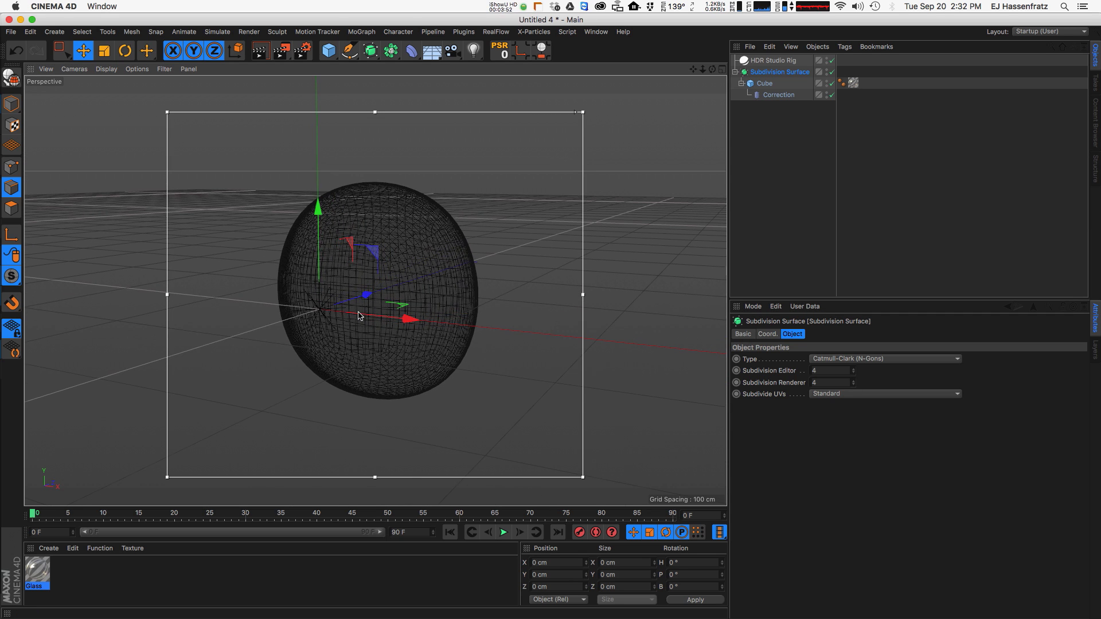
pyautogui.hotkey('alt', 'r')
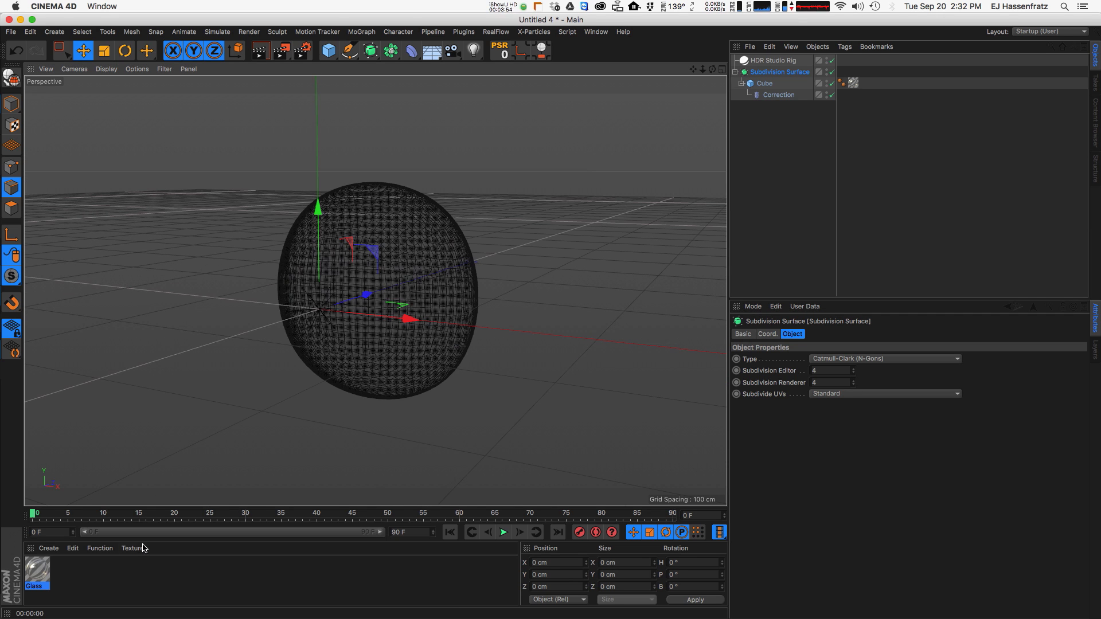
pyautogui.keyDown('alt'); pyautogui.moveTo(398, 245); pyautogui.dragTo(387, 258); pyautogui.keyUp('alt')
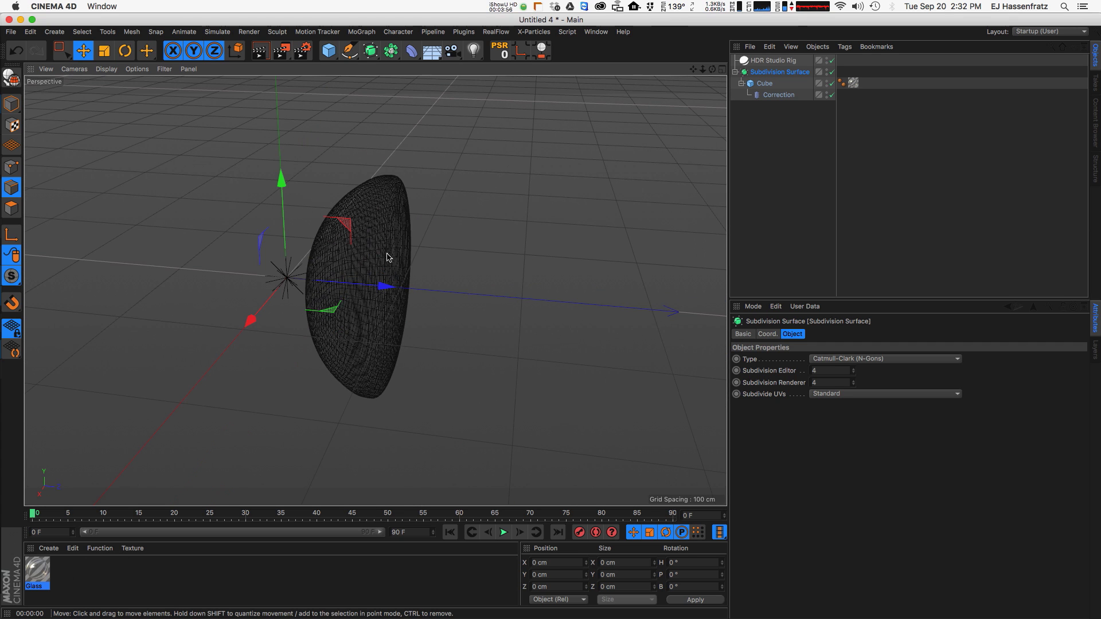
pyautogui.keyDown('alt'); pyautogui.moveTo(362, 343); pyautogui.dragTo(363, 313); pyautogui.keyUp('alt')
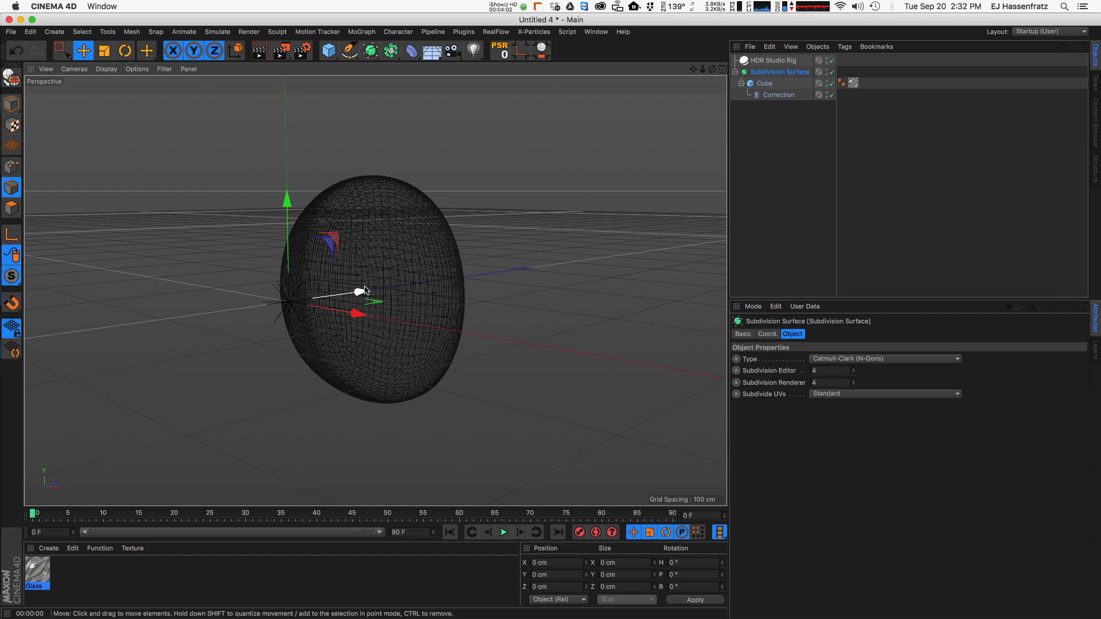
pyautogui.moveTo(364, 290)
pyautogui.keyDown('alt'); pyautogui.mouseDown()
pyautogui.moveTo(369, 310)
pyautogui.moveTo(387, 288)
pyautogui.moveTo(359, 299)
pyautogui.mouseUp(); pyautogui.keyUp('alt')
pyautogui.click(737, 164)
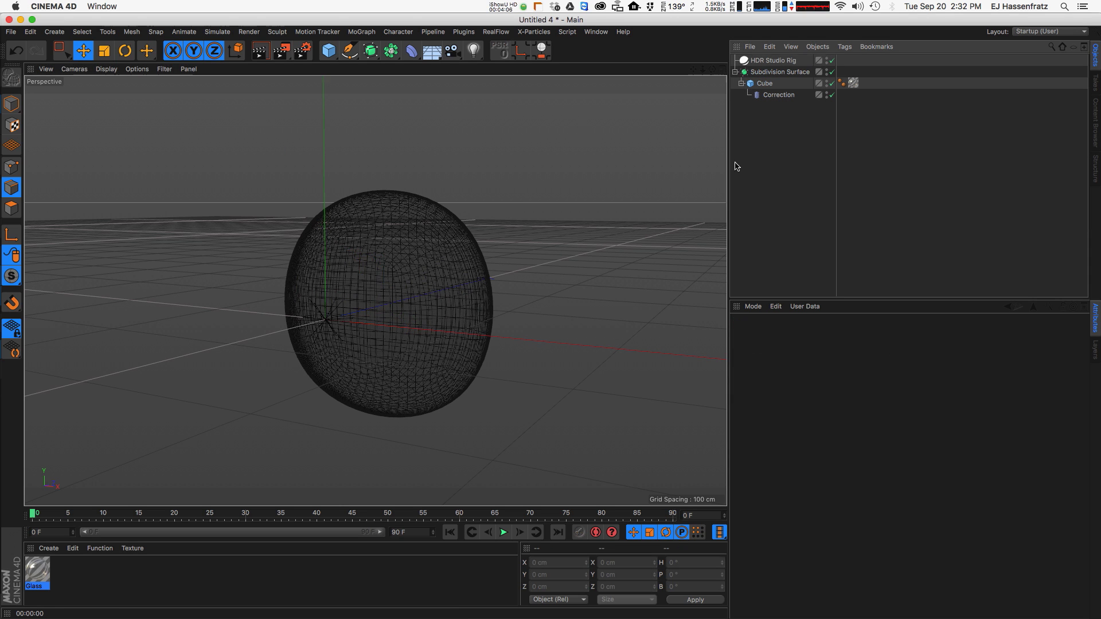
pyautogui.keyDown('alt'); pyautogui.moveTo(437, 298); pyautogui.dragTo(402, 275); pyautogui.keyUp('alt')
# Step: Through the Correction deformer, loop-select the thin band of polygons around the rim beside the flat back face
pyautogui.click(778, 95)
pyautogui.keyDown('alt'); pyautogui.moveTo(482, 248); pyautogui.dragTo(426, 285); pyautogui.keyUp('alt')
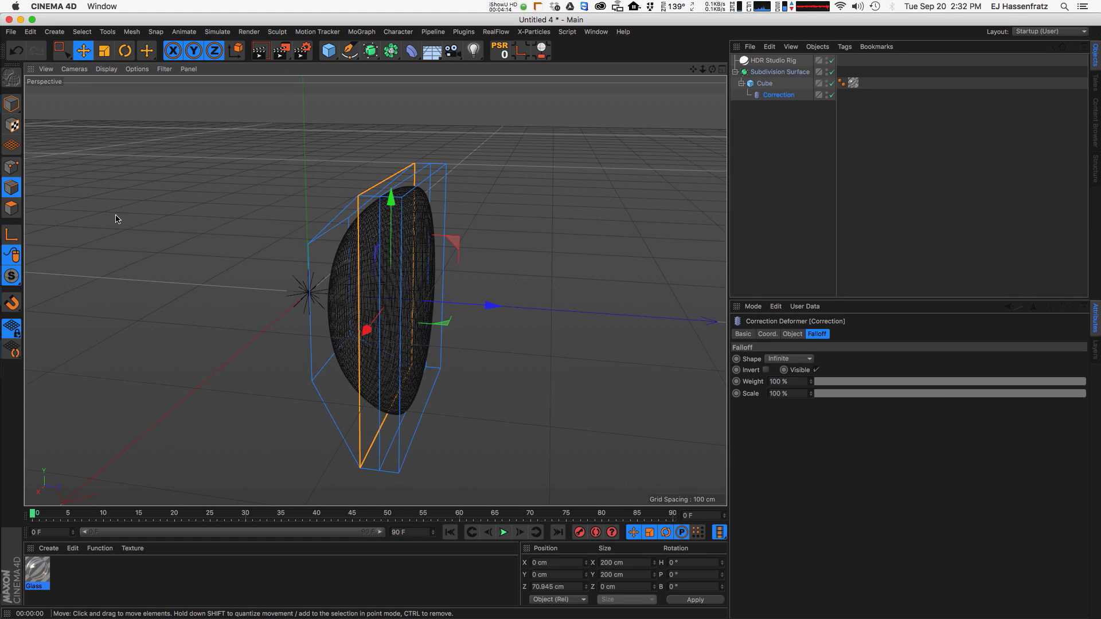
pyautogui.click(11, 208)
pyautogui.click(431, 252)
pyautogui.keyDown('alt'); pyautogui.moveTo(470, 317); pyautogui.dragTo(344, 210); pyautogui.keyUp('alt')
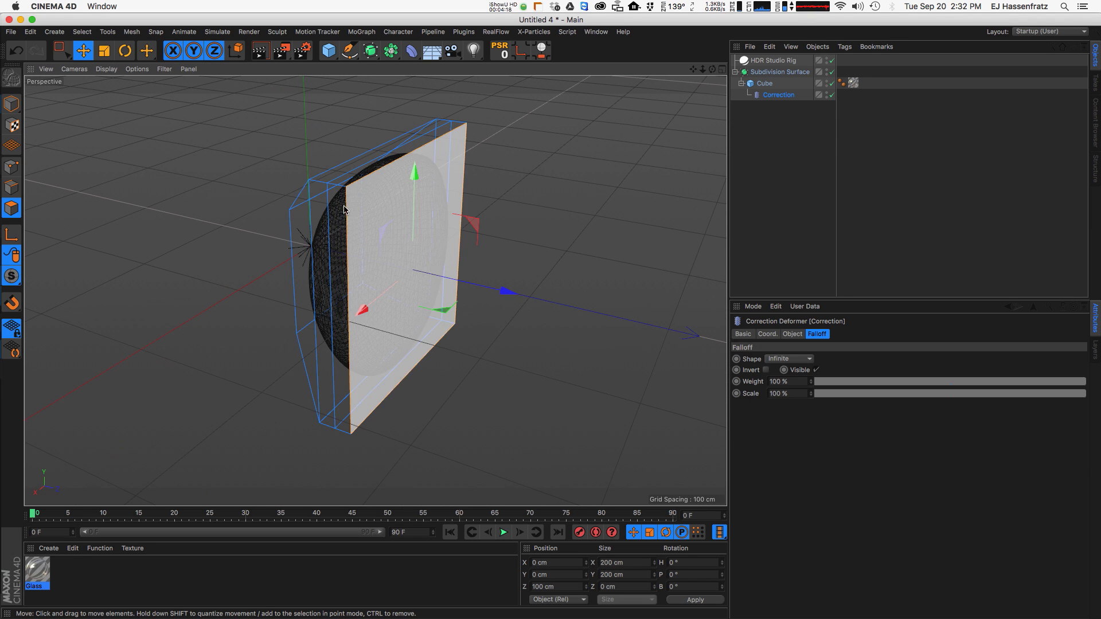
pyautogui.press('u')
pyautogui.press('l')
pyautogui.click(352, 210)
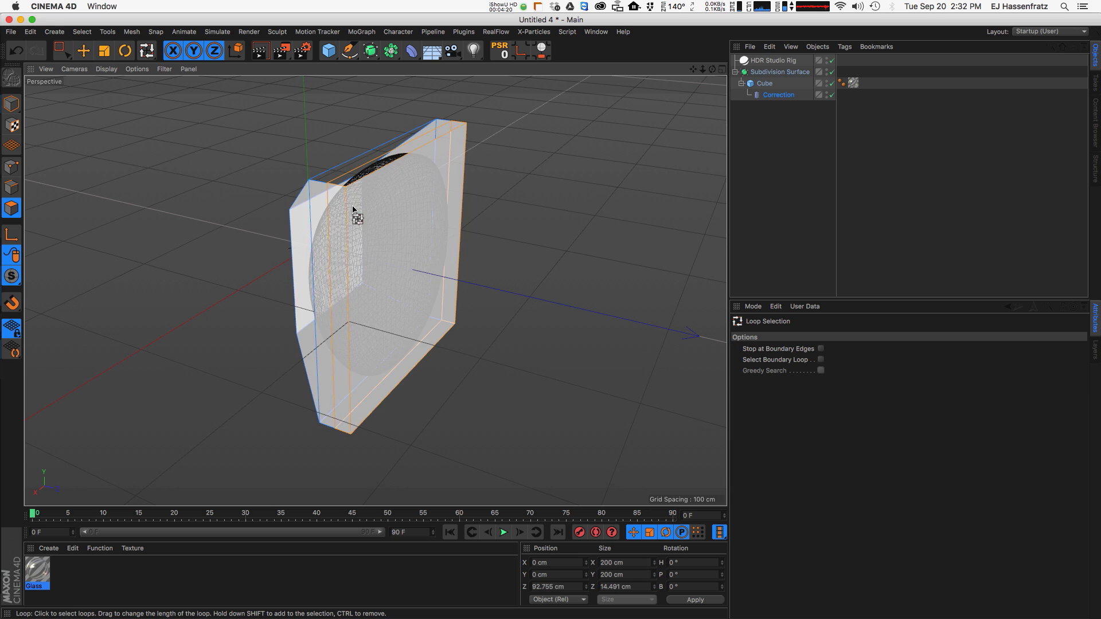
# Step: Store the loop-selected back polygons of the Correction deformer as a polygon selection
pyautogui.keyDown('alt'); pyautogui.moveTo(442, 216); pyautogui.dragTo(358, 163); pyautogui.keyUp('alt')
pyautogui.click(359, 162)
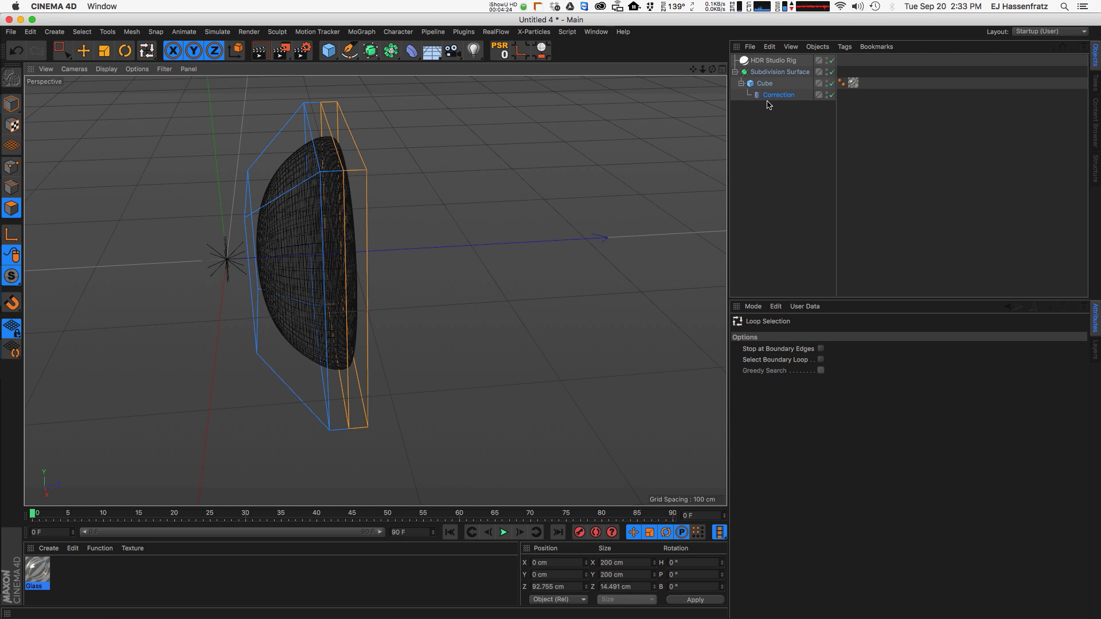
pyautogui.click(82, 31)
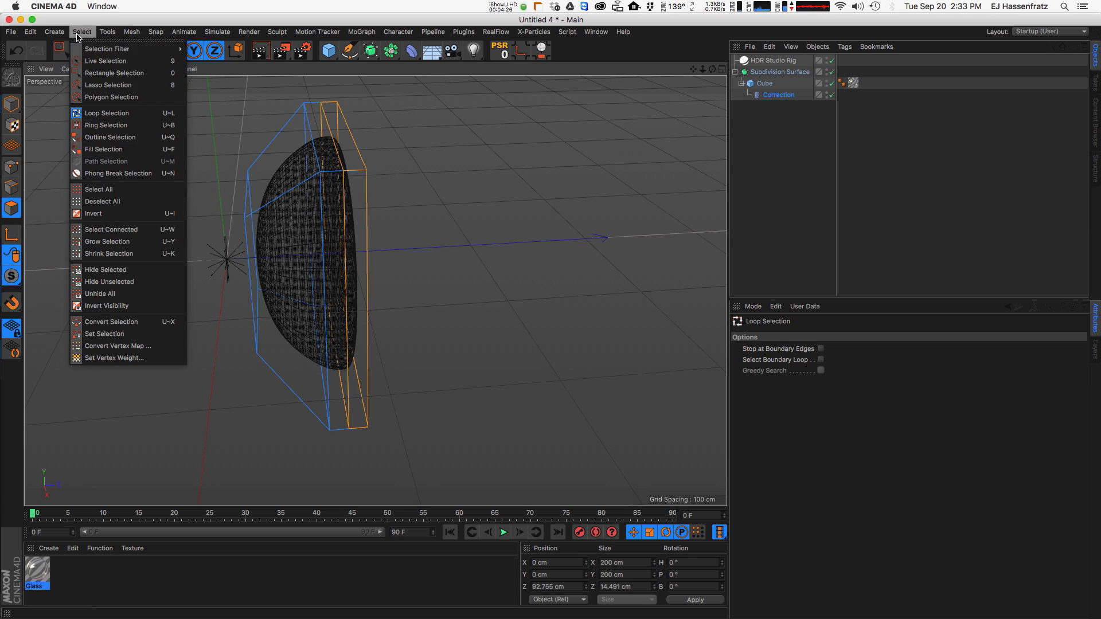
pyautogui.click(131, 335)
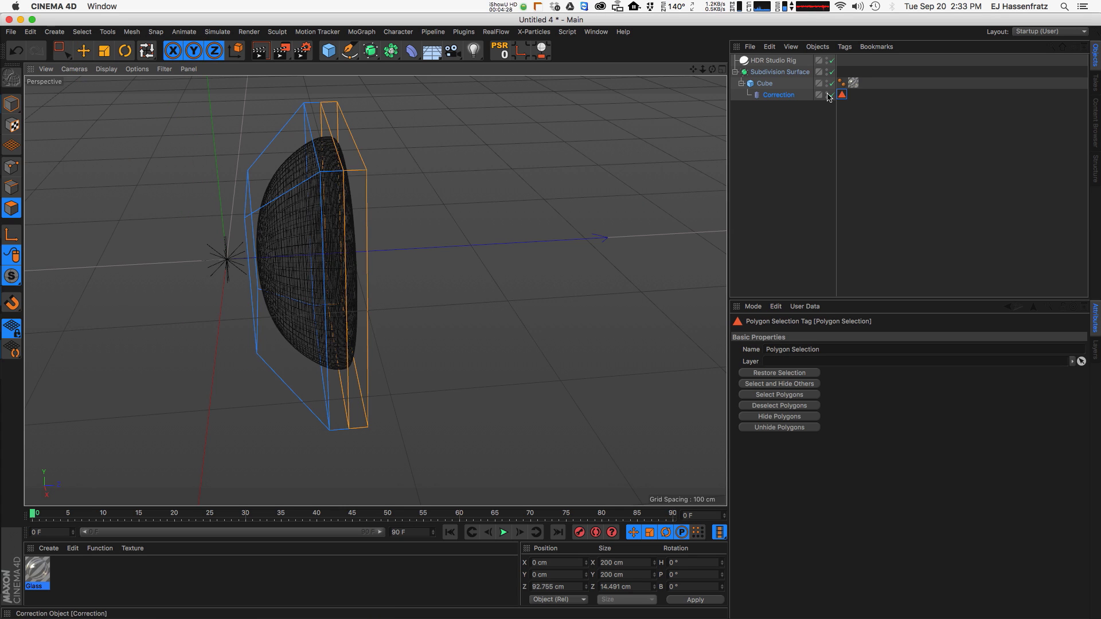
# Step: Switch to the Move tool and transfer the polygon selection tag from the Correction deformer to the Cube
pyautogui.press('e')
pyautogui.keyDown('alt'); pyautogui.moveTo(217, 197); pyautogui.dragTo(360, 213); pyautogui.keyUp('alt')
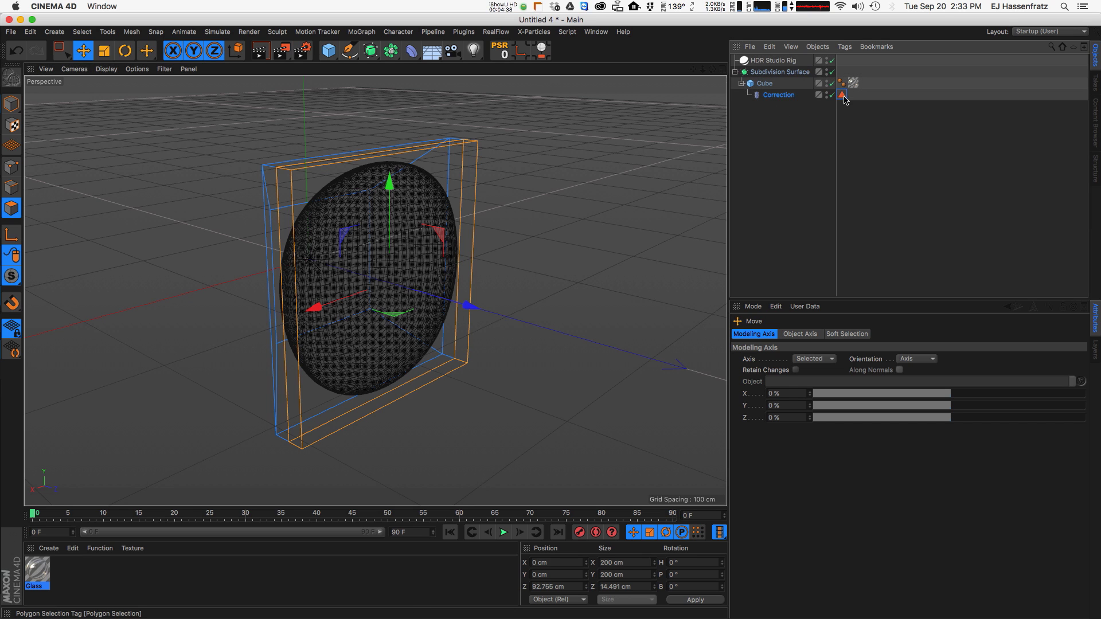
pyautogui.moveTo(768, 85)
pyautogui.mouseDown()
pyautogui.moveTo(791, 99)
pyautogui.moveTo(763, 85)
pyautogui.mouseUp()
# Step: Create a new material, apply it to the Cube and restrict it to the stored polygon selection
pyautogui.doubleClick(80, 581)
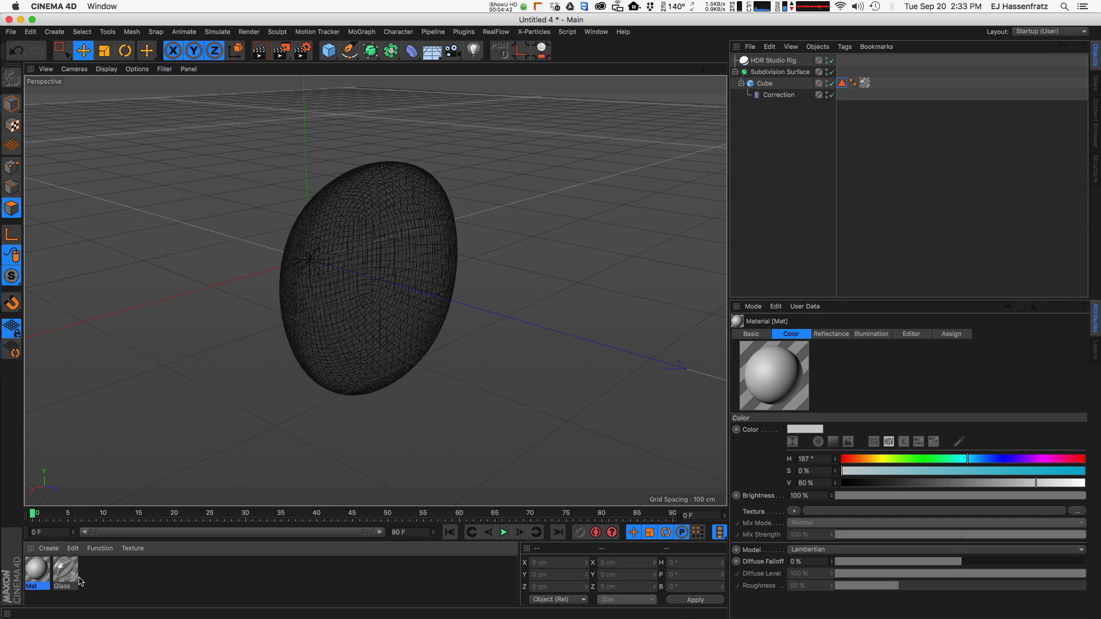
pyautogui.moveTo(256, 511); pyautogui.dragTo(764, 86)
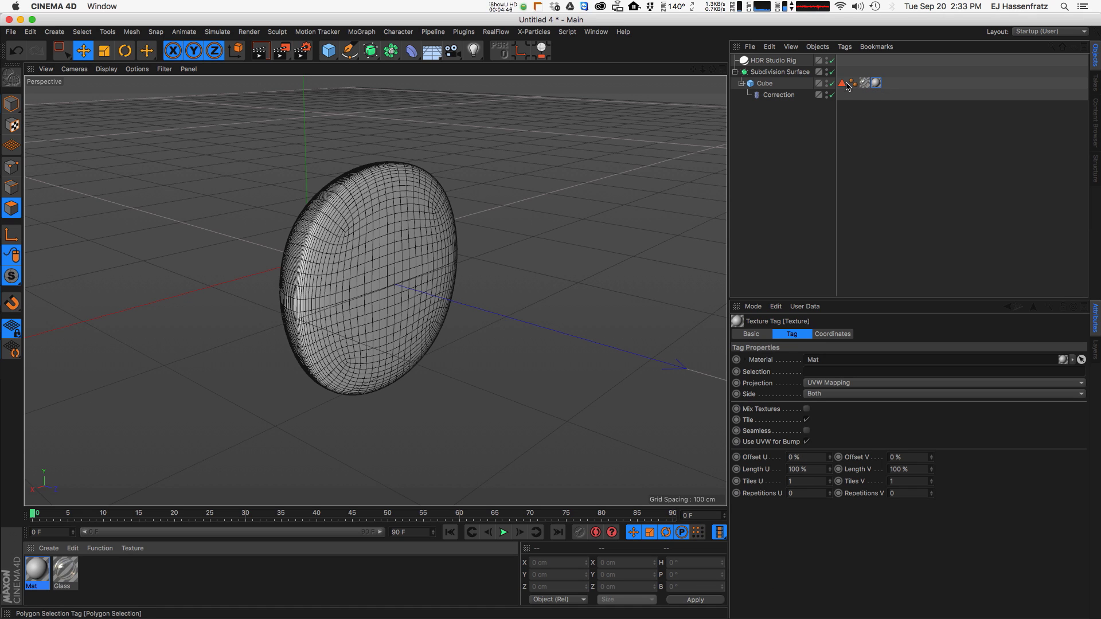
pyautogui.moveTo(842, 83); pyautogui.dragTo(862, 152)
pyautogui.moveTo(857, 364); pyautogui.dragTo(860, 372)
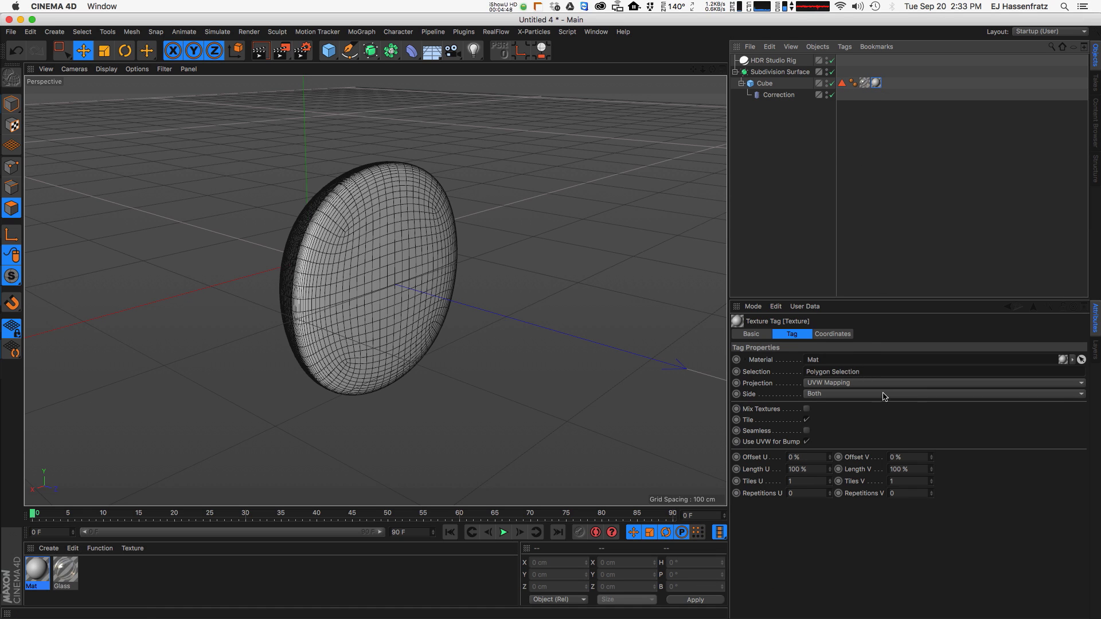
# Step: Render the view from the dome side to check the material backing through the glass
pyautogui.keyDown('alt'); pyautogui.moveTo(487, 283); pyautogui.dragTo(321, 271); pyautogui.keyUp('alt')
pyautogui.keyDown('alt'); pyautogui.moveTo(475, 221); pyautogui.dragTo(540, 208); pyautogui.keyUp('alt')
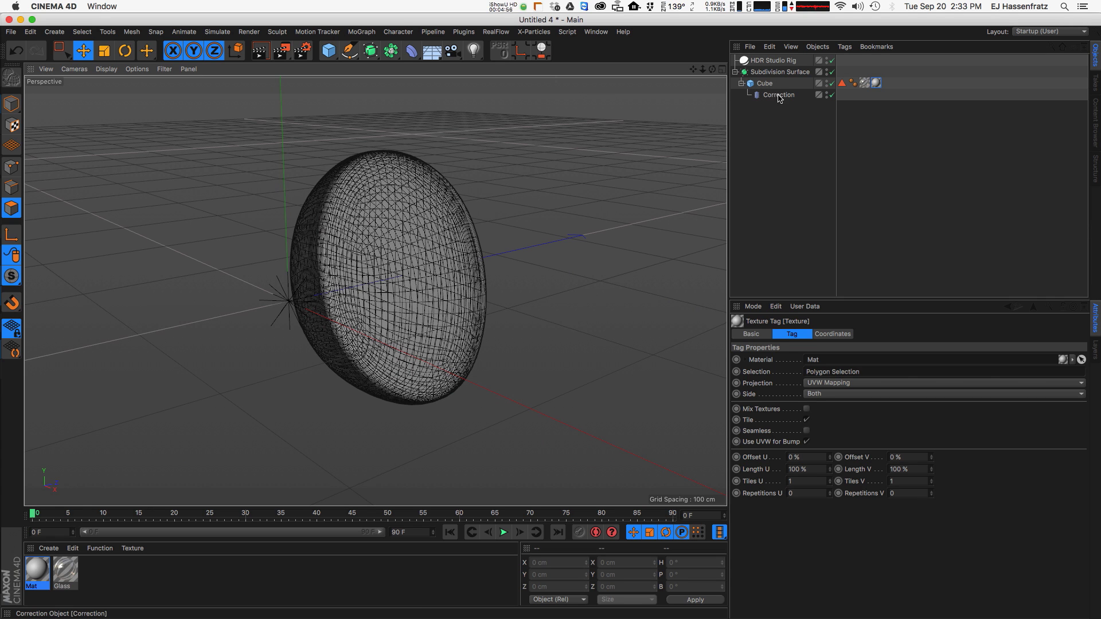
pyautogui.keyDown('alt'); pyautogui.moveTo(367, 252); pyautogui.dragTo(438, 294); pyautogui.keyUp('alt')
pyautogui.hotkey('ctrl', 'r')
pyautogui.hotkey('ctrl', 'r')
pyautogui.hotkey('ctrl', 'r')
pyautogui.hotkey('ctrl', 'r')
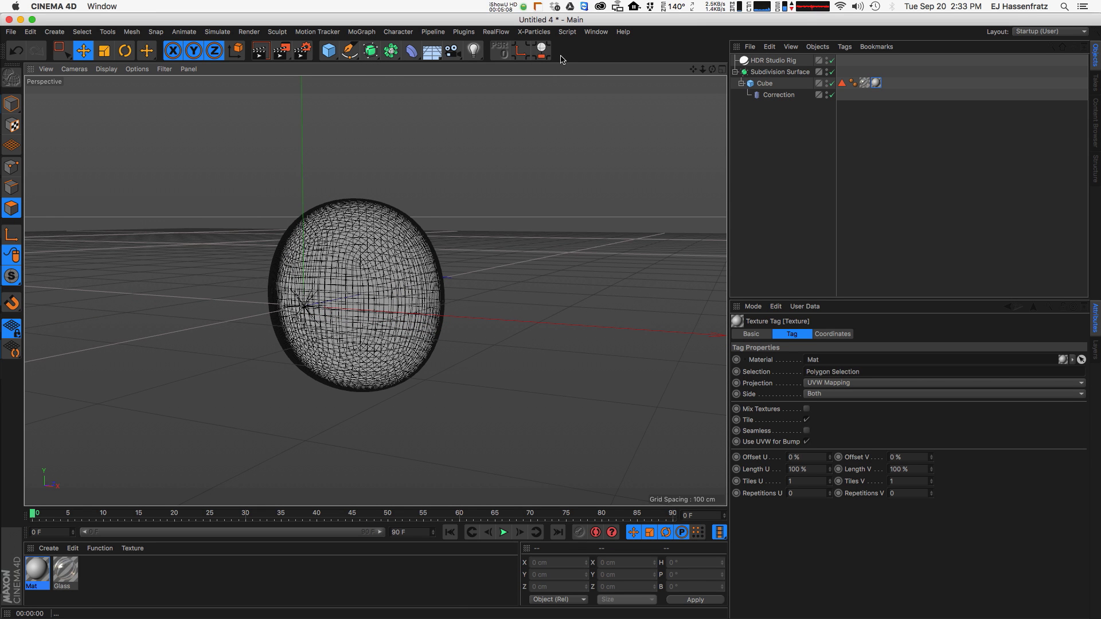
# Step: Add a cylinder with a height of 10 cm and +Z orientation, and move it along Z into the glass dome
pyautogui.click(328, 50)
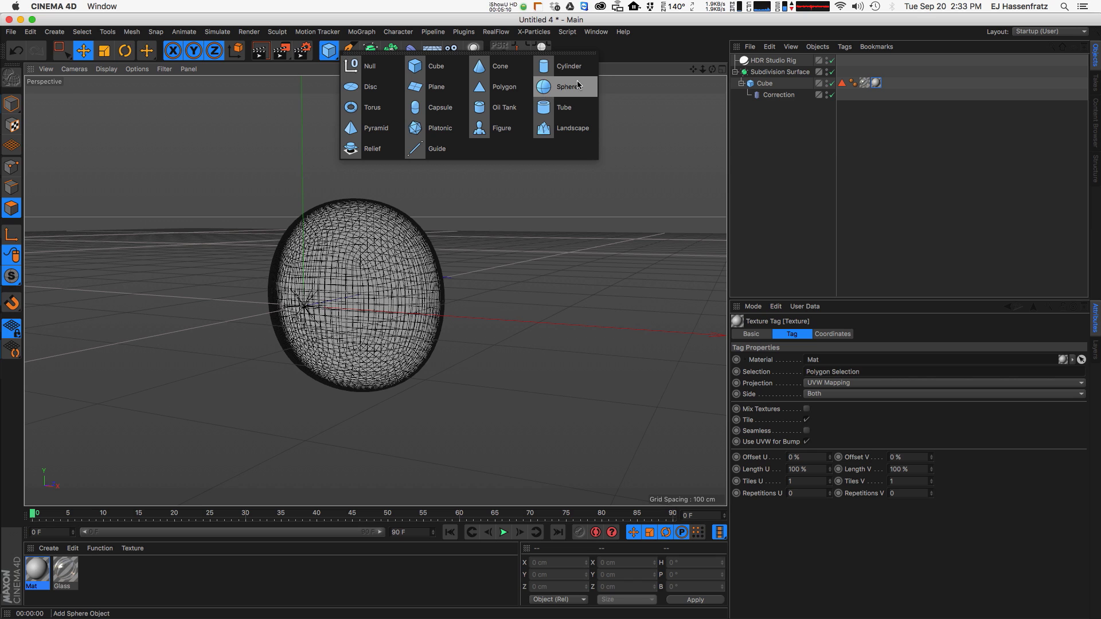
pyautogui.click(568, 66)
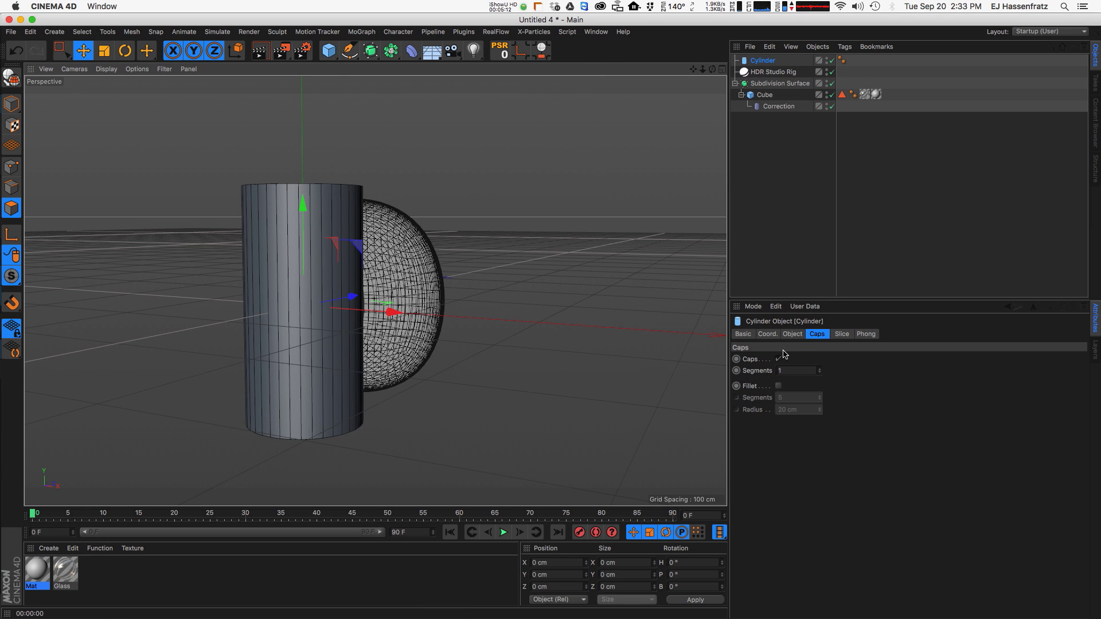
pyautogui.click(792, 334)
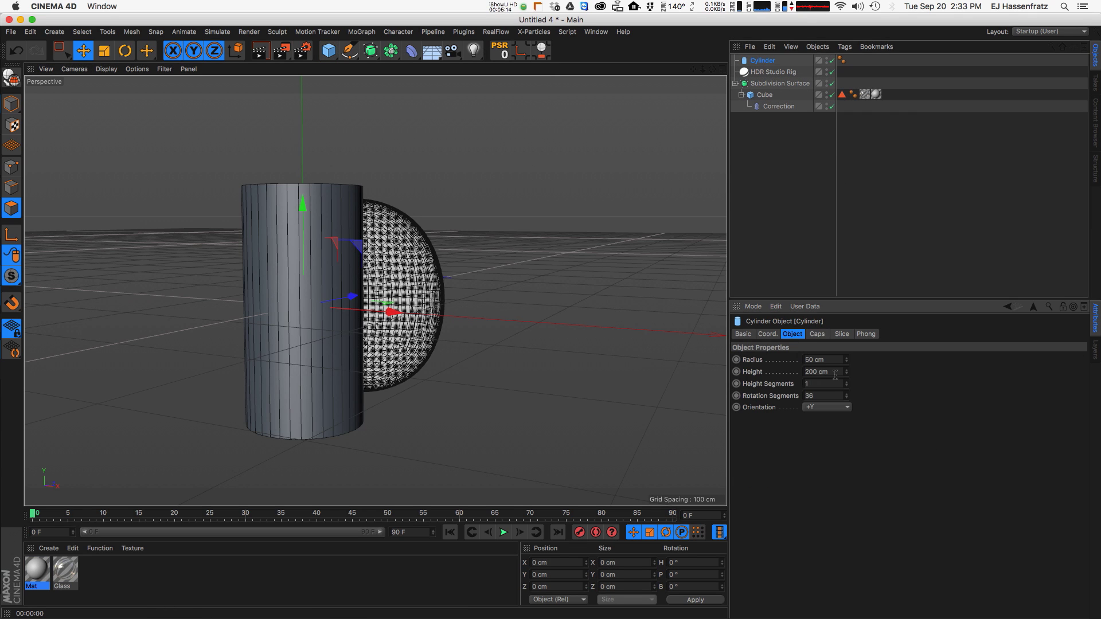
pyautogui.moveTo(846, 374); pyautogui.dragTo(847, 456)
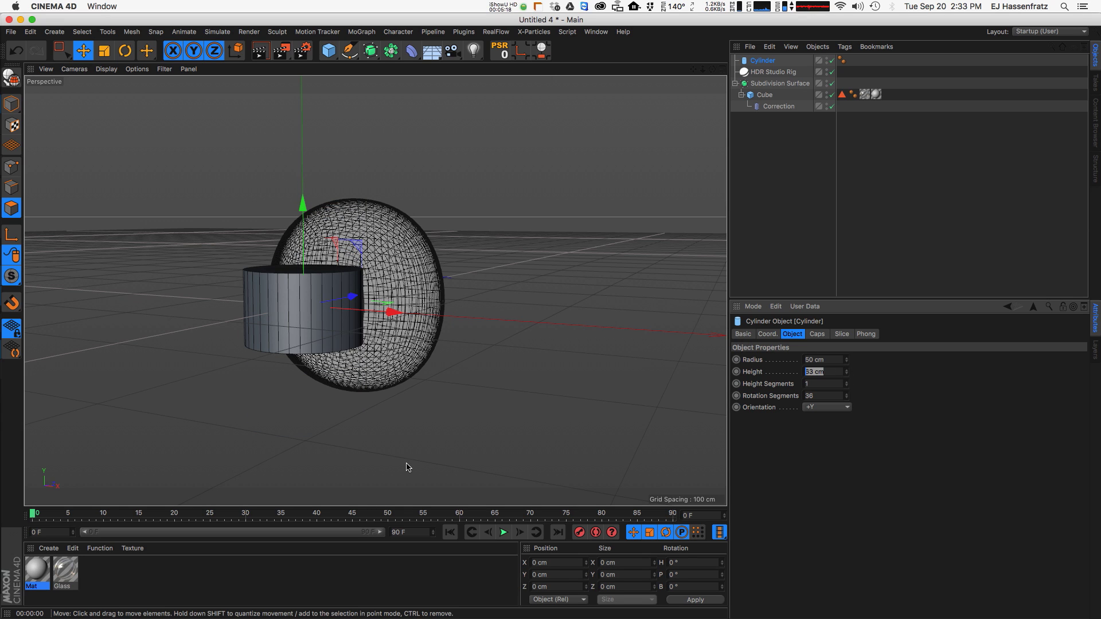
pyautogui.write('10')
pyautogui.press('Return')
pyautogui.click(824, 407)
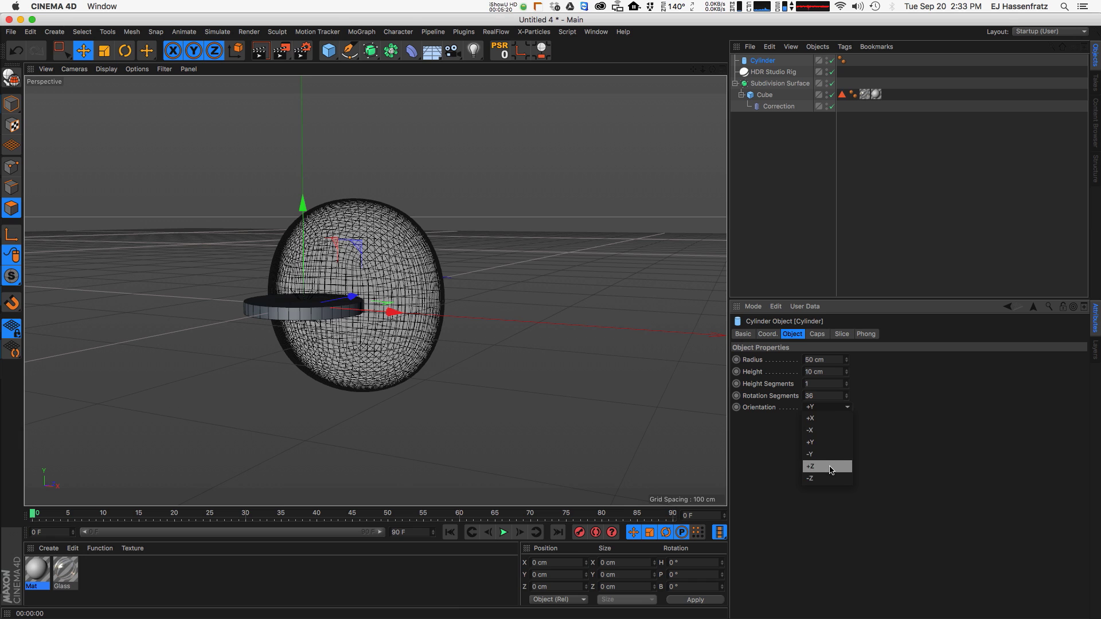
pyautogui.click(828, 466)
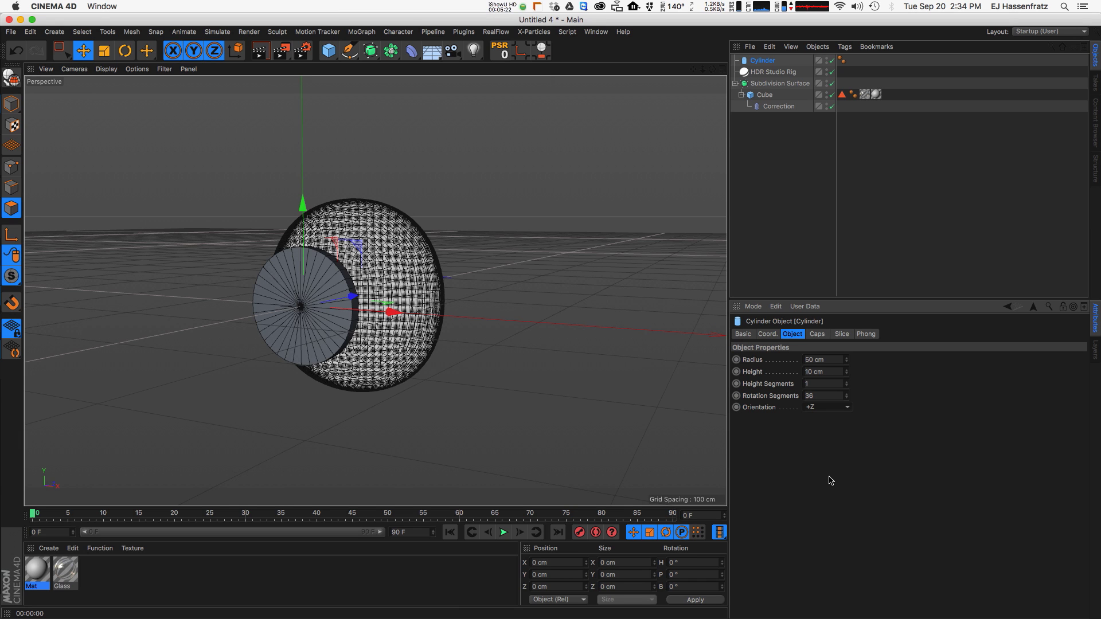
pyautogui.moveTo(352, 297); pyautogui.dragTo(395, 289)
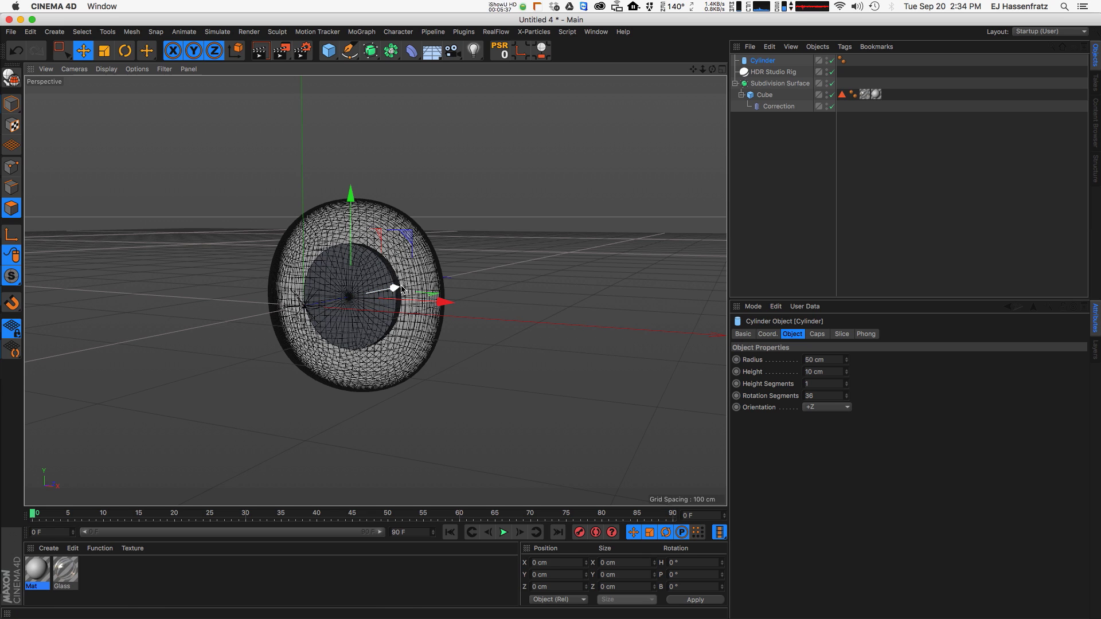
# Step: Fillet the cylinder's caps with 4 segments and a 1 cm radius
pyautogui.click(816, 334)
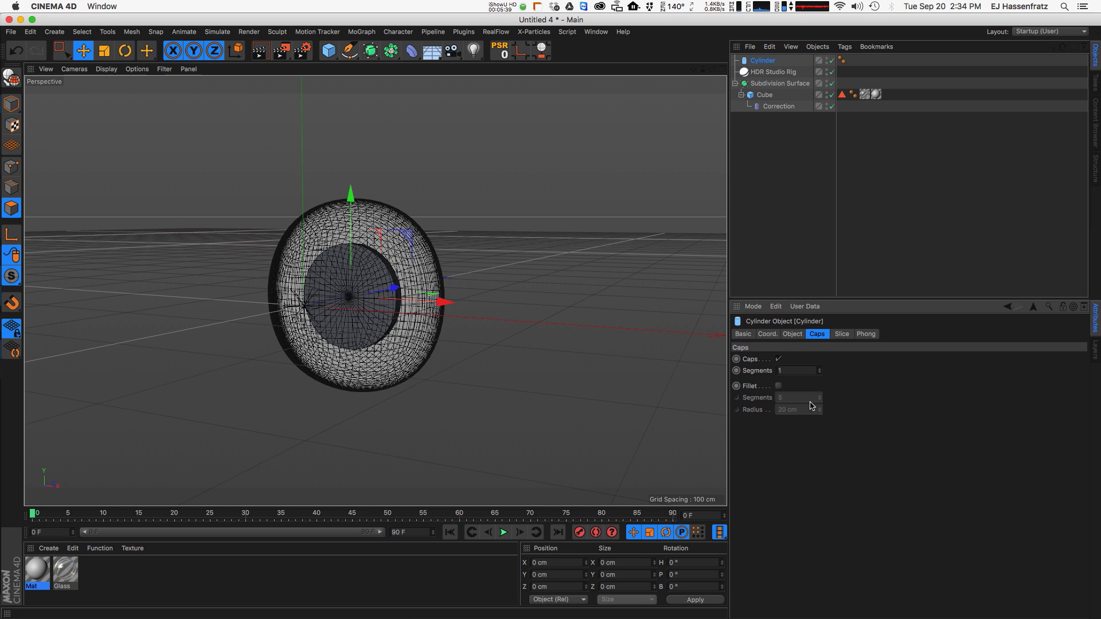
pyautogui.click(778, 385)
pyautogui.moveTo(818, 412)
pyautogui.mouseDown()
pyautogui.moveTo(817, 422)
pyautogui.moveTo(819, 411)
pyautogui.mouseUp()
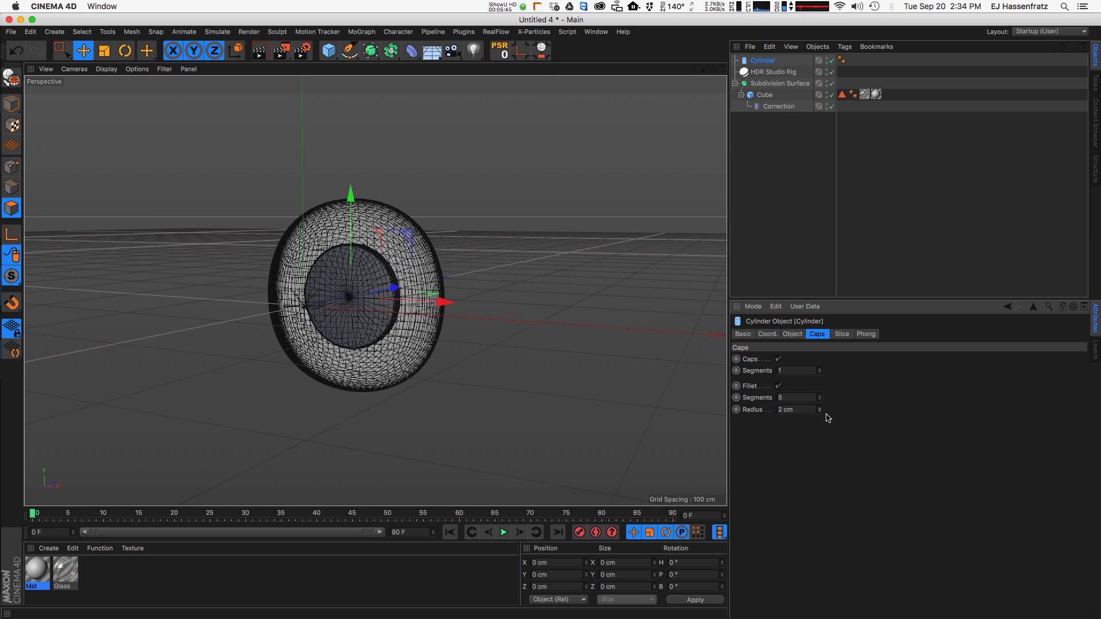
pyautogui.moveTo(819, 411); pyautogui.dragTo(820, 428)
# Step: Create another material, naming the existing backing material "White Backing" and the new one "Black Iris"
pyautogui.doubleClick(105, 579)
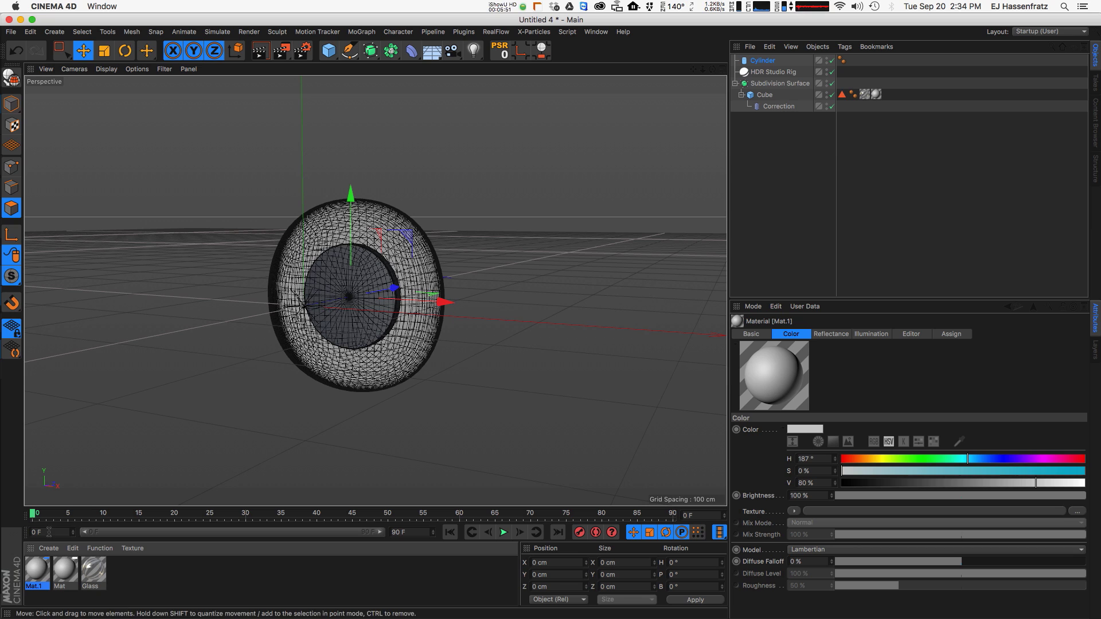
pyautogui.doubleClick(63, 586)
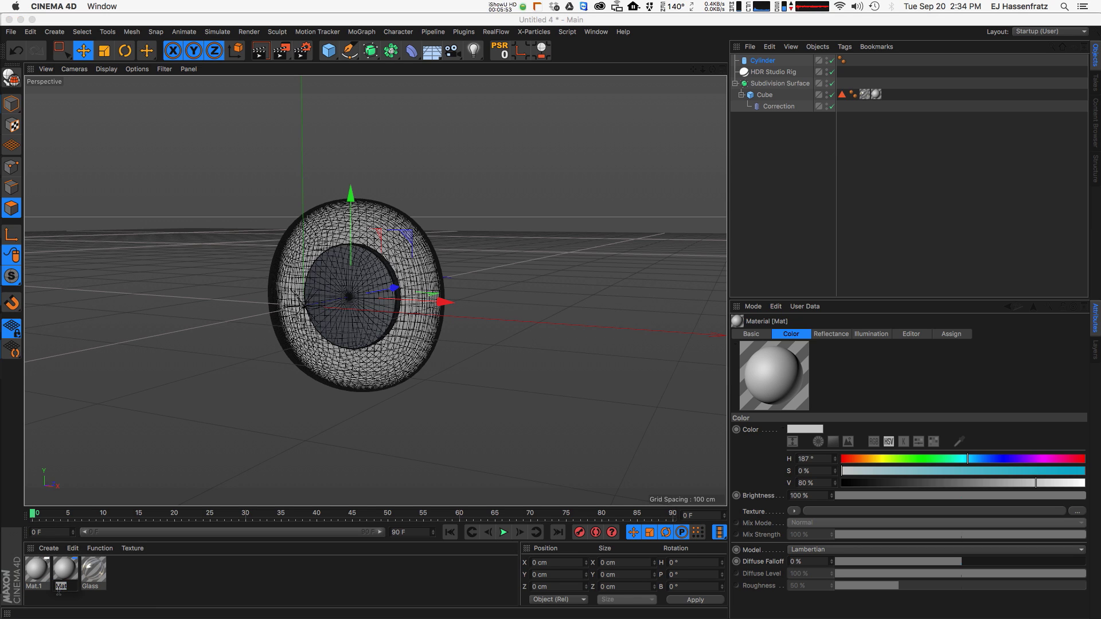
pyautogui.write('White Backing')
pyautogui.press('Return')
pyautogui.doubleClick(45, 584)
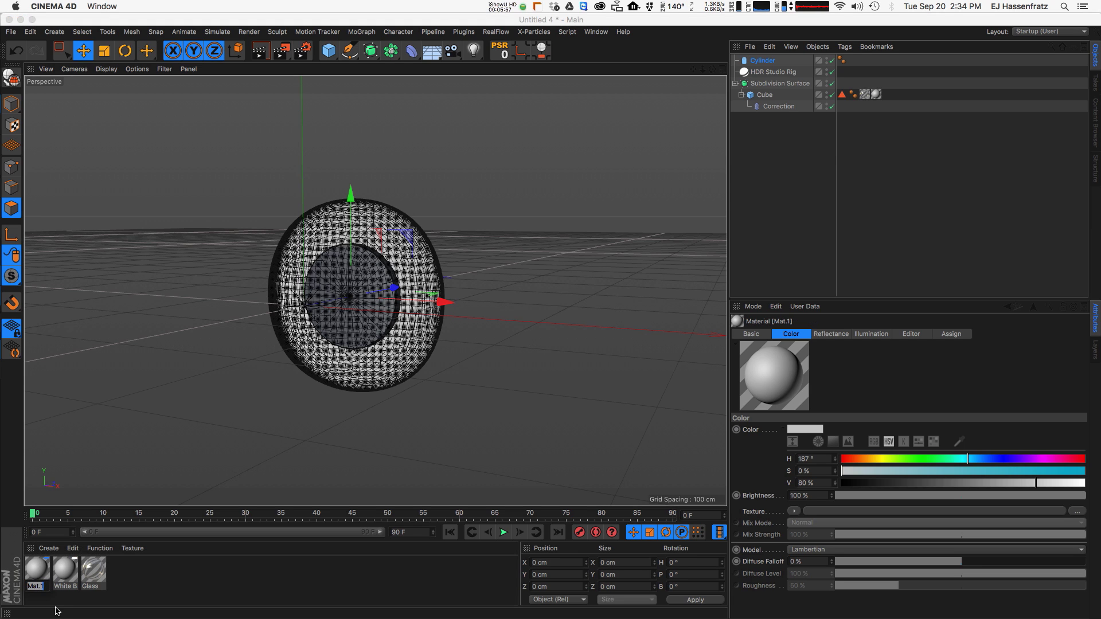
pyautogui.write('Black Iris')
pyautogui.press('Return')
# Step: Darken the Black Iris material's color to a brightness value (V) of 5%
pyautogui.doubleClick(37, 571)
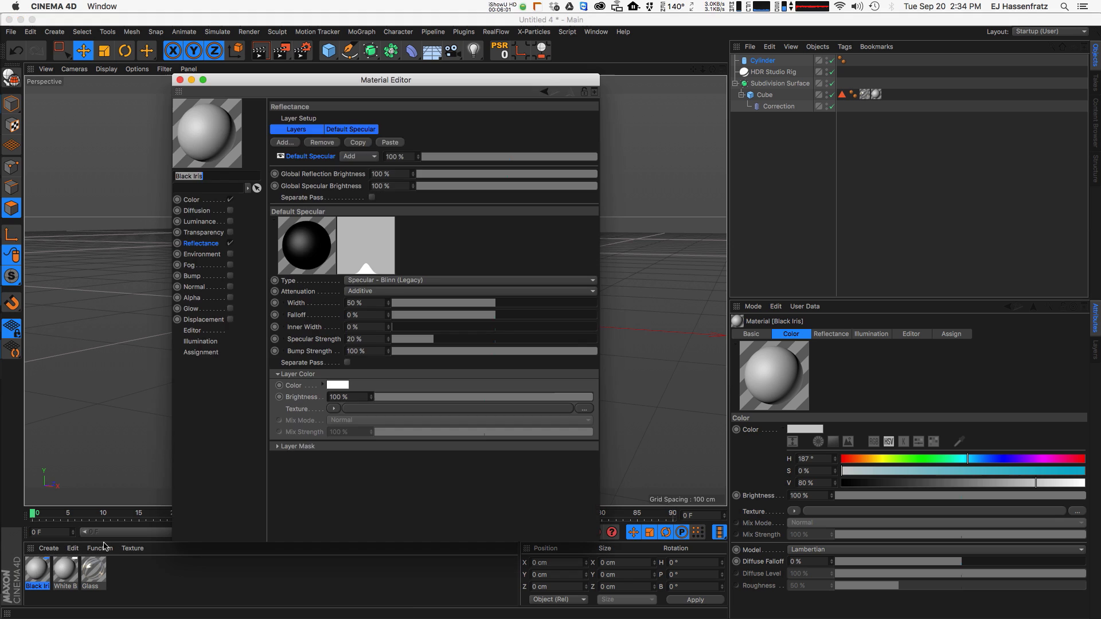
pyautogui.moveTo(387, 81); pyautogui.dragTo(671, 125)
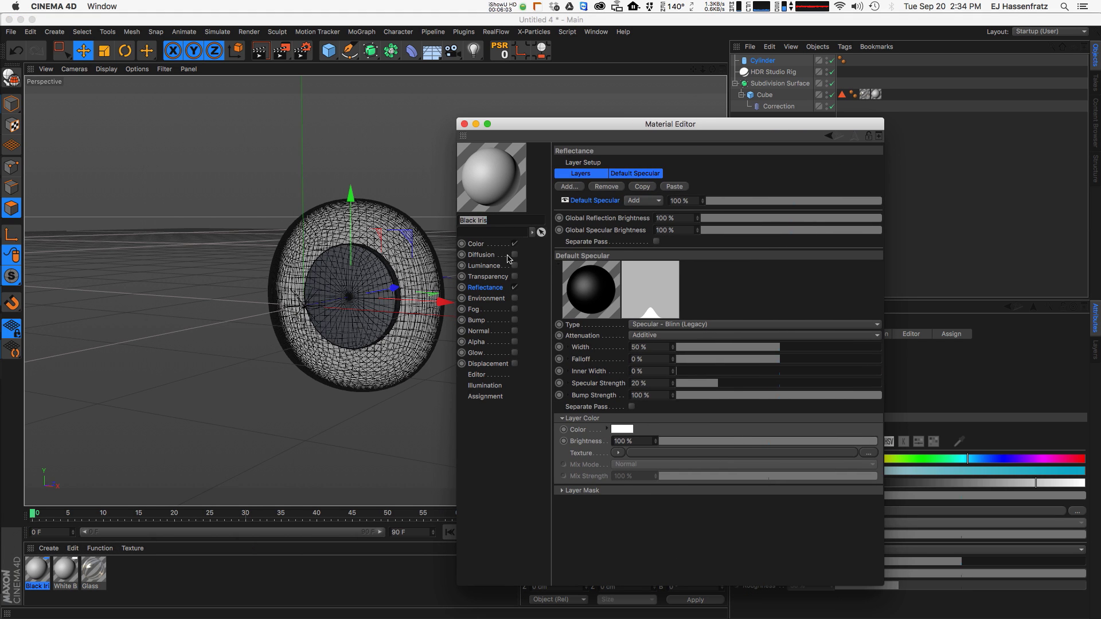
pyautogui.click(496, 245)
pyautogui.moveTo(687, 216); pyautogui.dragTo(669, 215)
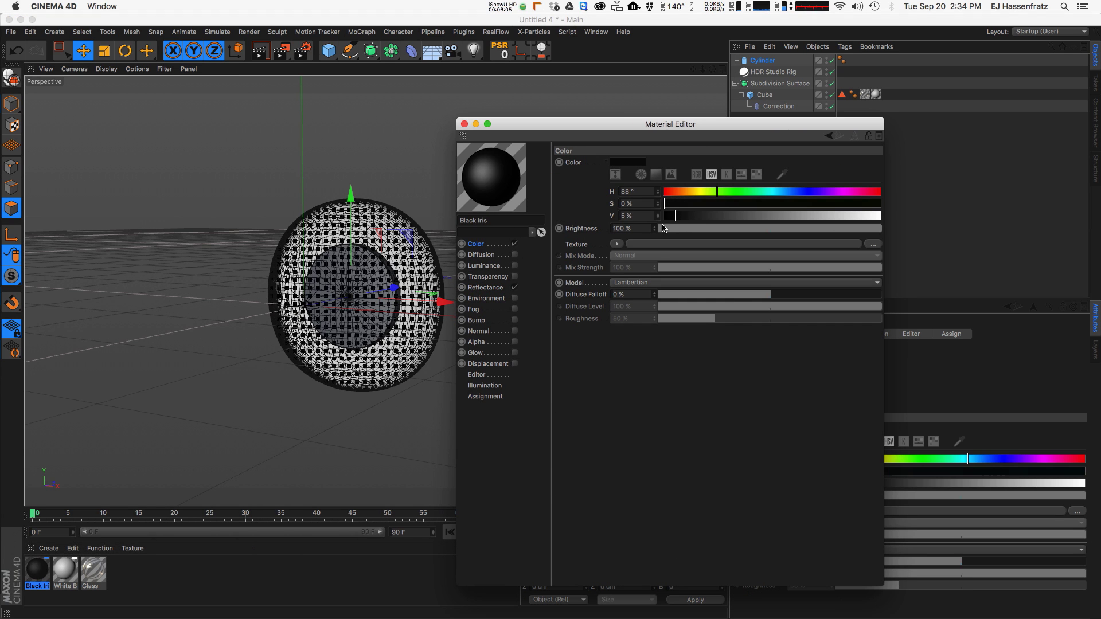
# Step: Add a Beckmann reflectance layer to the Black Iris material and set its specular strength to 0%
pyautogui.click(494, 288)
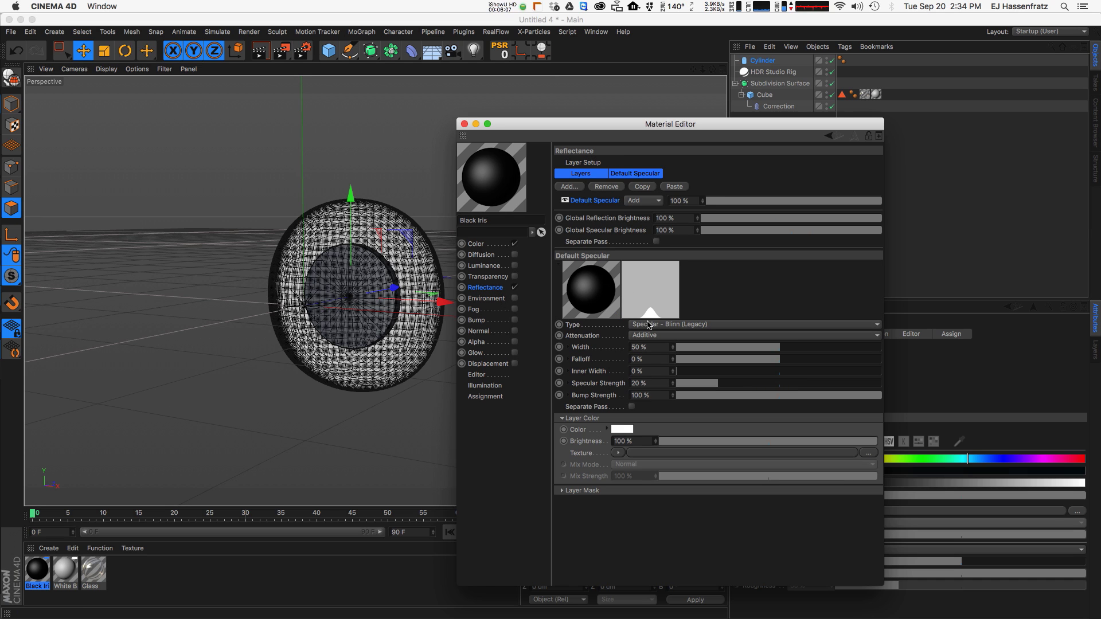
pyautogui.click(657, 325)
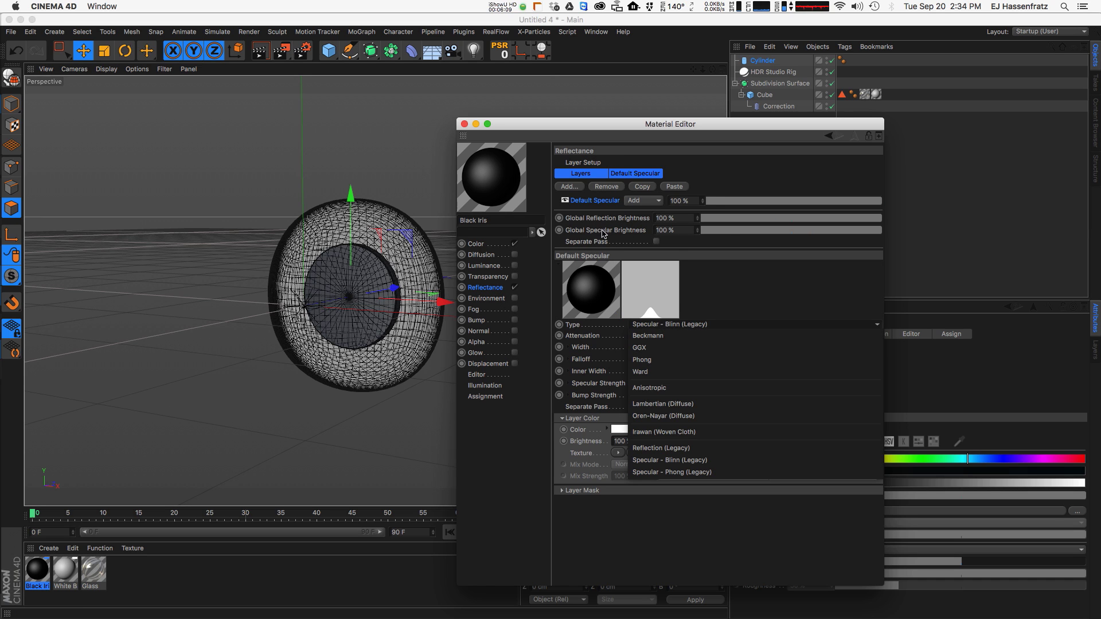
pyautogui.click(569, 186)
pyautogui.click(616, 191)
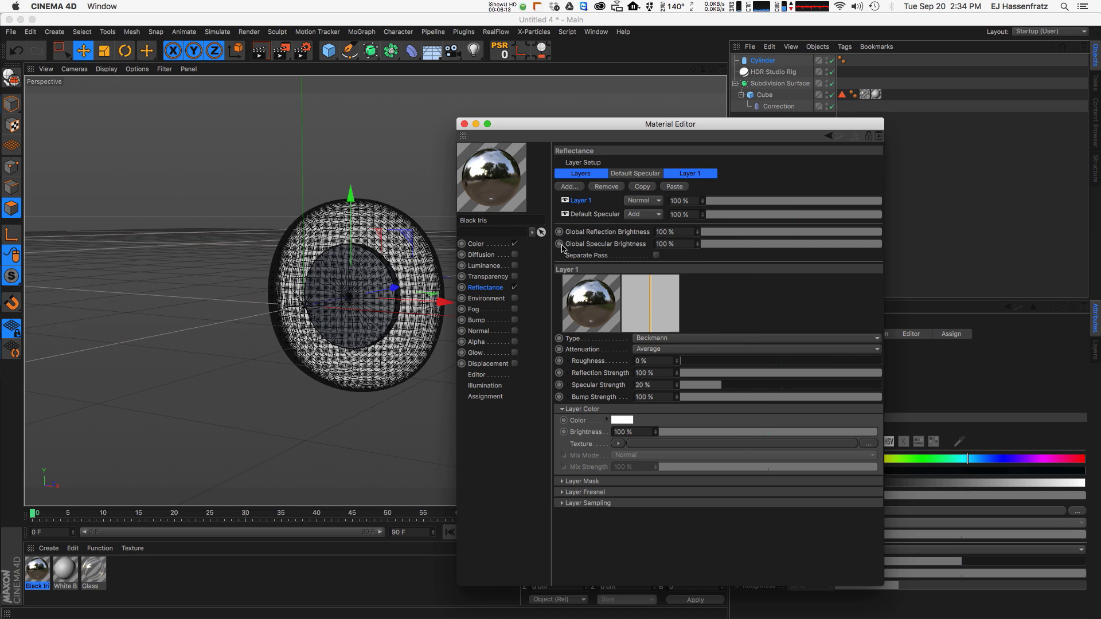
pyautogui.click(582, 215)
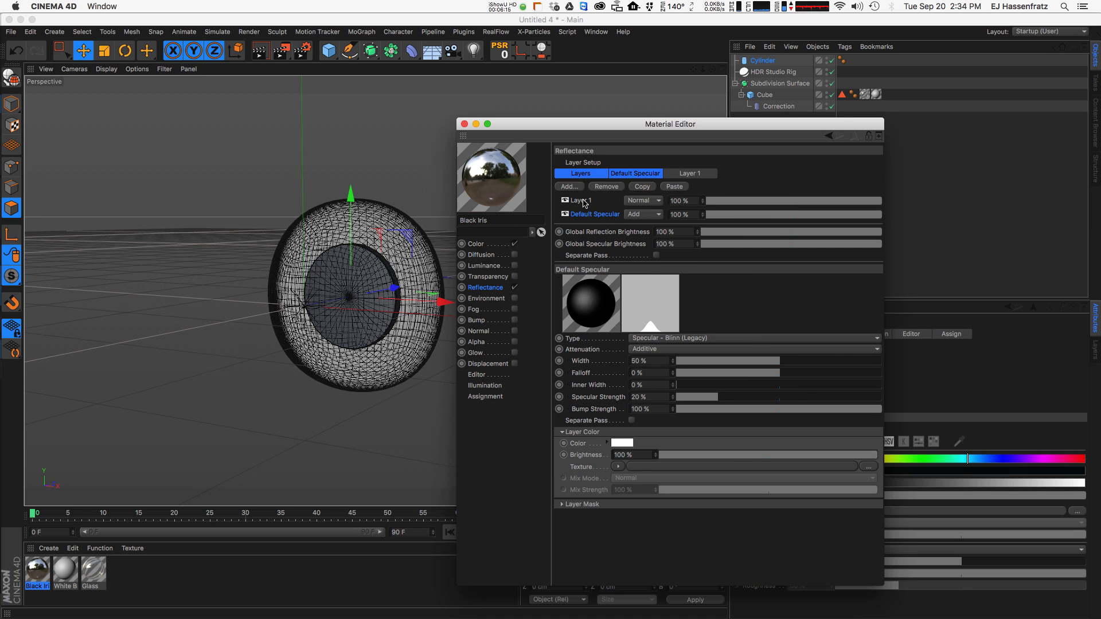
pyautogui.click(581, 201)
pyautogui.doubleClick(653, 386)
pyautogui.write('0')
pyautogui.press('Return')
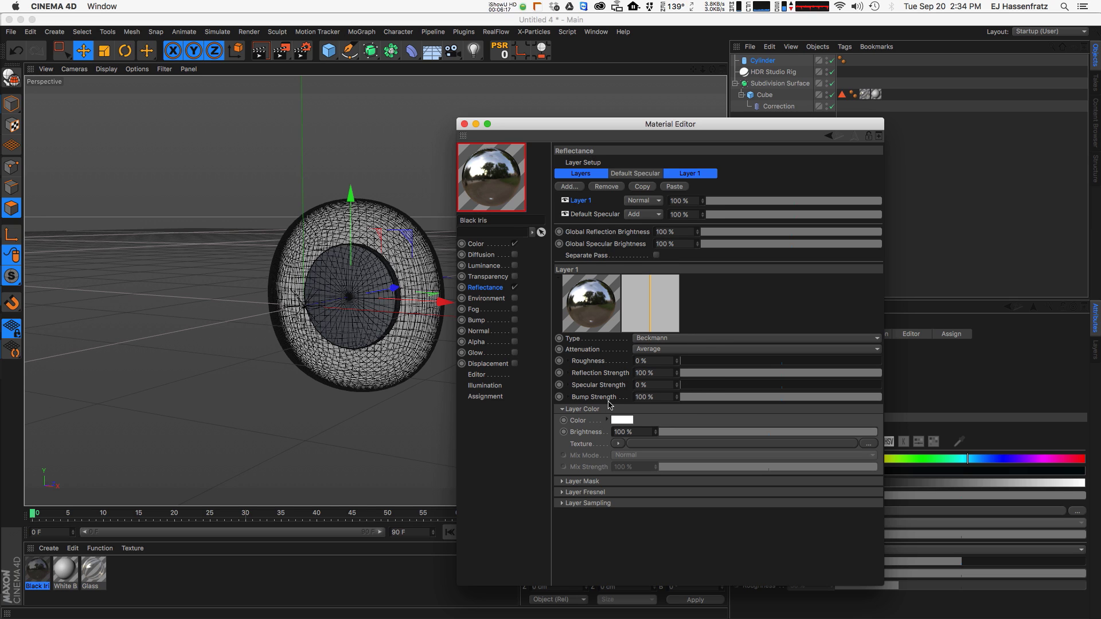
# Step: Give the Beckmann layer a Dielectric Fresnel with 82% strength
pyautogui.click(695, 495)
pyautogui.click(753, 504)
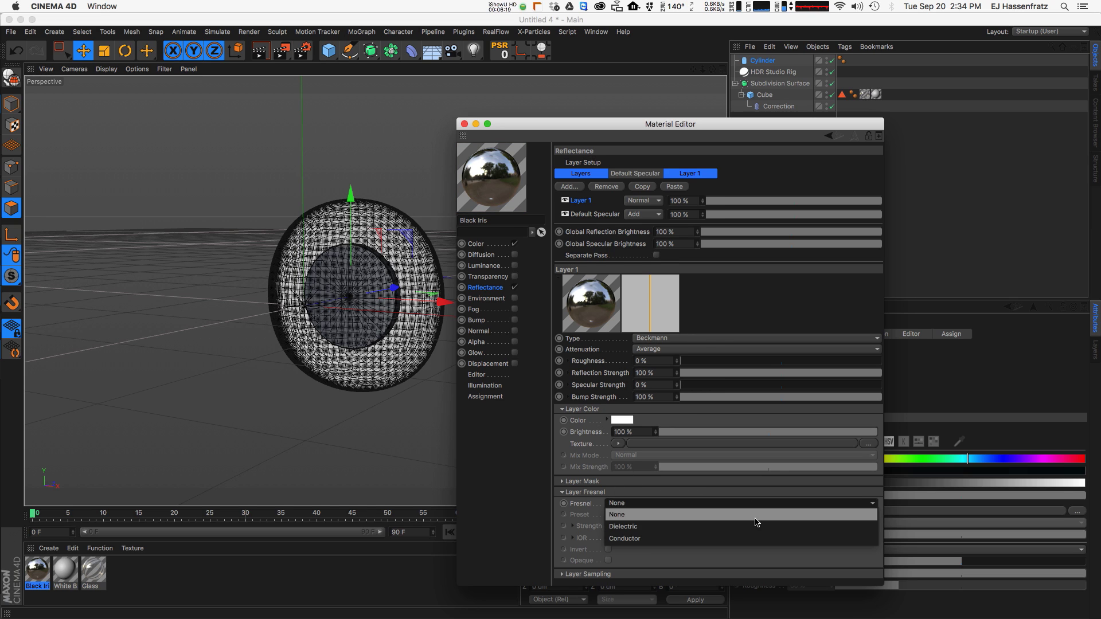
pyautogui.click(740, 514)
pyautogui.moveTo(731, 528); pyautogui.dragTo(838, 528)
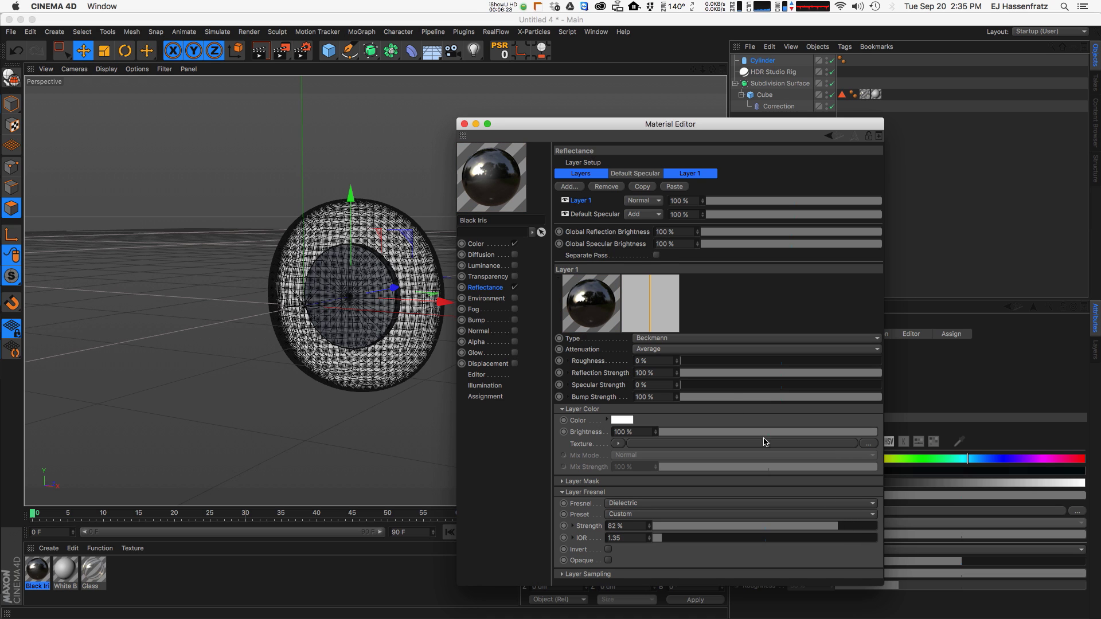
# Step: Apply the Black Iris material to the cylinder and close the material editor
pyautogui.click(596, 213)
pyautogui.moveTo(37, 571); pyautogui.dragTo(768, 61)
pyautogui.click(476, 123)
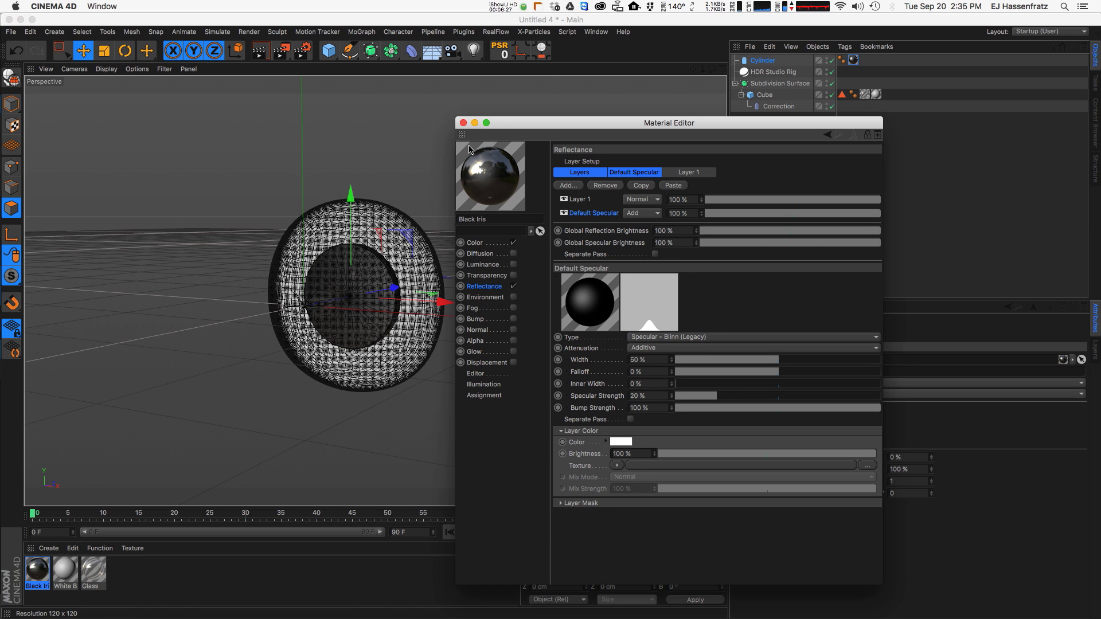
pyautogui.click(463, 123)
# Step: Turn on the interactive render region to preview the eye from the front, and bring up the cylinder's settings
pyautogui.hotkey('alt', 'r')
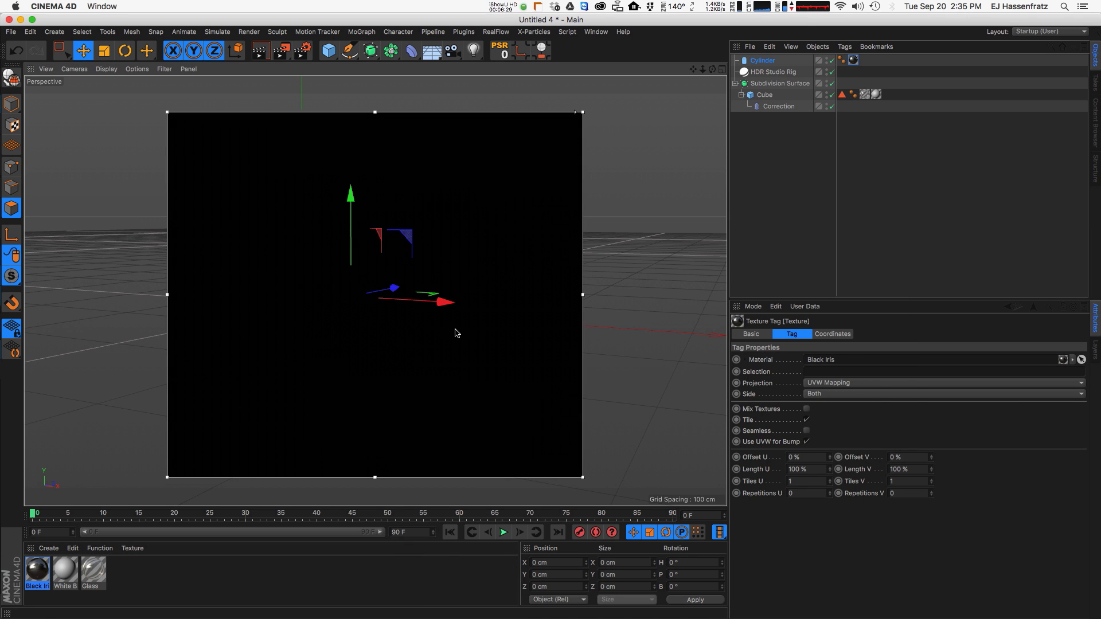
pyautogui.keyDown('alt'); pyautogui.moveTo(478, 298); pyautogui.dragTo(387, 321); pyautogui.keyUp('alt')
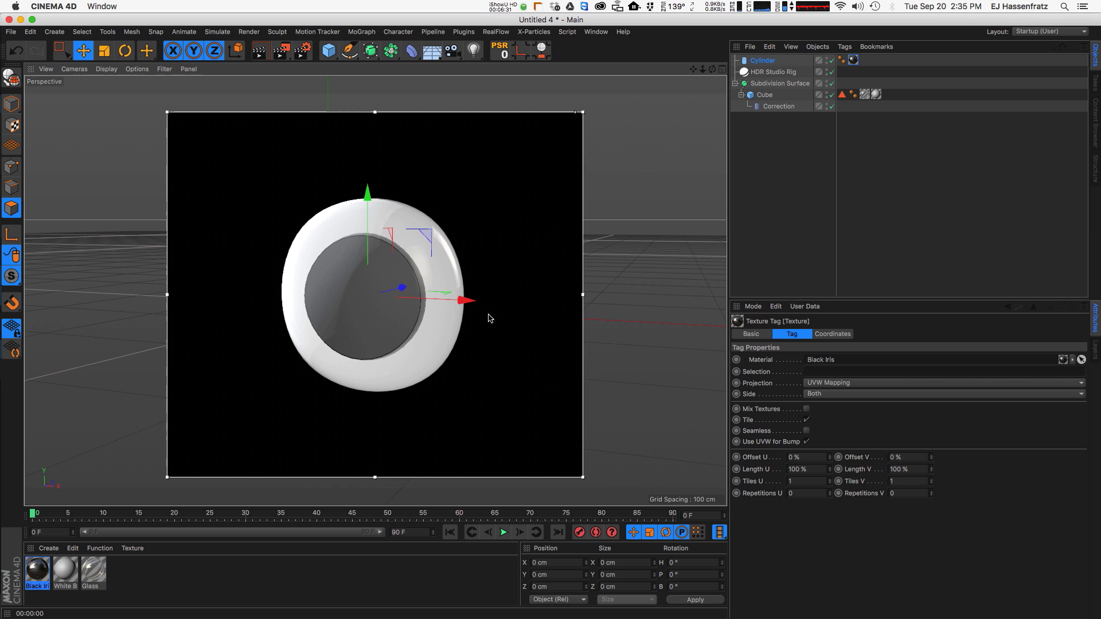
pyautogui.click(762, 60)
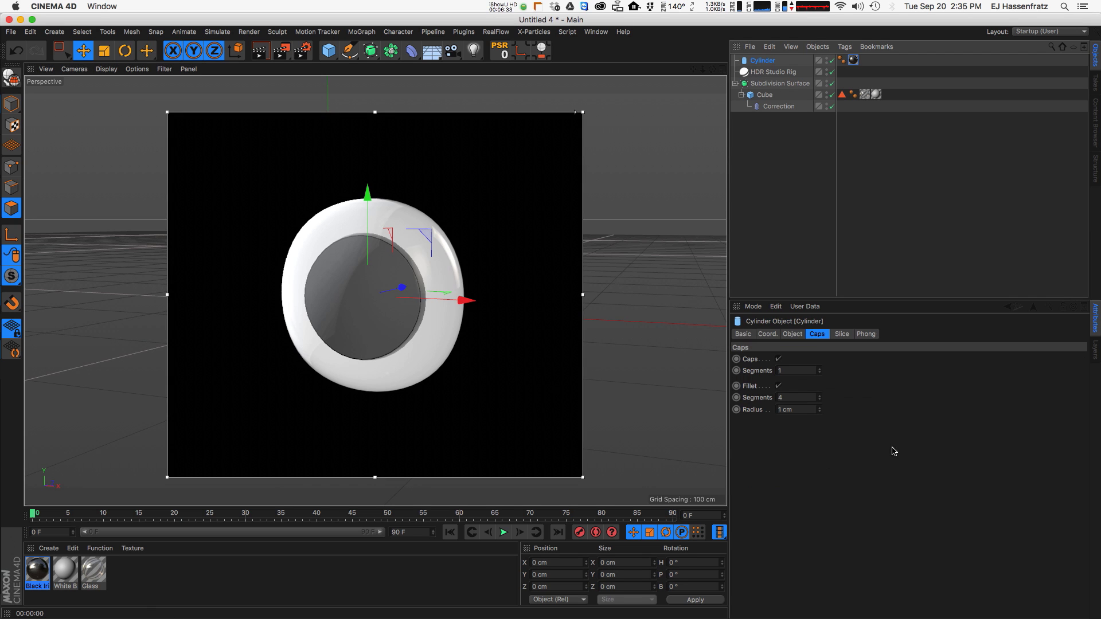
# Step: Set the cylinder's cap fillet radius to 2 cm and its rotation segments to 70
pyautogui.click(819, 408)
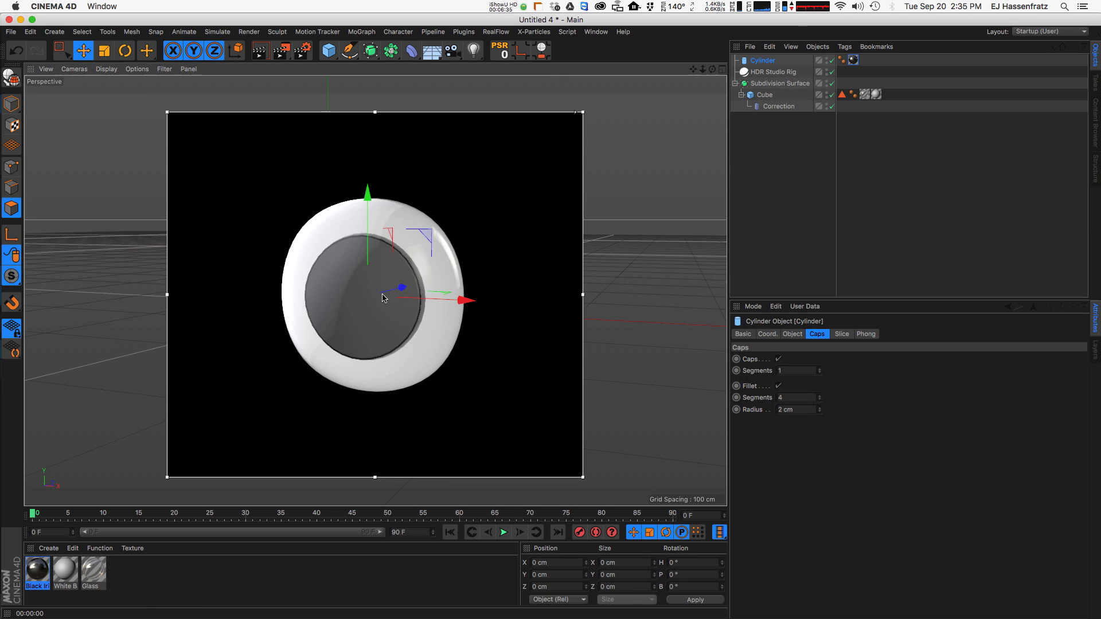
pyautogui.keyDown('alt'); pyautogui.moveTo(402, 312); pyautogui.dragTo(289, 317); pyautogui.keyUp('alt')
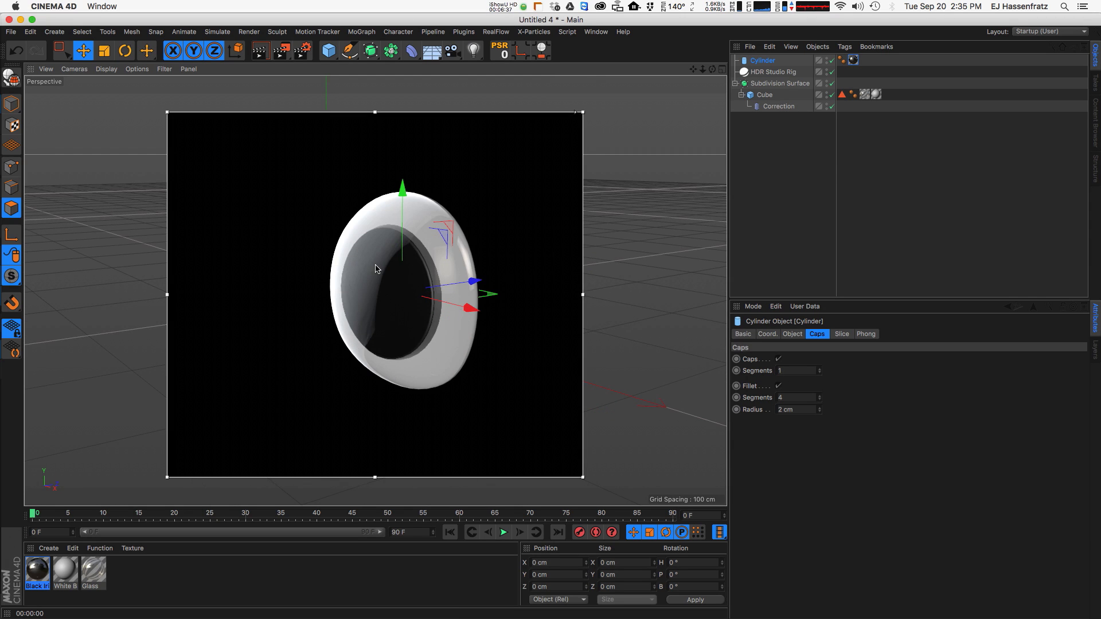
pyautogui.keyDown('alt'); pyautogui.moveTo(381, 252); pyautogui.dragTo(460, 261); pyautogui.keyUp('alt')
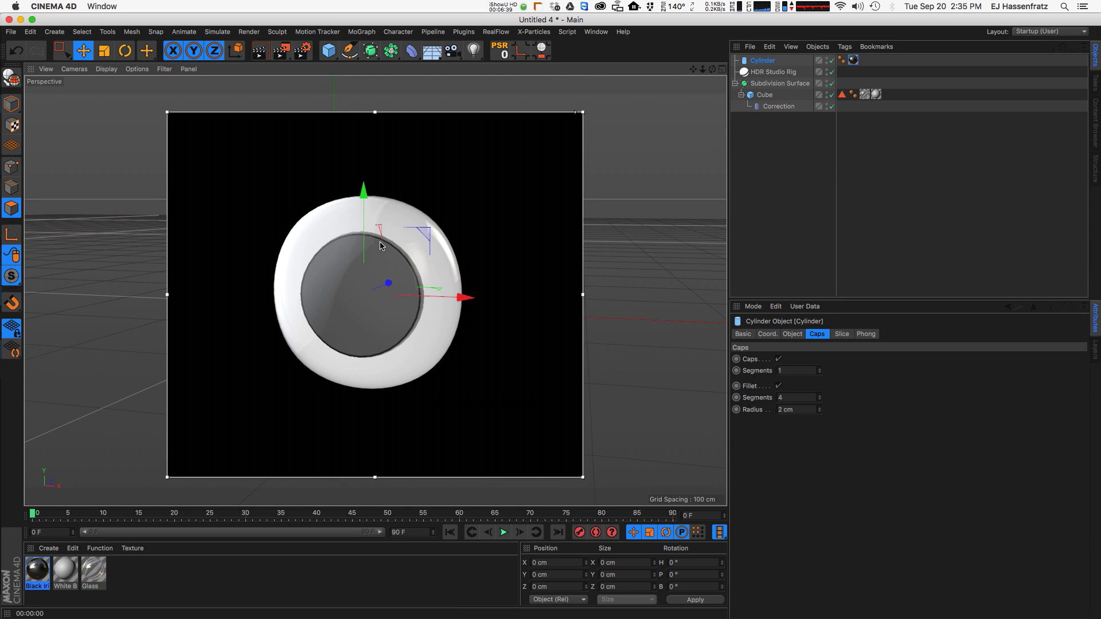
pyautogui.click(792, 333)
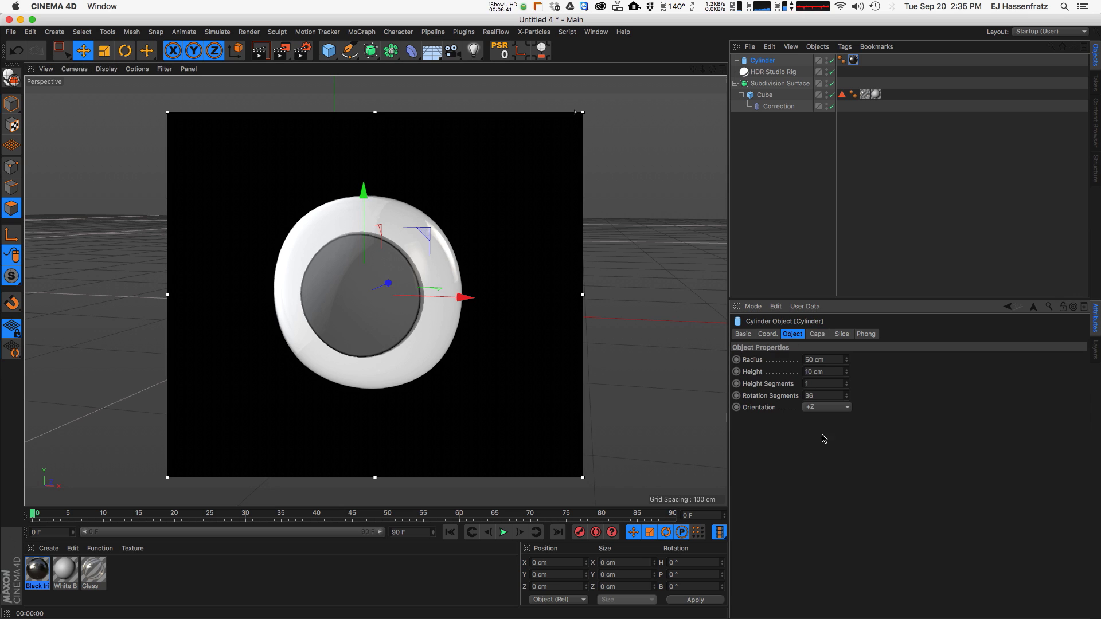
pyautogui.moveTo(848, 399); pyautogui.dragTo(845, 393)
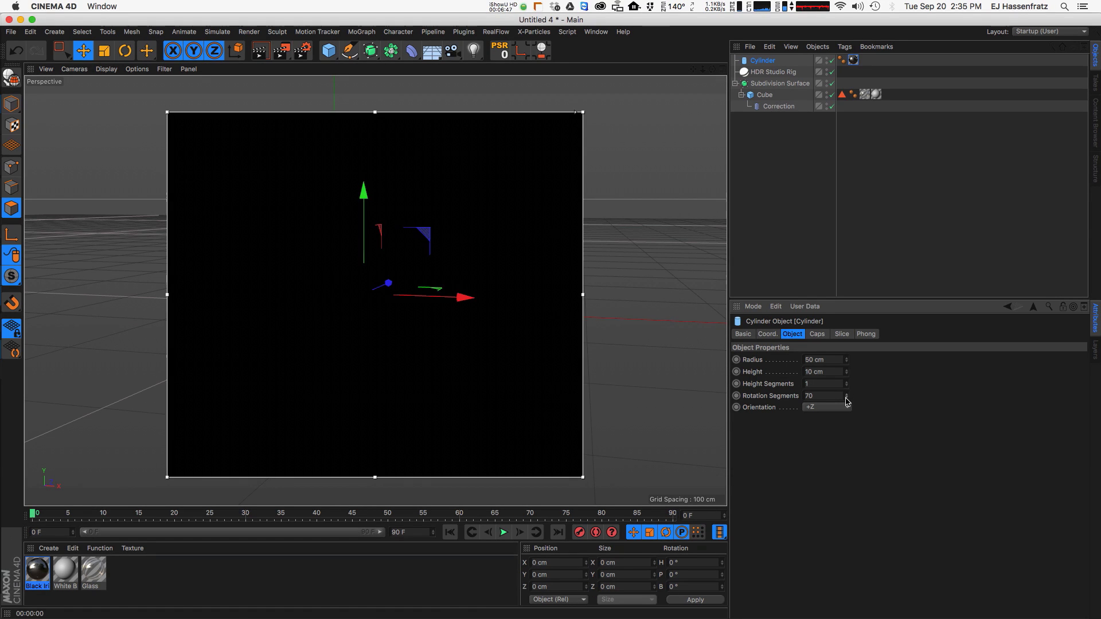
# Step: Turn off Exit Reflections in the Glass material's transparency settings and close the material editor
pyautogui.doubleClick(94, 571)
pyautogui.moveTo(453, 90); pyautogui.dragTo(802, 117)
pyautogui.click(559, 259)
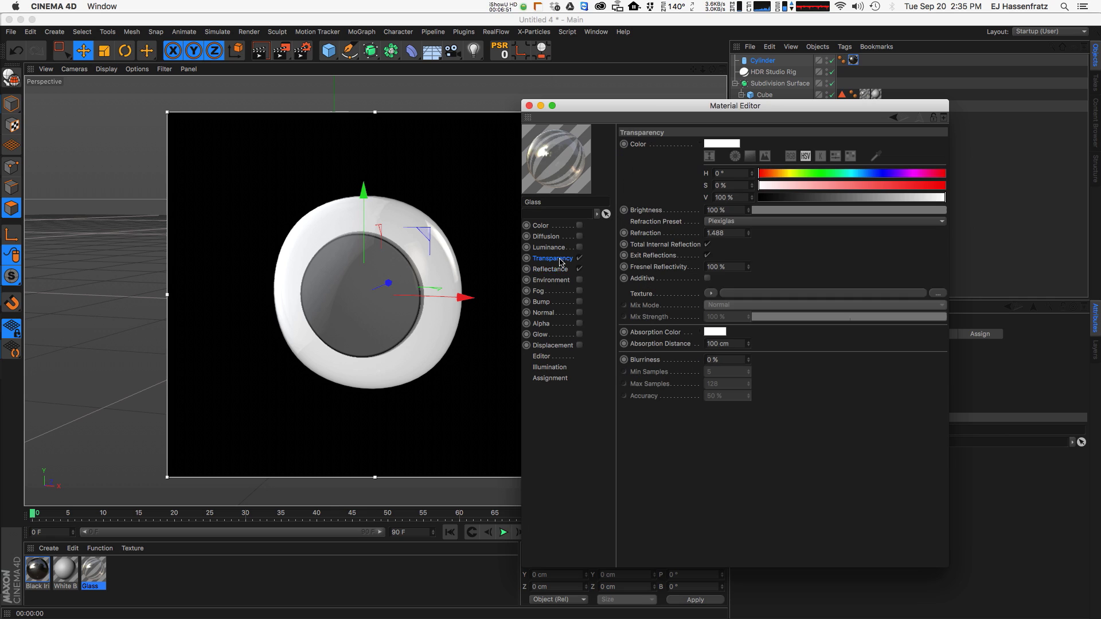
pyautogui.click(707, 255)
pyautogui.click(529, 106)
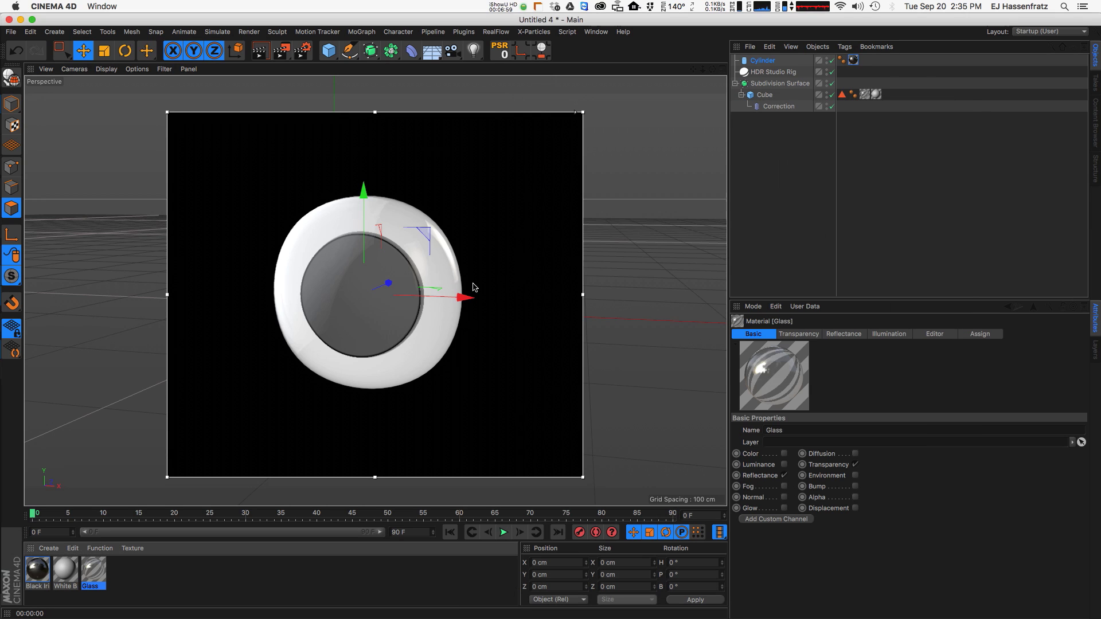
# Step: Turn off the interactive render region and switch the perspective view to shaded display without wireframe lines
pyautogui.keyDown('alt'); pyautogui.moveTo(332, 329); pyautogui.dragTo(358, 332); pyautogui.keyUp('alt')
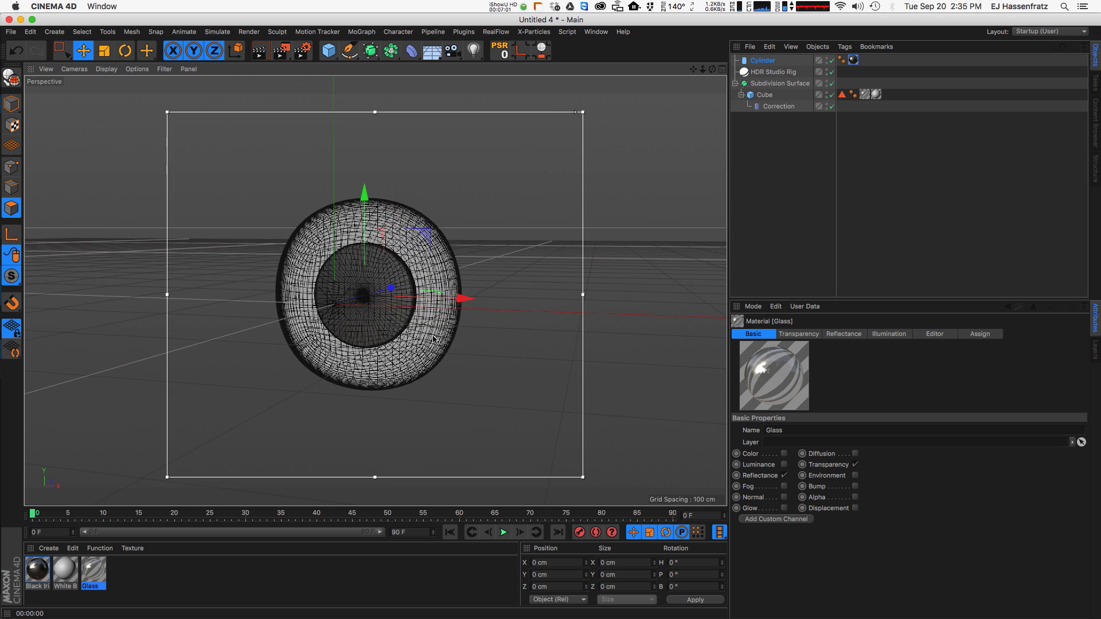
pyautogui.click(847, 228)
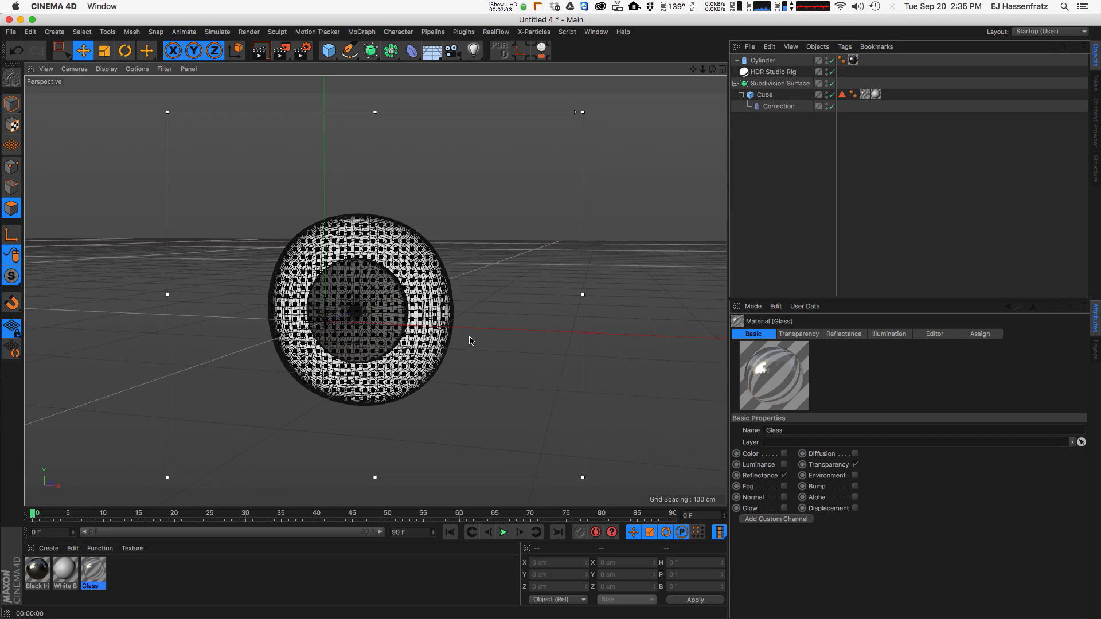
pyautogui.hotkey('alt', 'r')
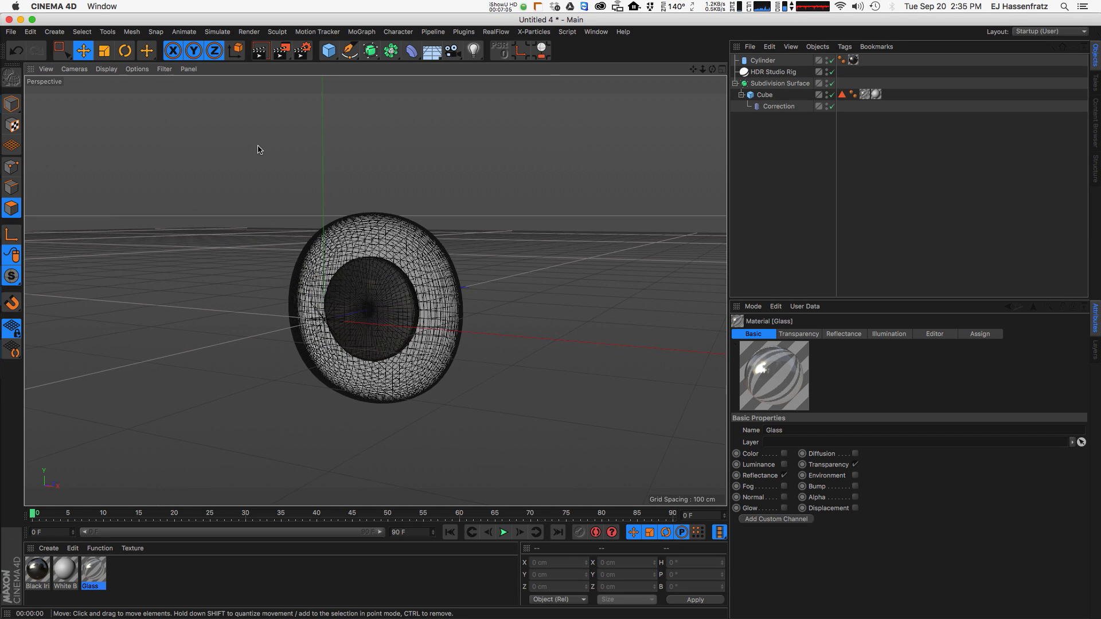
pyautogui.click(106, 68)
pyautogui.click(146, 83)
pyautogui.moveTo(386, 310)
pyautogui.keyDown('alt'); pyautogui.mouseDown()
pyautogui.moveTo(434, 310)
pyautogui.moveTo(295, 315)
pyautogui.moveTo(444, 300)
pyautogui.moveTo(401, 313)
pyautogui.mouseUp(); pyautogui.keyUp('alt')
pyautogui.click(106, 68)
pyautogui.click(435, 154)
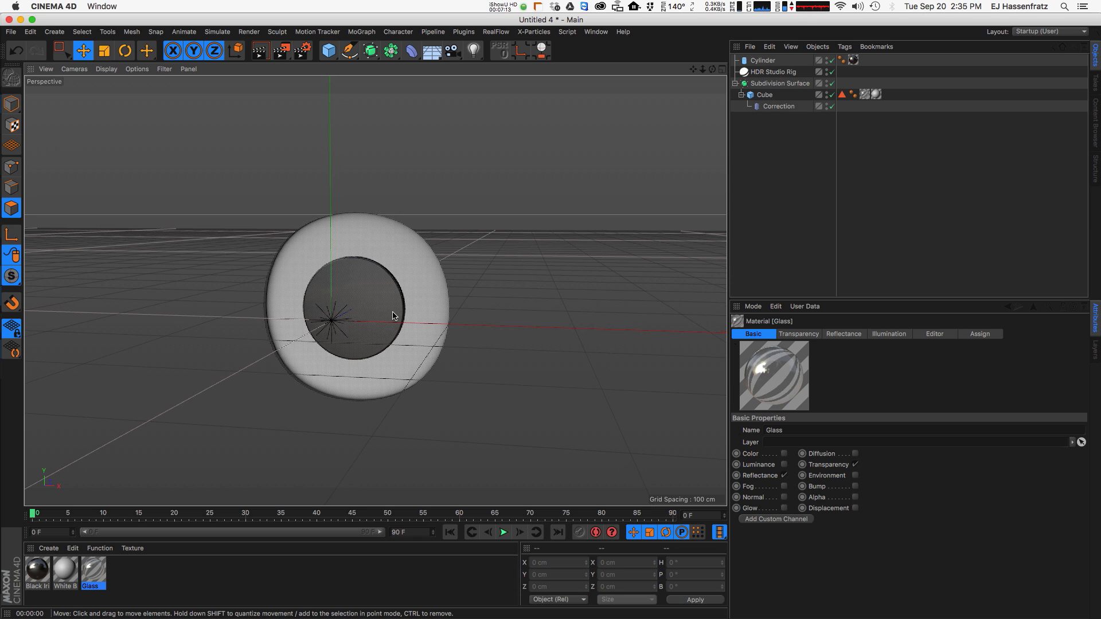
# Step: Place the cylinder below the HDR Studio Rig in the object list and rename the Subdivision Surface to Glass SS
pyautogui.moveTo(767, 61); pyautogui.dragTo(758, 79)
pyautogui.click(781, 84)
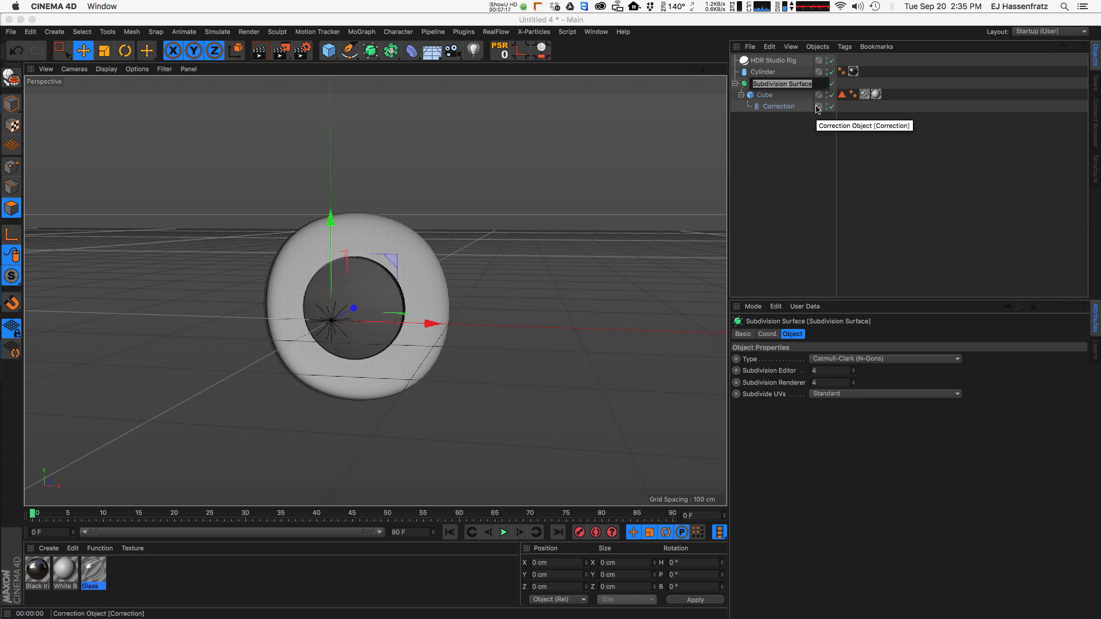
pyautogui.write('Gla')
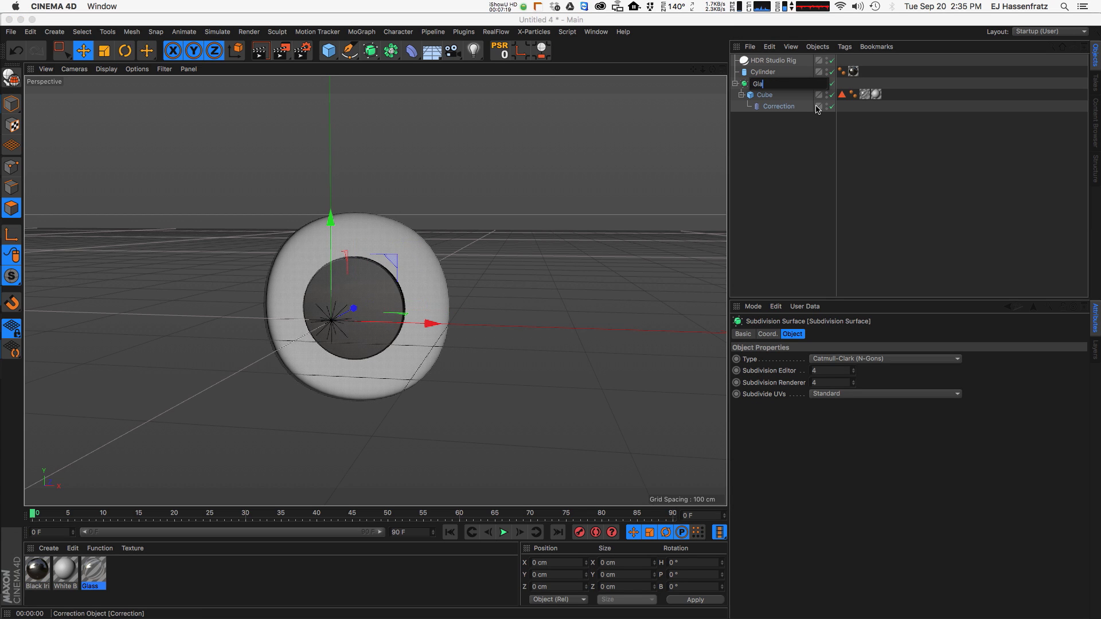
pyautogui.press('Return')
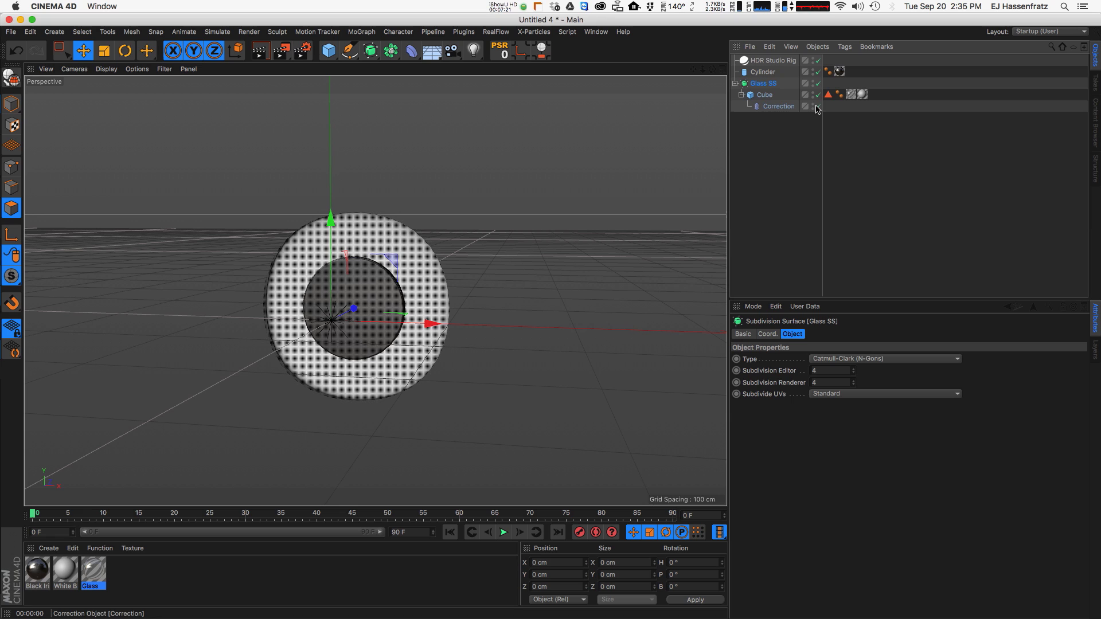
# Step: Rename the cube inside Glass SS to Glass and clear the selection
pyautogui.doubleClick(769, 95)
pyautogui.write('Glass')
pyautogui.press('Return')
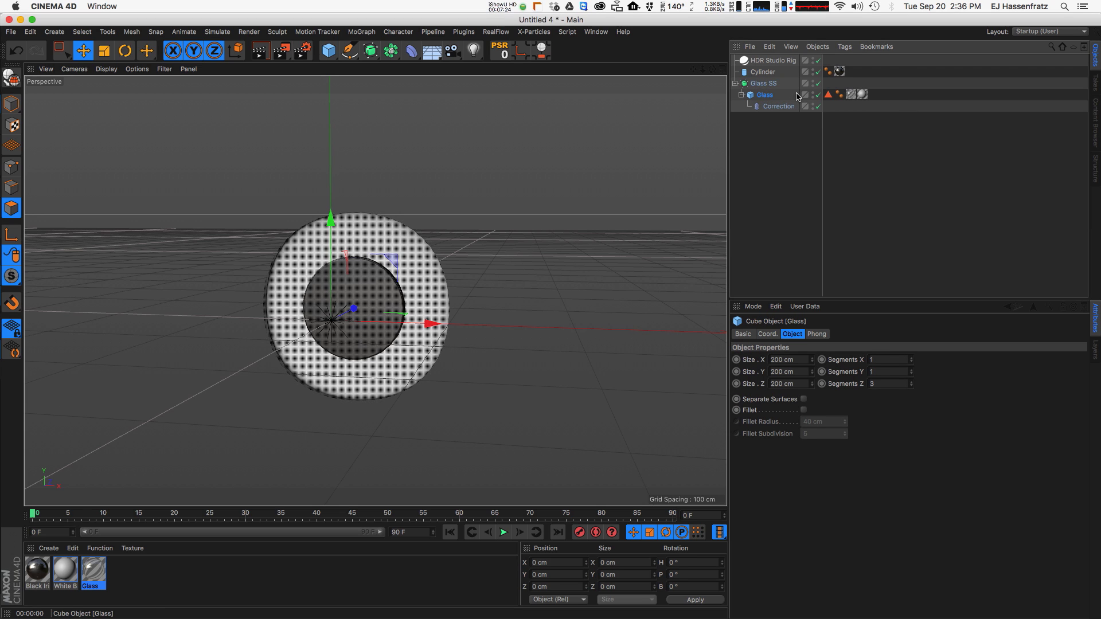
pyautogui.click(763, 230)
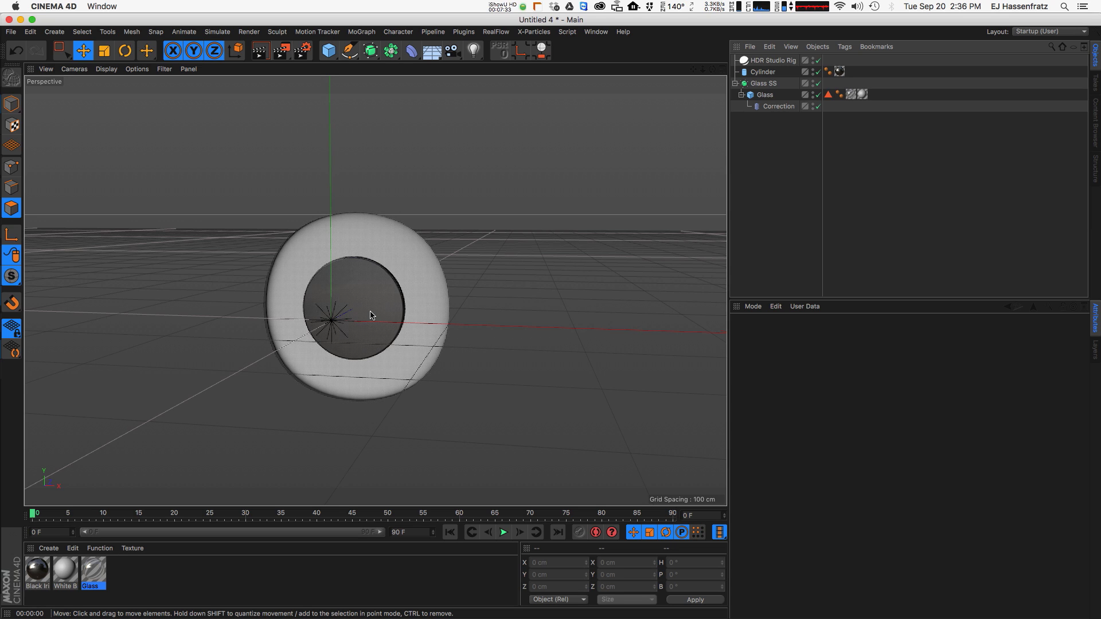
# Step: Rename the cylinder to Iris
pyautogui.click(762, 71)
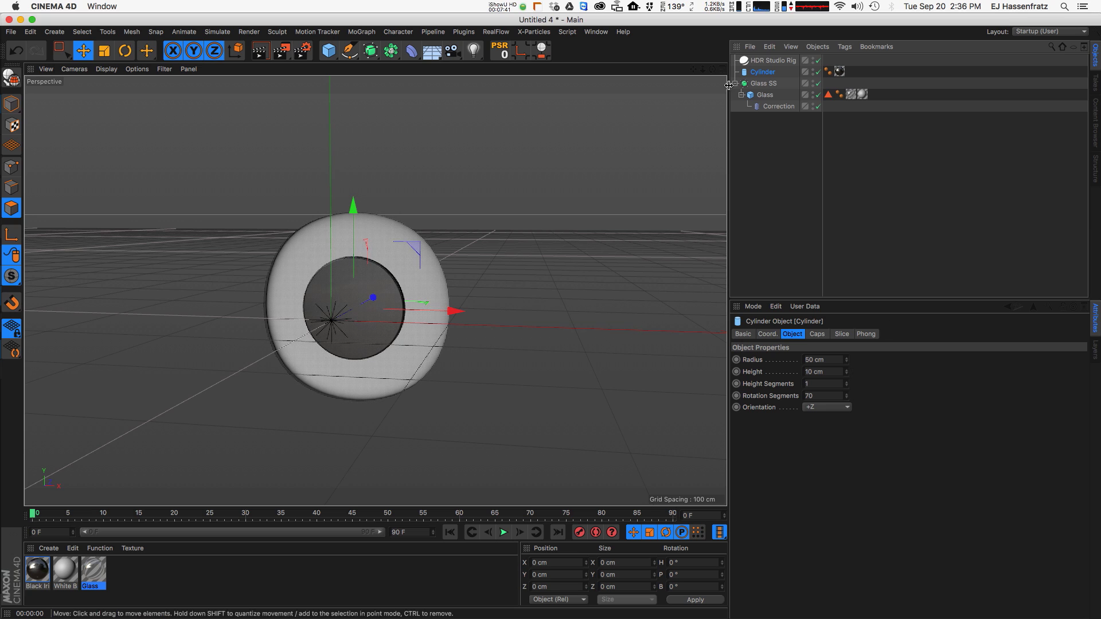
pyautogui.doubleClick(771, 72)
pyautogui.write('hris')
pyautogui.press('Return')
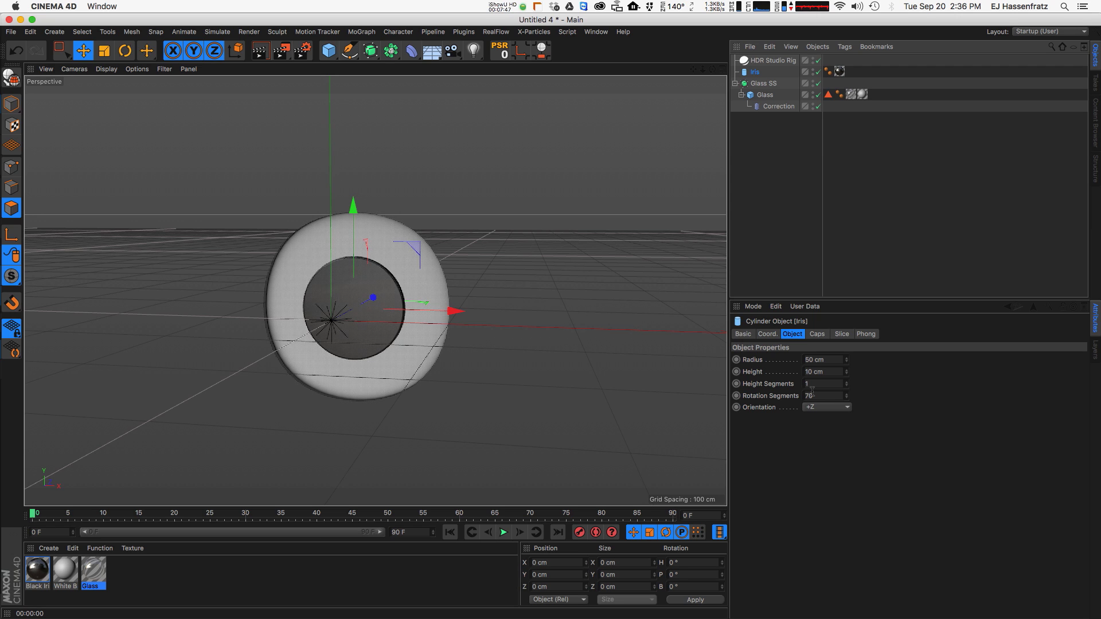
# Step: Try lowering the Iris cylinder's rotation segments to 13, and undo the change
pyautogui.moveTo(846, 395); pyautogui.dragTo(843, 441)
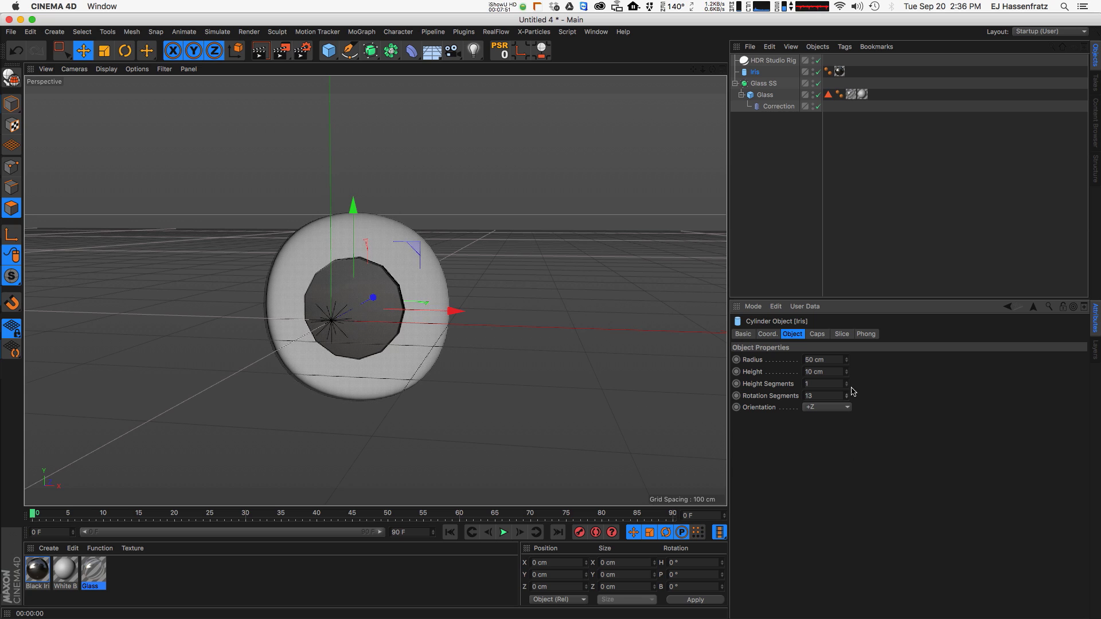
pyautogui.press('super+z')
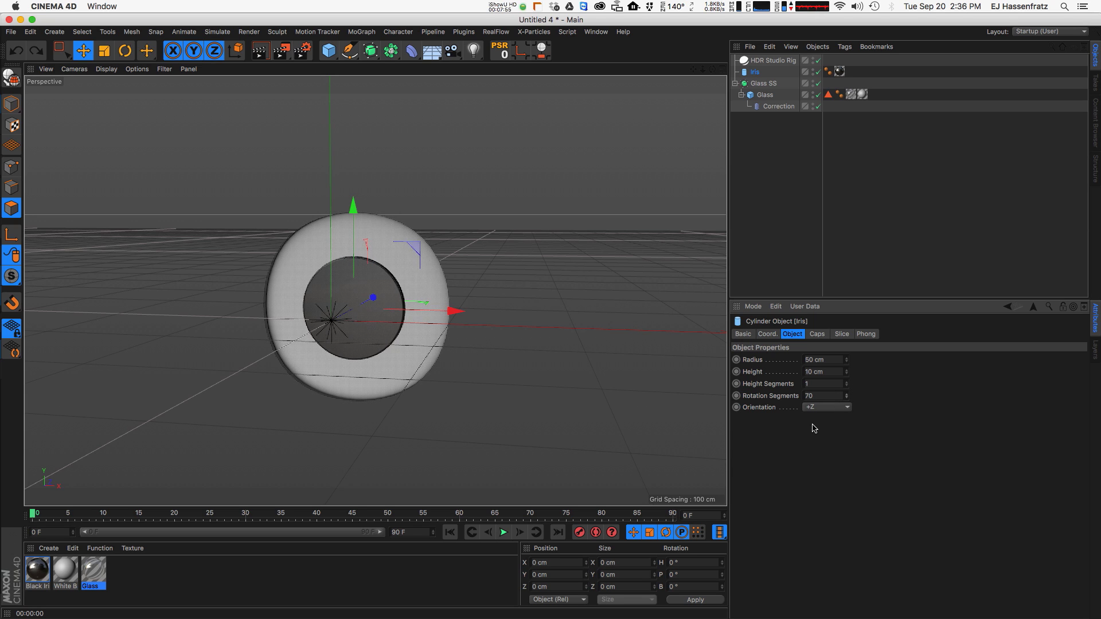
# Step: Duplicate the Iris cylinder by copying and pasting it
pyautogui.click(755, 71)
pyautogui.press('super+c')
pyautogui.press('super+v')
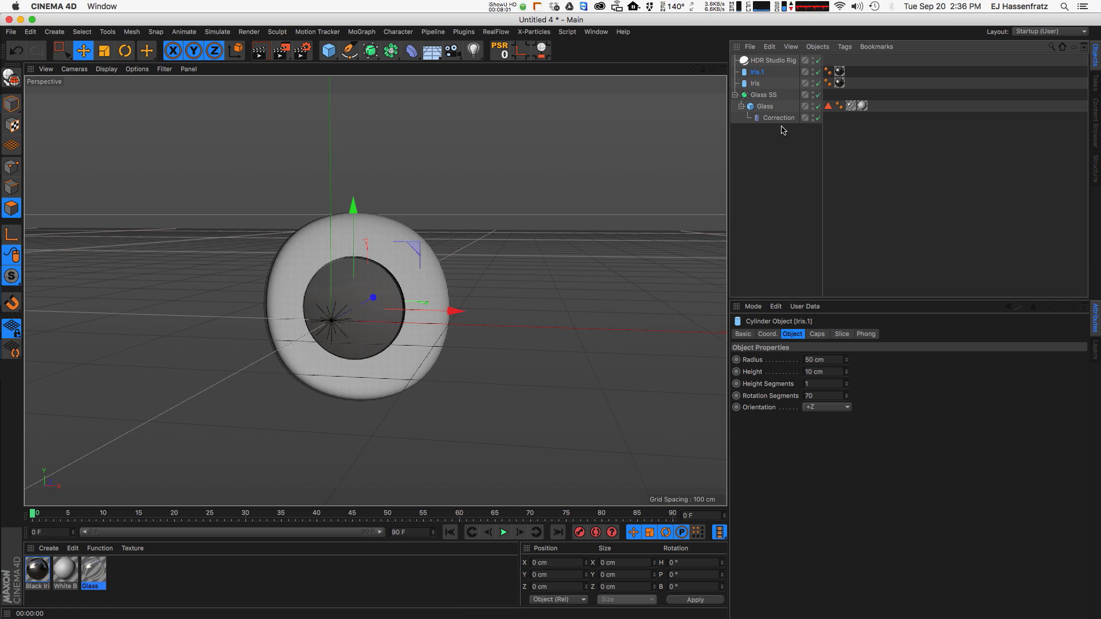
# Step: Set the duplicated iris cylinder's rotation segments to 14 and its radius to 48 cm
pyautogui.click(756, 83)
pyautogui.press('Up')
pyautogui.moveTo(847, 397); pyautogui.dragTo(852, 447)
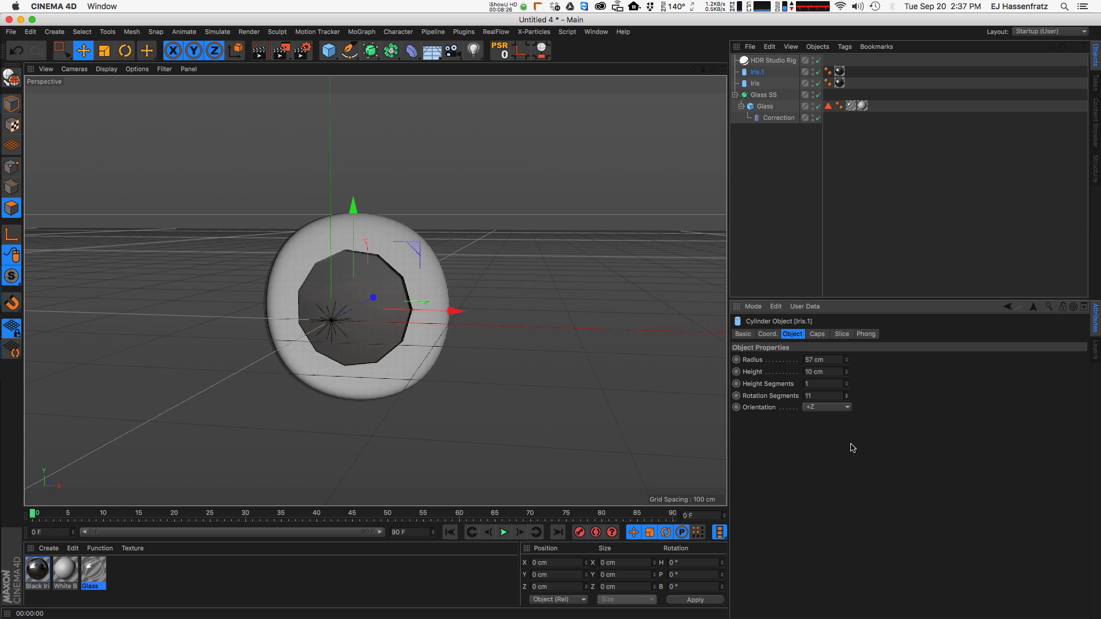
pyautogui.click(846, 395)
pyautogui.click(846, 395)
pyautogui.click(847, 394)
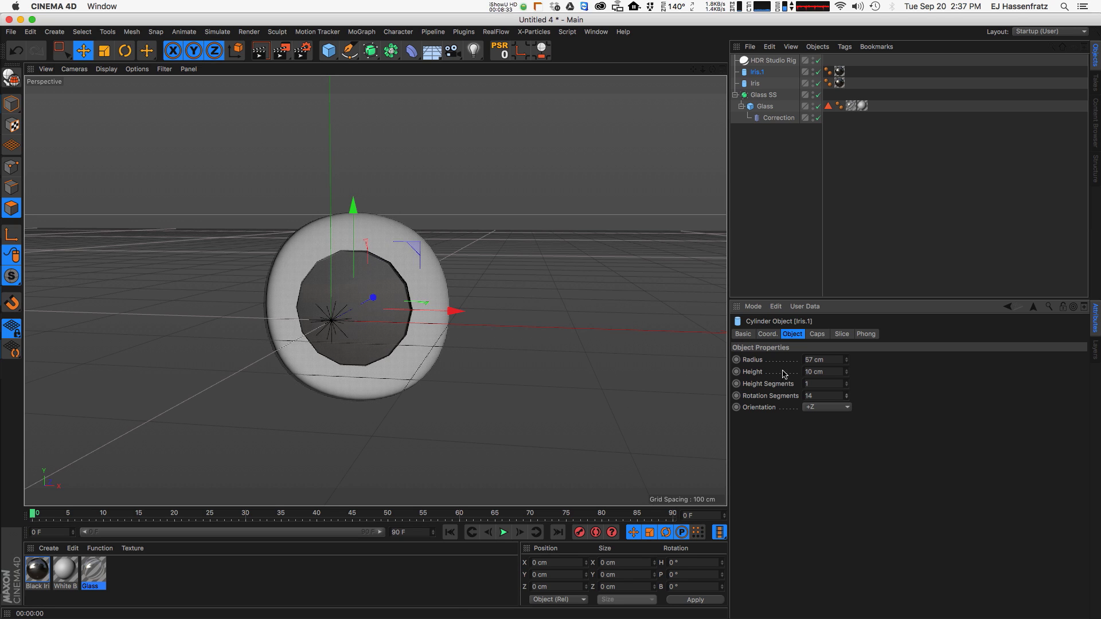
pyautogui.moveTo(846, 364)
pyautogui.mouseDown()
pyautogui.moveTo(849, 377)
pyautogui.moveTo(850, 351)
pyautogui.mouseUp()
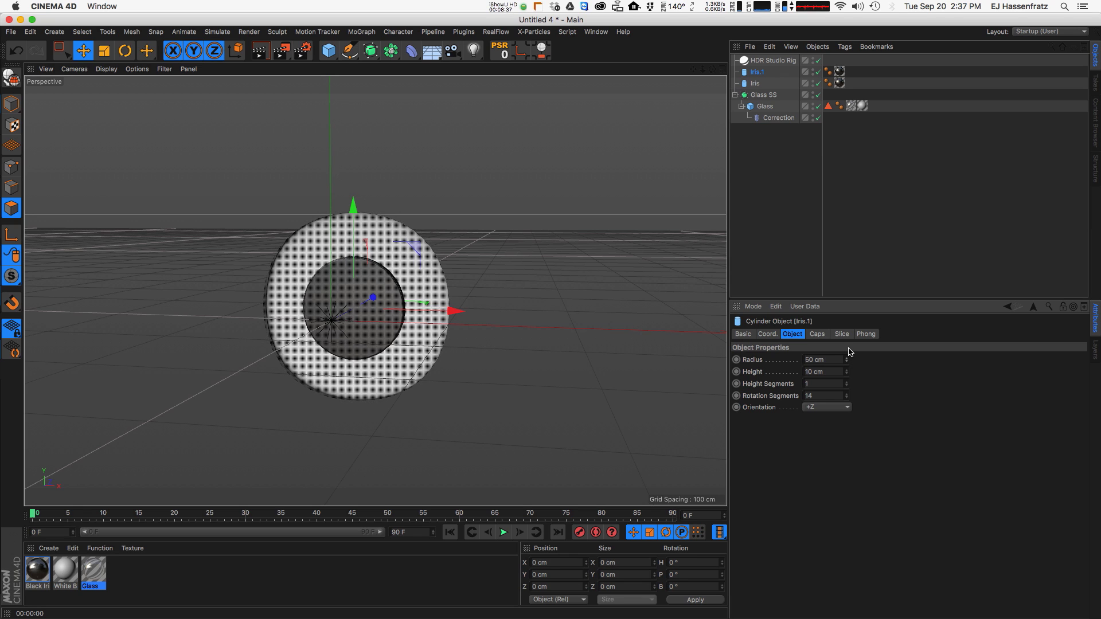
pyautogui.moveTo(842, 360); pyautogui.dragTo(849, 360)
# Step: Toggle the original Iris cylinder off and on to compare its outline with the low-segment copy
pyautogui.click(818, 85)
pyautogui.click(818, 84)
pyautogui.click(818, 84)
pyautogui.click(815, 84)
pyautogui.click(815, 85)
pyautogui.click(815, 85)
pyautogui.click(817, 86)
pyautogui.click(817, 85)
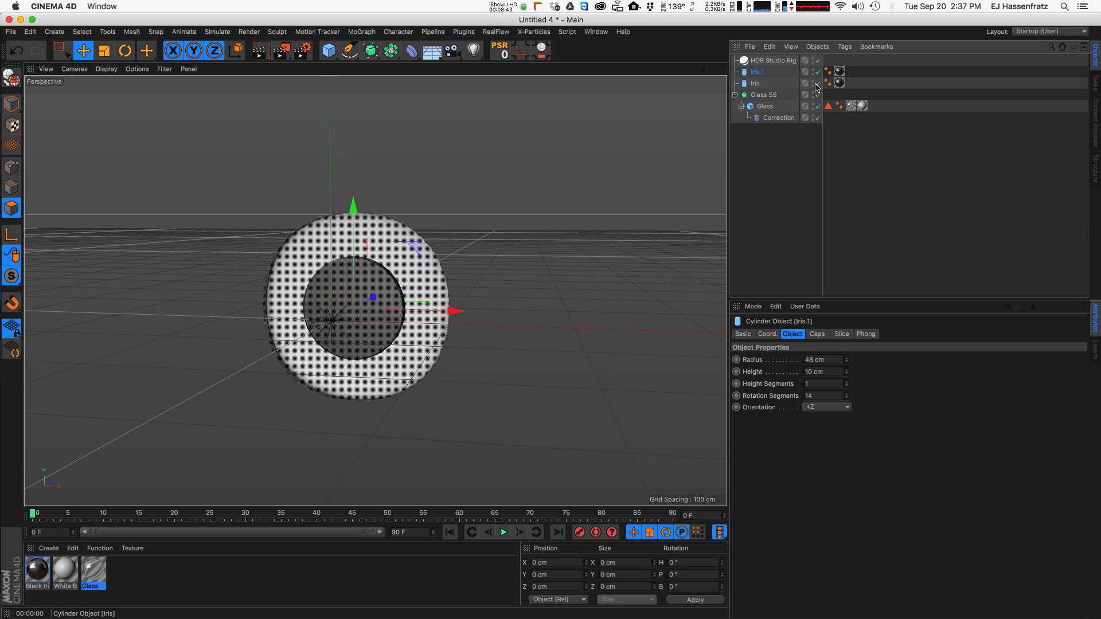
pyautogui.click(818, 86)
pyautogui.click(818, 86)
# Step: Rename the duplicated 14-segment cylinder to Low Poly Iris
pyautogui.doubleClick(758, 77)
pyautogui.write('I')
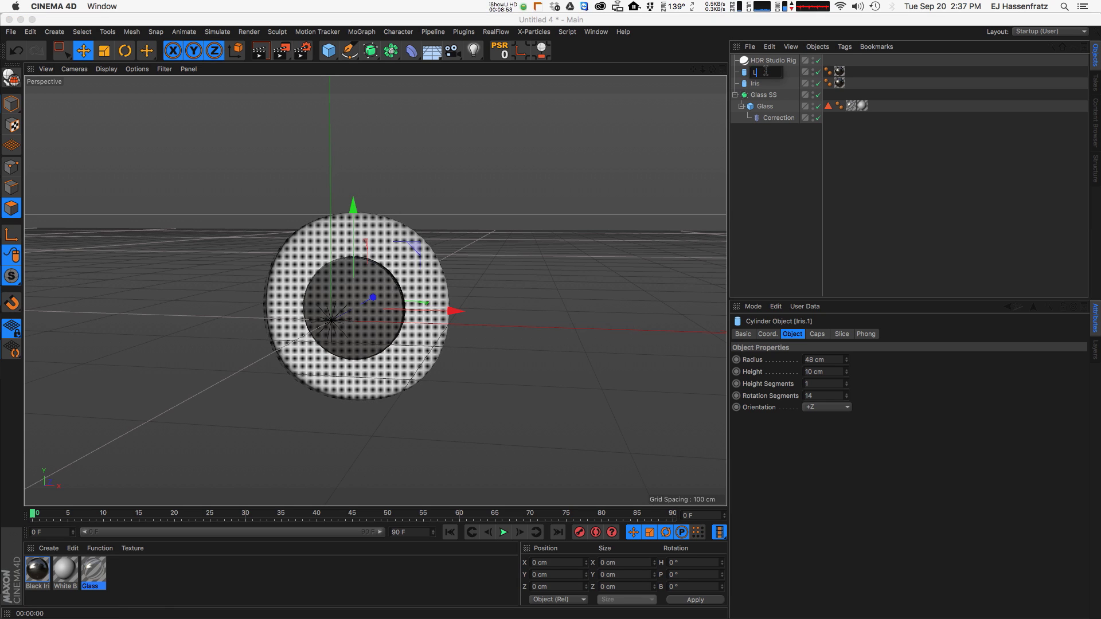
pyautogui.write('ow Poly Iris')
pyautogui.press('Return')
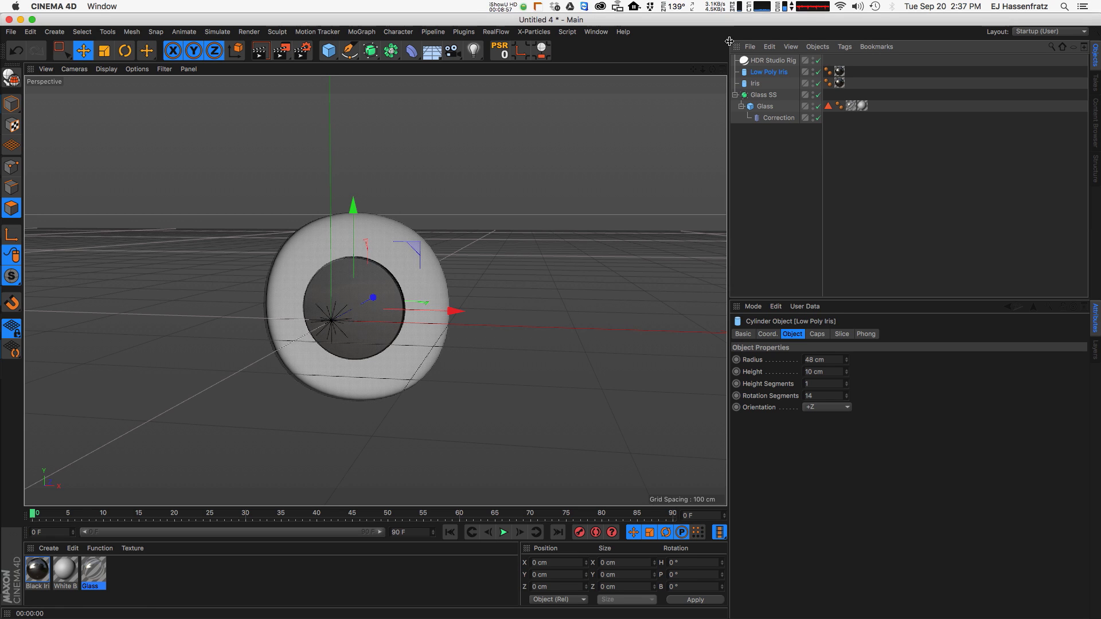
# Step: Make the original Iris a child of Low Poly Iris and rename it High Poly Iris
pyautogui.moveTo(757, 84)
pyautogui.mouseDown()
pyautogui.moveTo(766, 89)
pyautogui.moveTo(766, 74)
pyautogui.mouseUp()
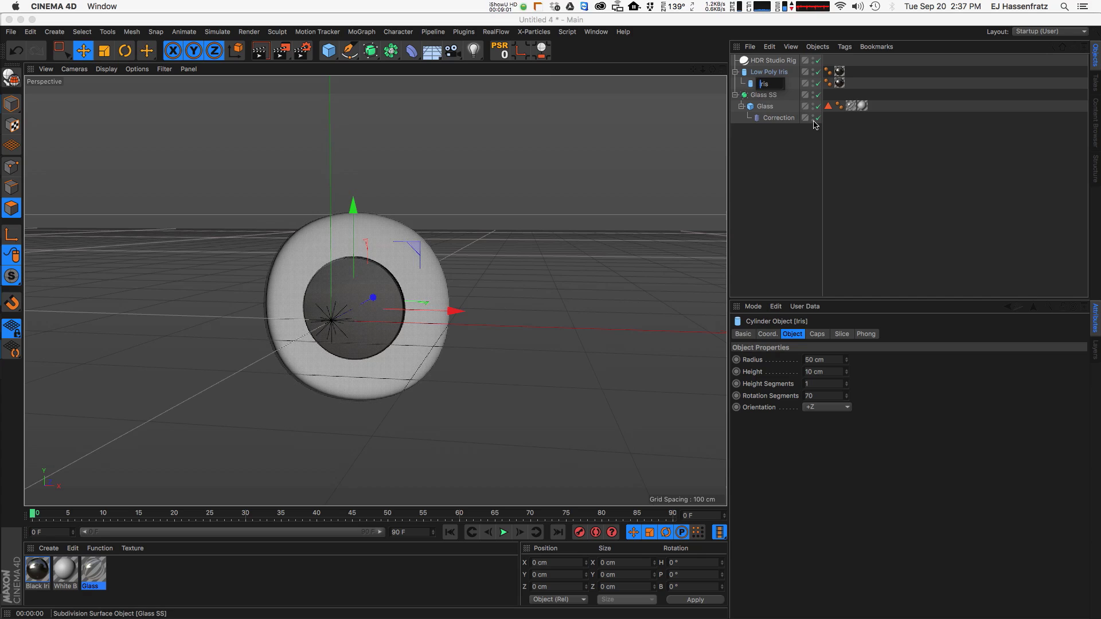
pyautogui.write('High Poly')
pyautogui.press('Return')
# Step: Hide Low Poly Iris in the editor and renderer, and force its High Poly Iris child to stay visible
pyautogui.click(760, 73)
pyautogui.click(813, 70)
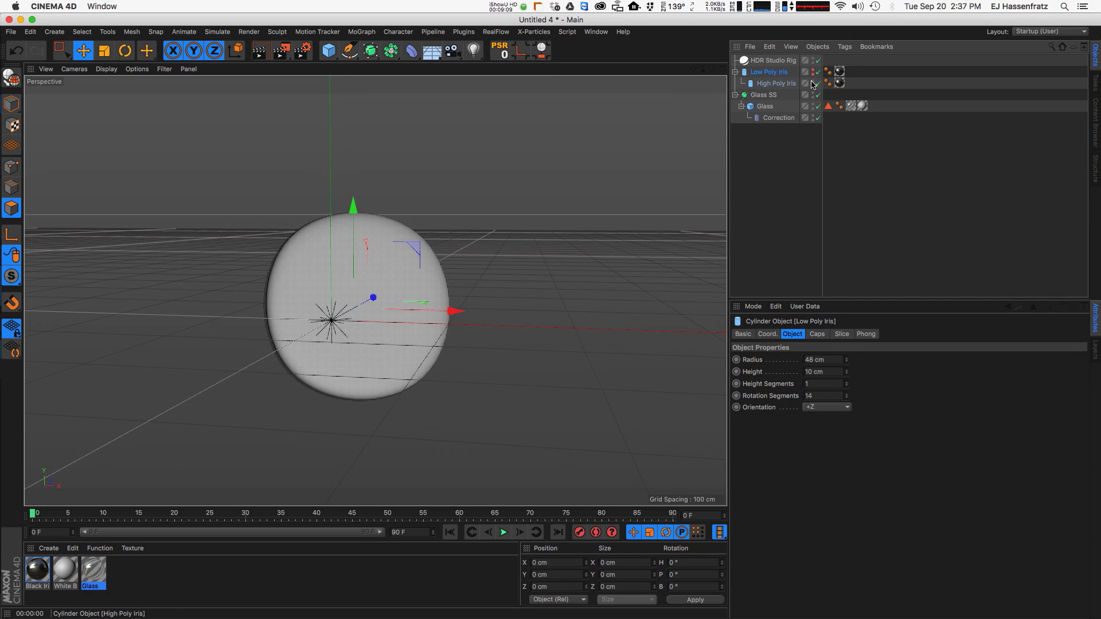
pyautogui.click(813, 82)
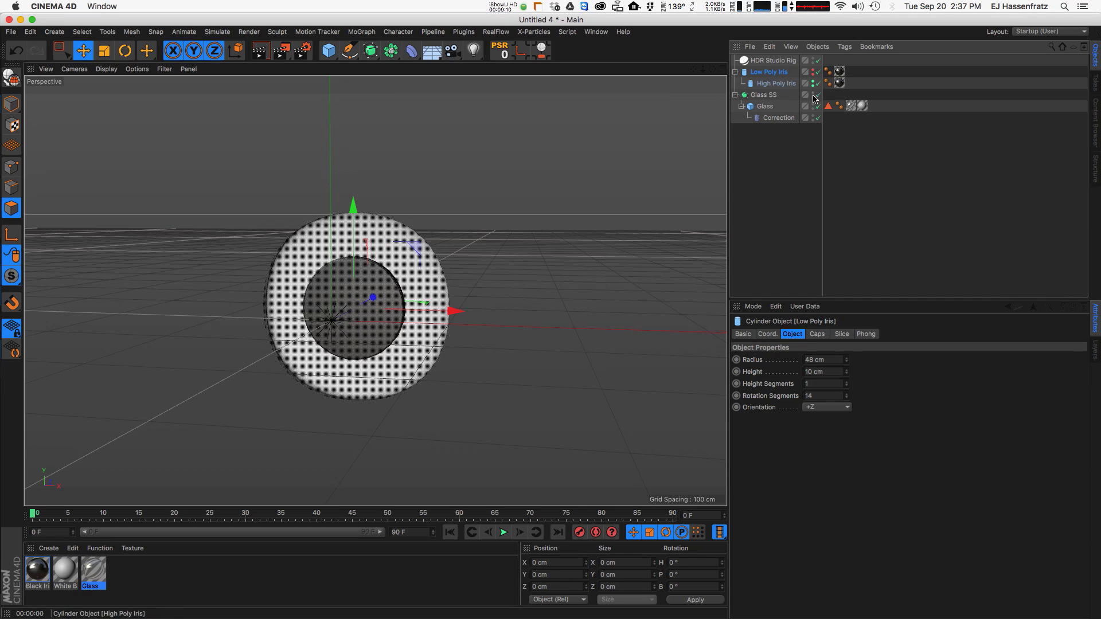
# Step: Add a Rigid Body simulation tag to Low Poly Iris and bring up the tag's collision settings
pyautogui.rightClick(775, 75)
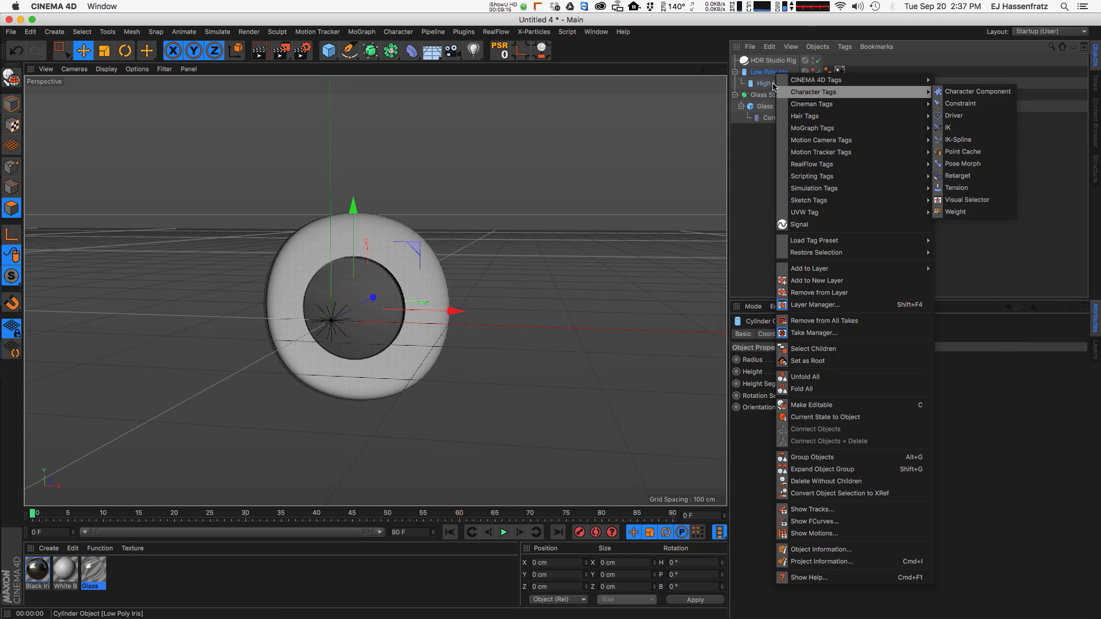
pyautogui.moveTo(841, 187)
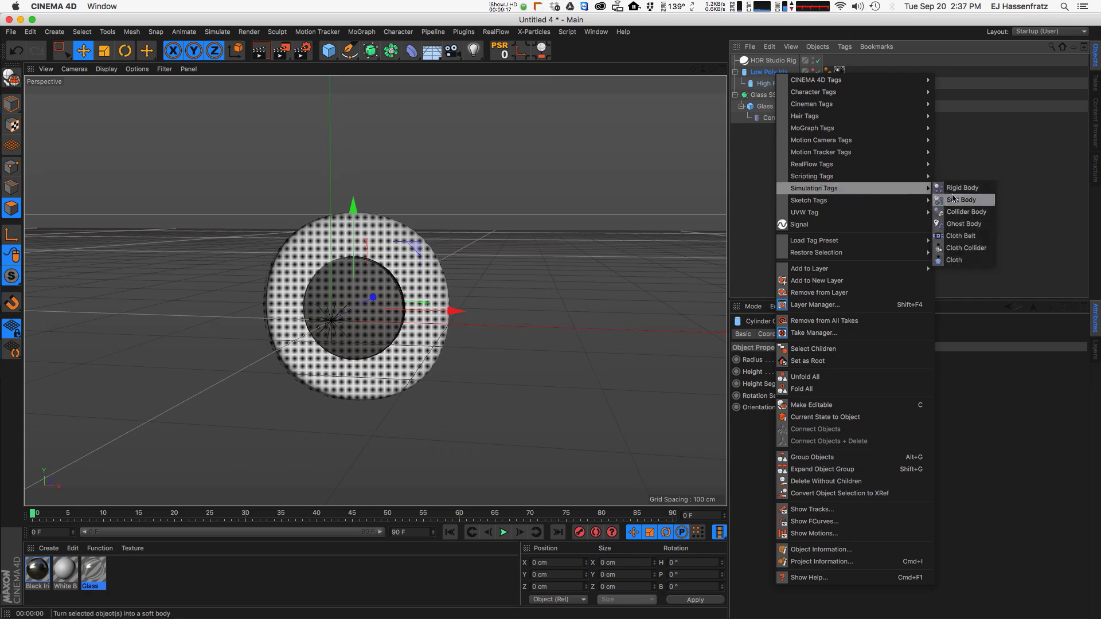
pyautogui.click(963, 189)
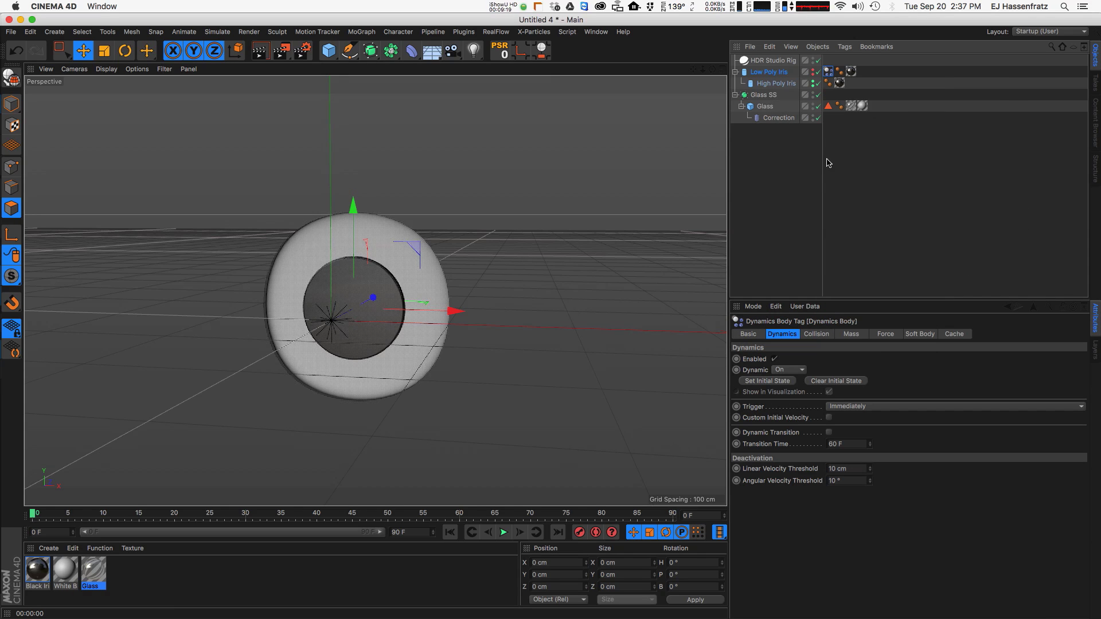
pyautogui.click(816, 333)
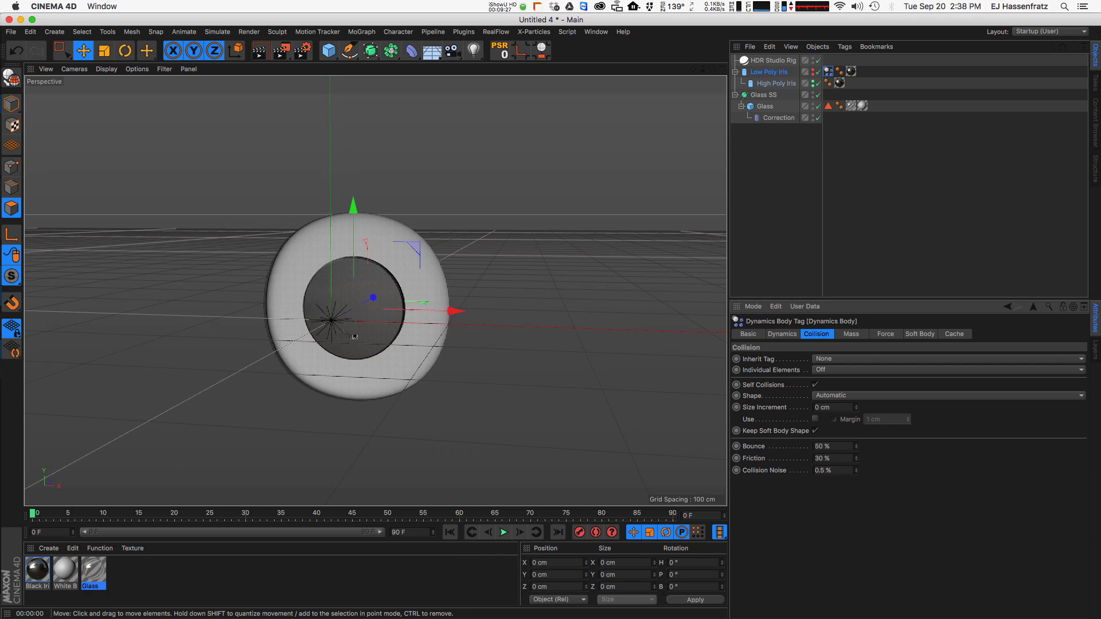
# Step: Render the perspective view to preview the eye from a slight angle
pyautogui.keyDown('alt'); pyautogui.moveTo(353, 338); pyautogui.dragTo(304, 330); pyautogui.keyUp('alt')
pyautogui.keyDown('alt'); pyautogui.moveTo(372, 338); pyautogui.dragTo(404, 335); pyautogui.keyUp('alt')
pyautogui.press('super+r')
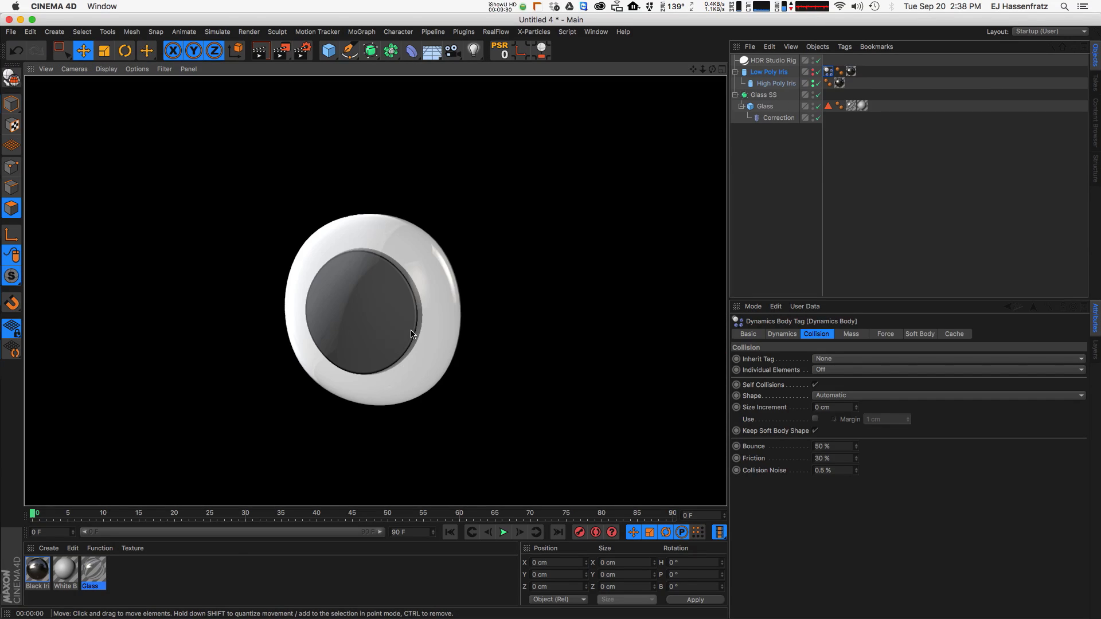
# Step: Add a Cloth Surface generator around the Glass cube, nested inside Glass SS
pyautogui.click(764, 106)
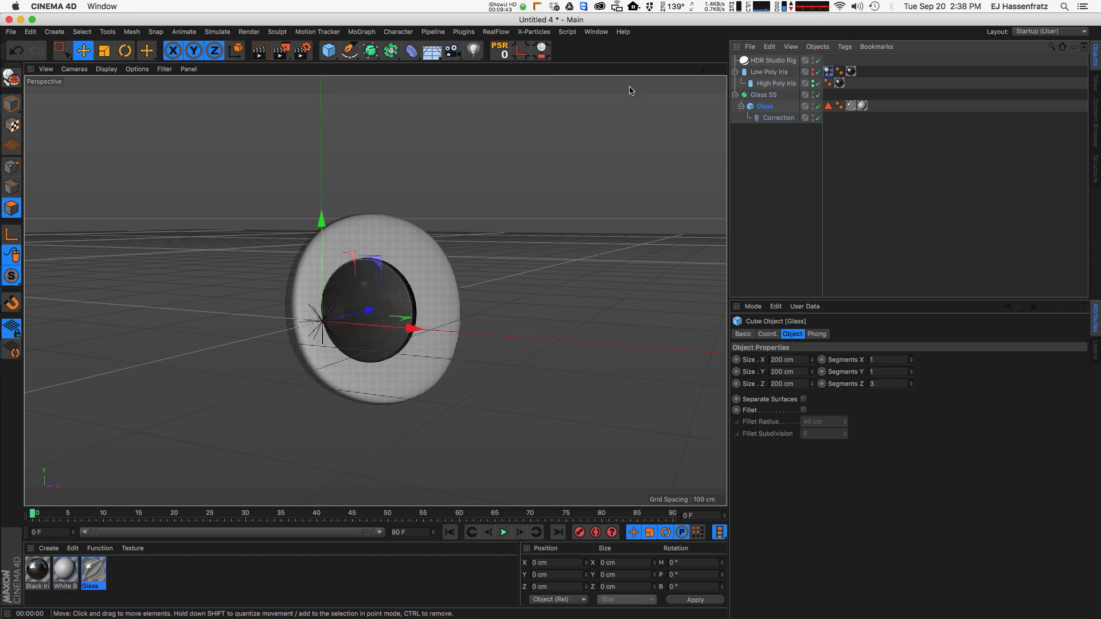
pyautogui.click(241, 32)
pyautogui.moveTo(217, 32)
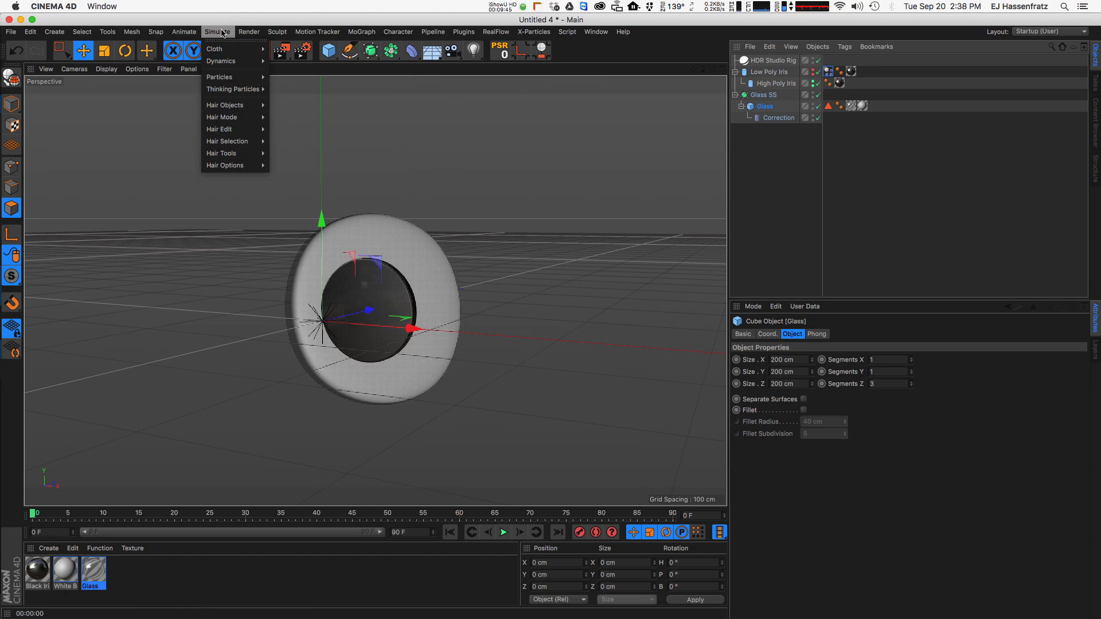
pyautogui.click(301, 52)
pyautogui.moveTo(769, 64); pyautogui.dragTo(780, 109)
pyautogui.click(776, 106)
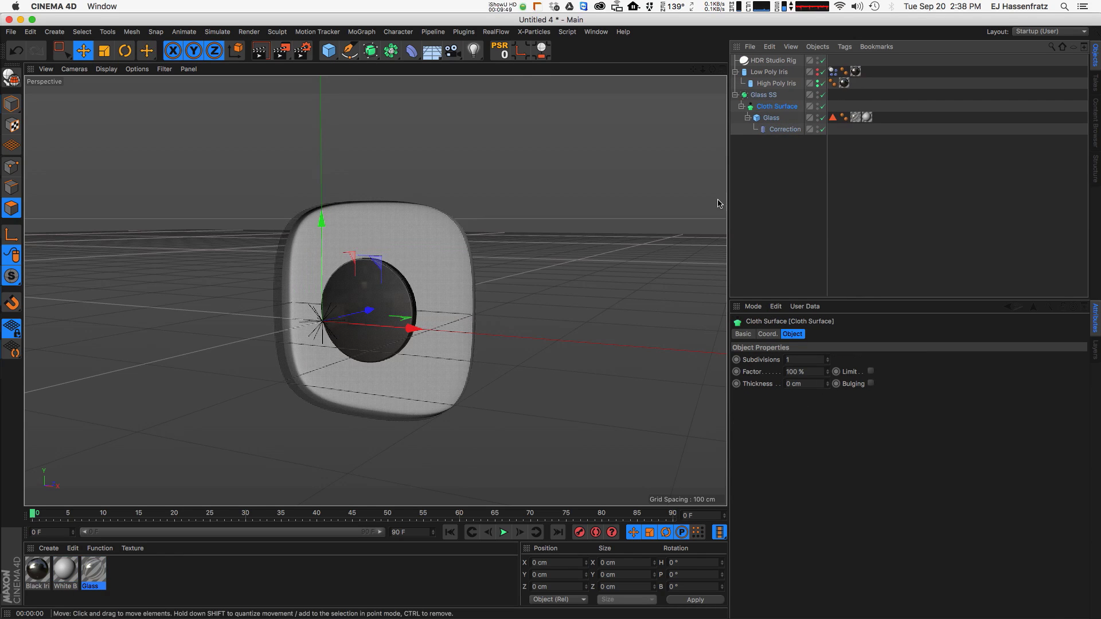
# Step: Set the Cloth Surface to 0 subdivisions and 1 cm thickness, and render the perspective view
pyautogui.click(827, 362)
pyautogui.click(827, 381)
pyautogui.press('super+r')
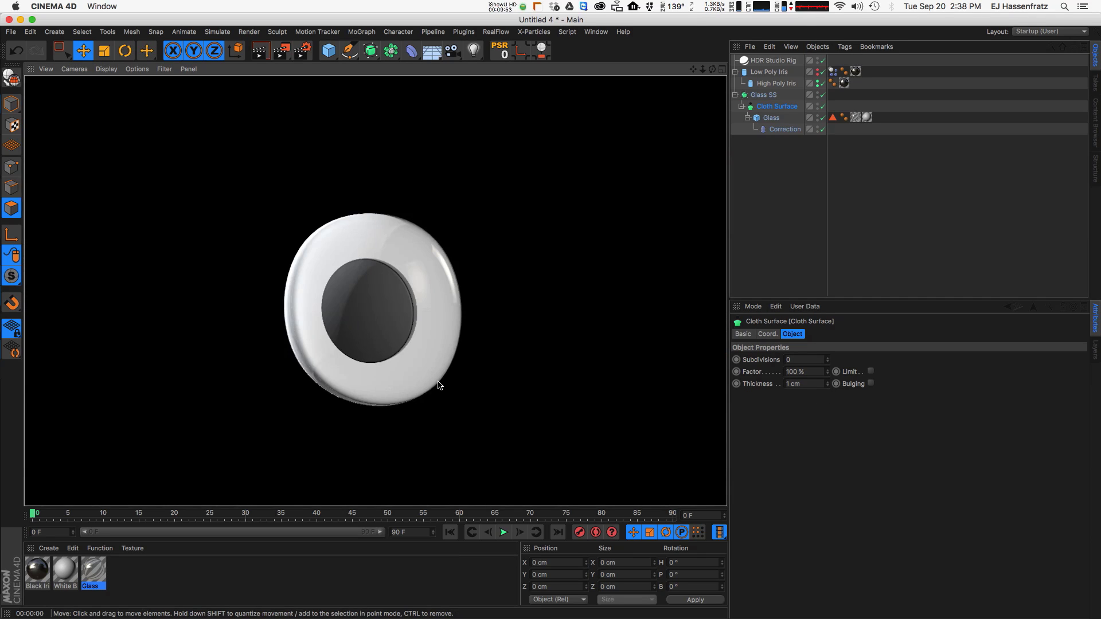
# Step: Compare the glass with the Cloth Surface disabled and enabled in an interactive render region
pyautogui.hotkey('alt', 'r')
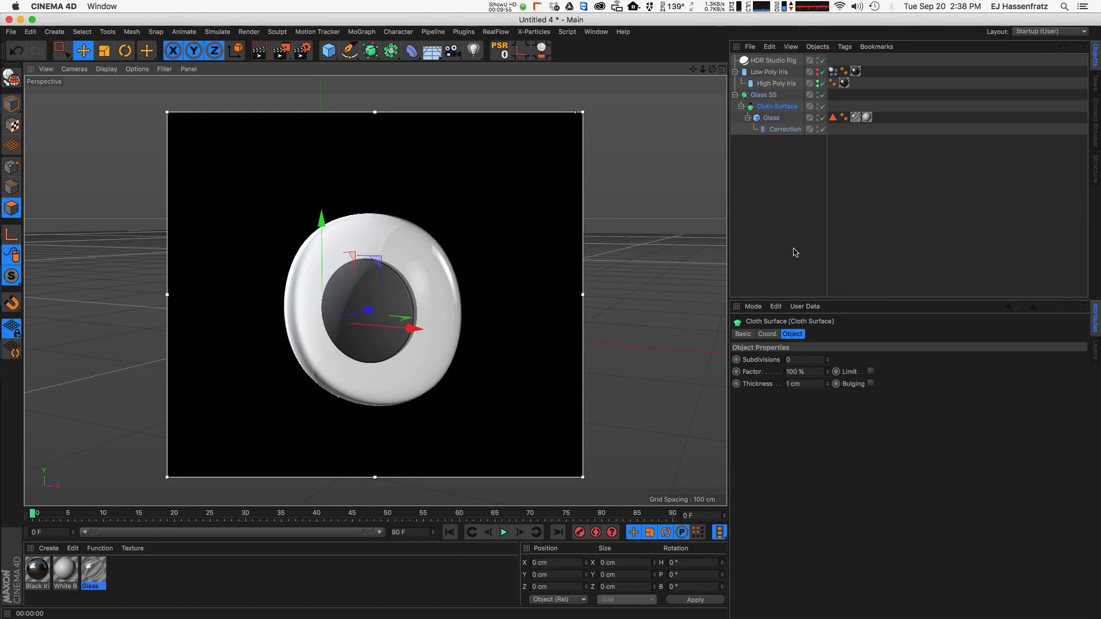
pyautogui.click(791, 248)
pyautogui.click(823, 107)
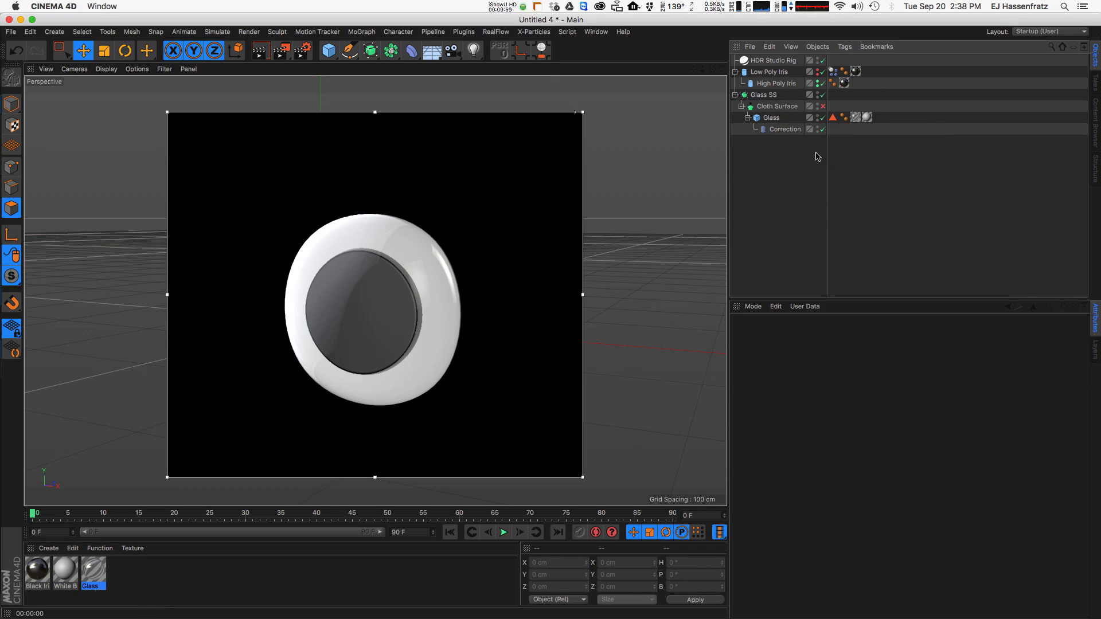
pyautogui.click(822, 106)
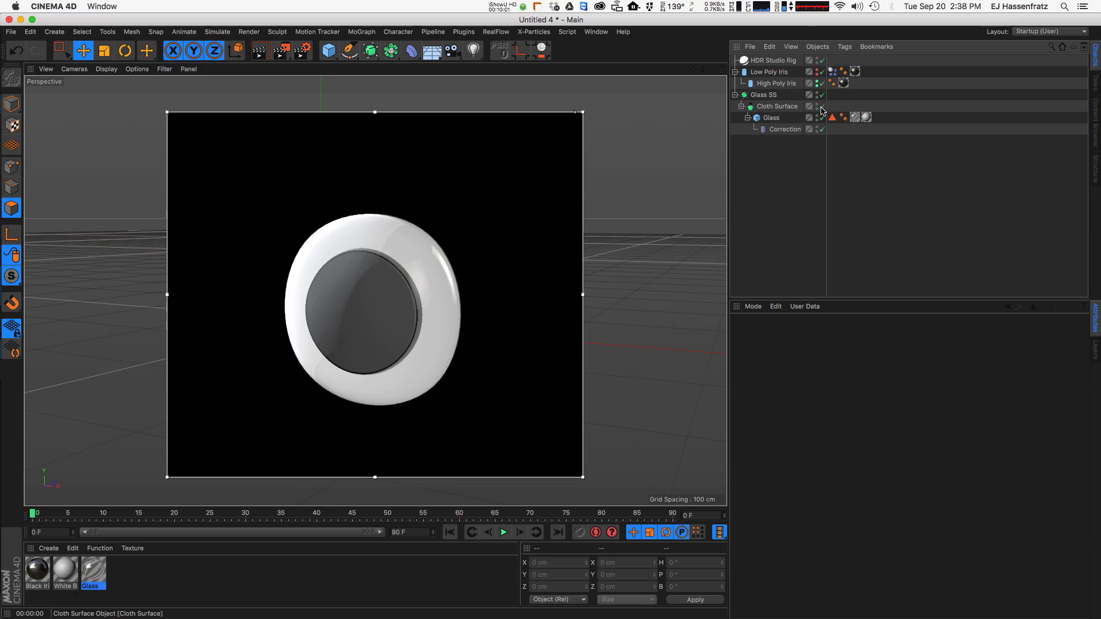
pyautogui.click(822, 107)
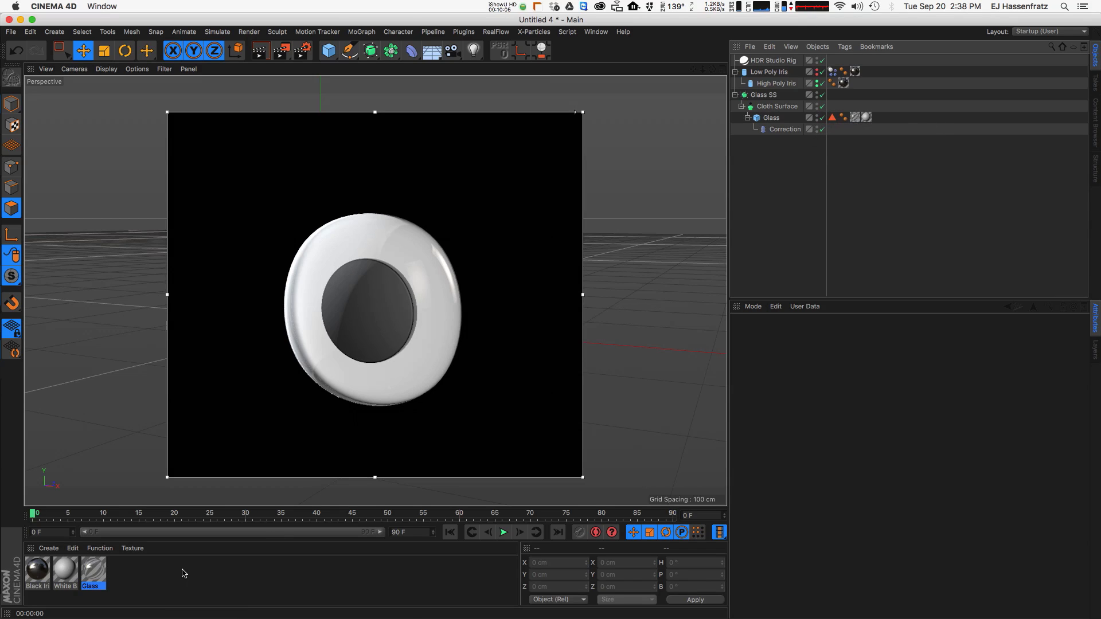
pyautogui.keyDown('alt'); pyautogui.moveTo(381, 351); pyautogui.dragTo(431, 349); pyautogui.keyUp('alt')
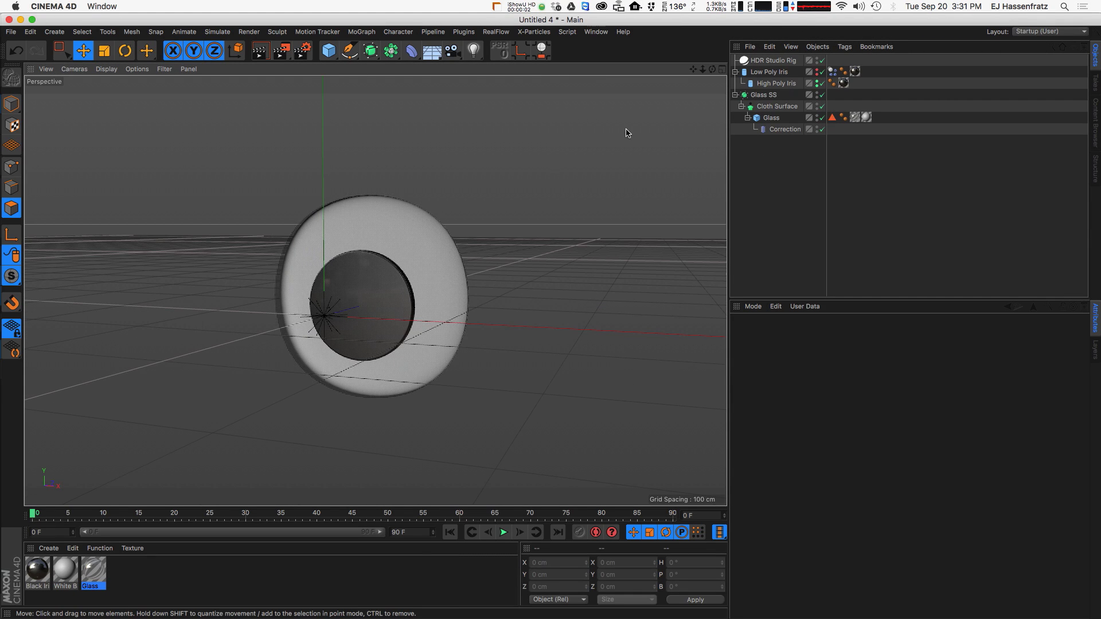
# Step: Play the dynamics simulation from the first frame to examine how the iris moves relative to the glass
pyautogui.click(831, 71)
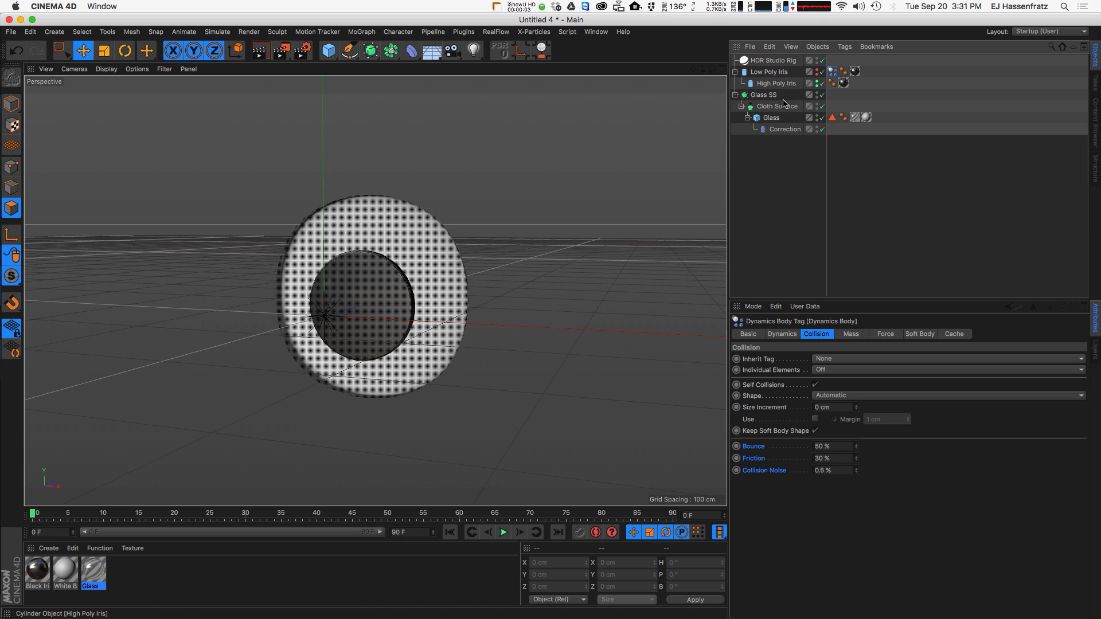
pyautogui.click(501, 533)
pyautogui.click(450, 533)
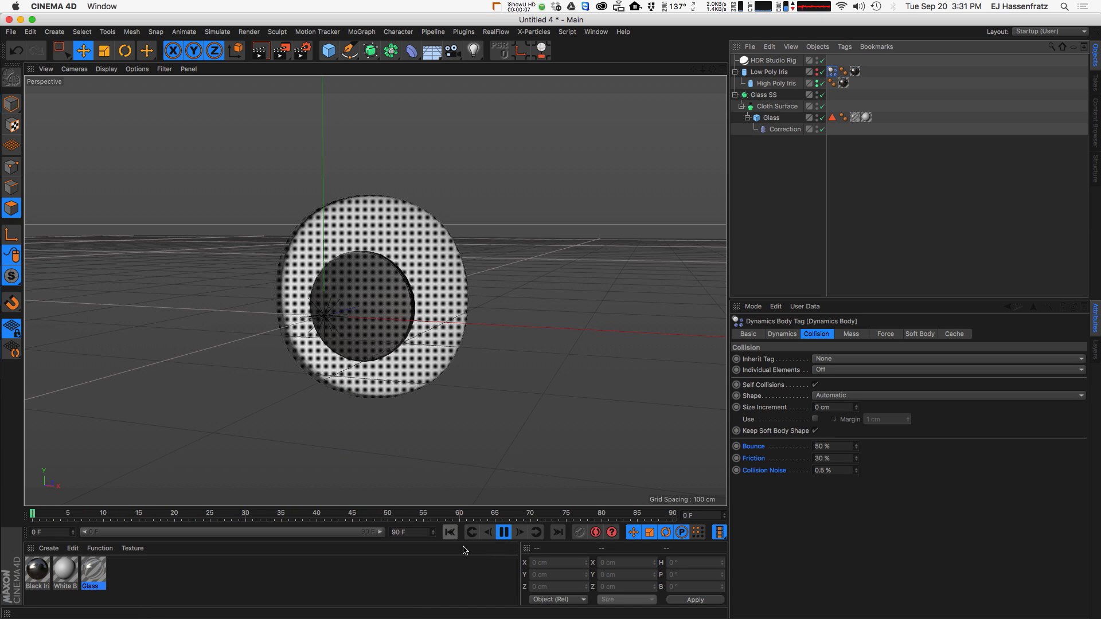
pyautogui.click(450, 533)
pyautogui.click(503, 533)
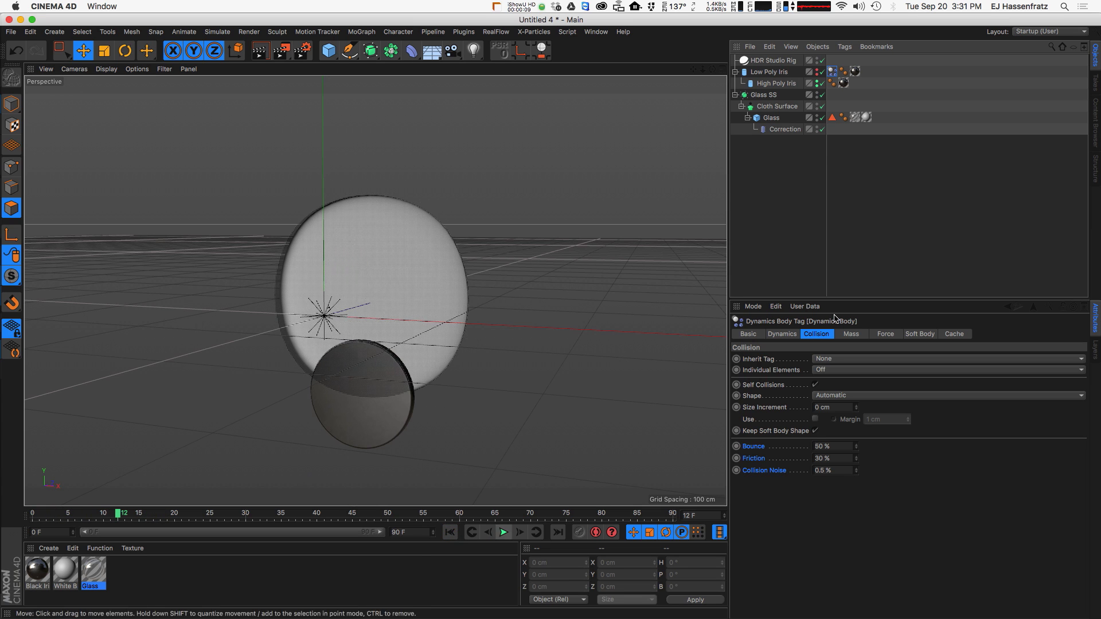
pyautogui.click(867, 258)
pyautogui.click(450, 532)
pyautogui.click(504, 533)
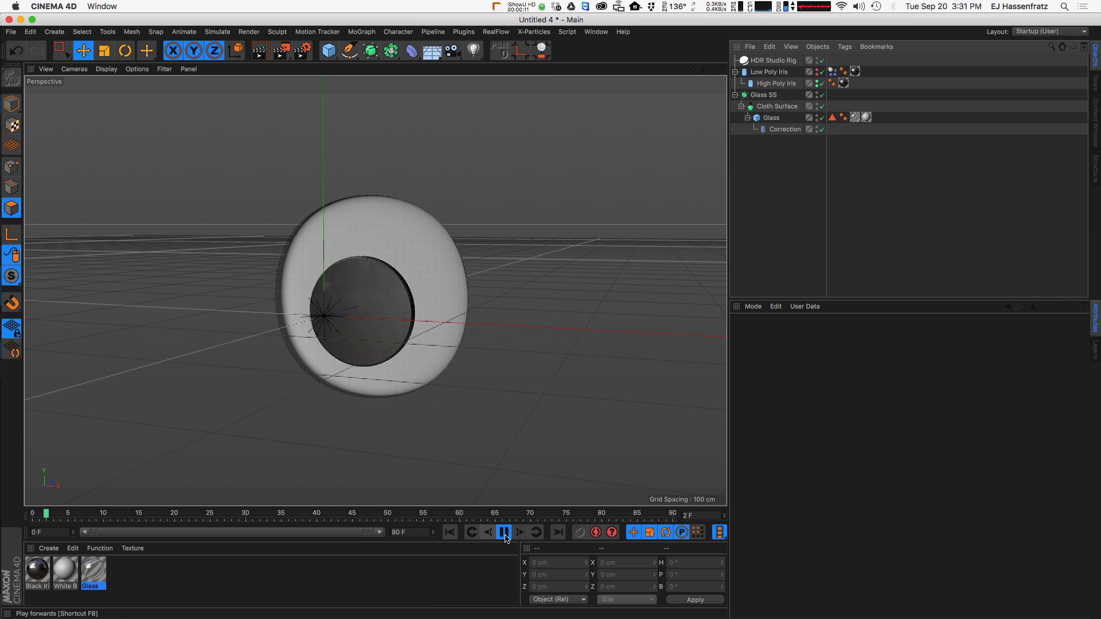
pyautogui.click(503, 532)
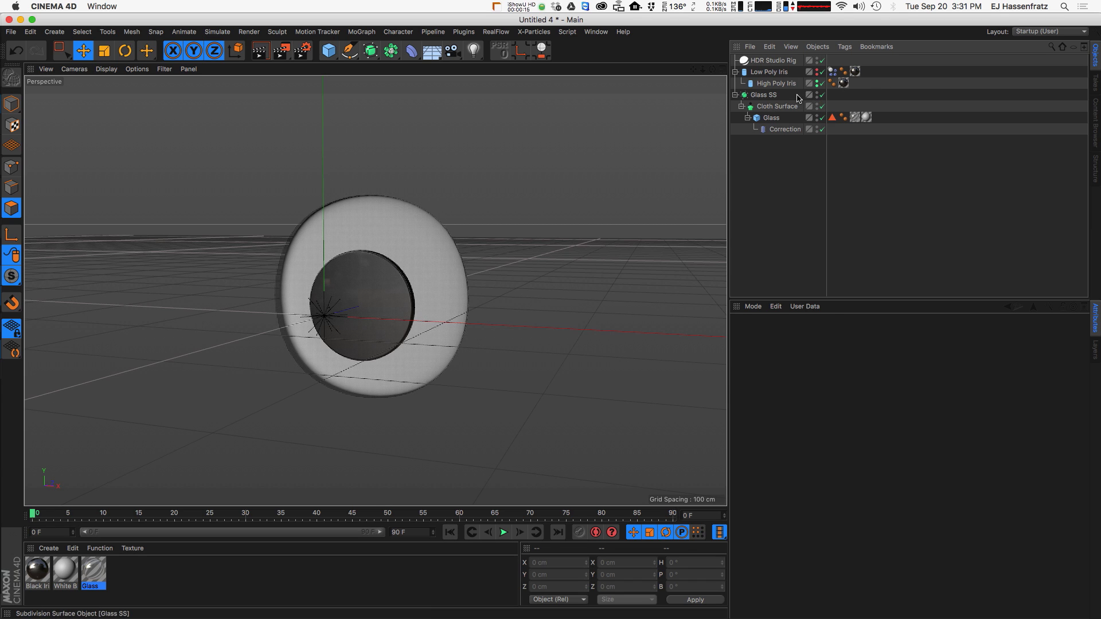
# Step: Switch Glass SS and its Cloth Surface off and back on to inspect the underlying Glass cube
pyautogui.click(459, 273)
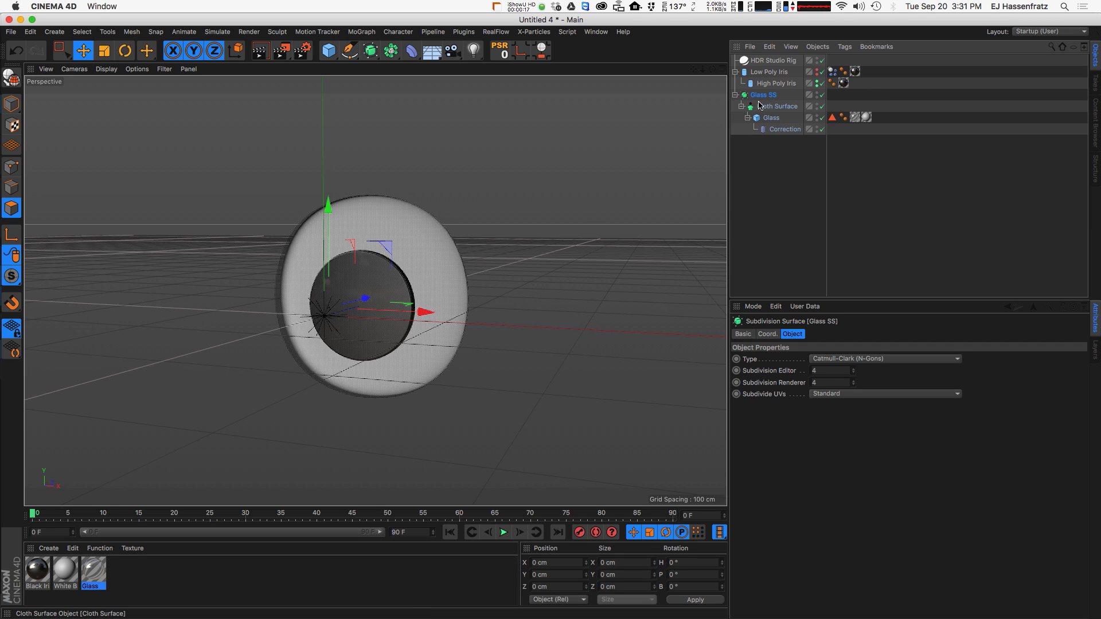
pyautogui.click(771, 117)
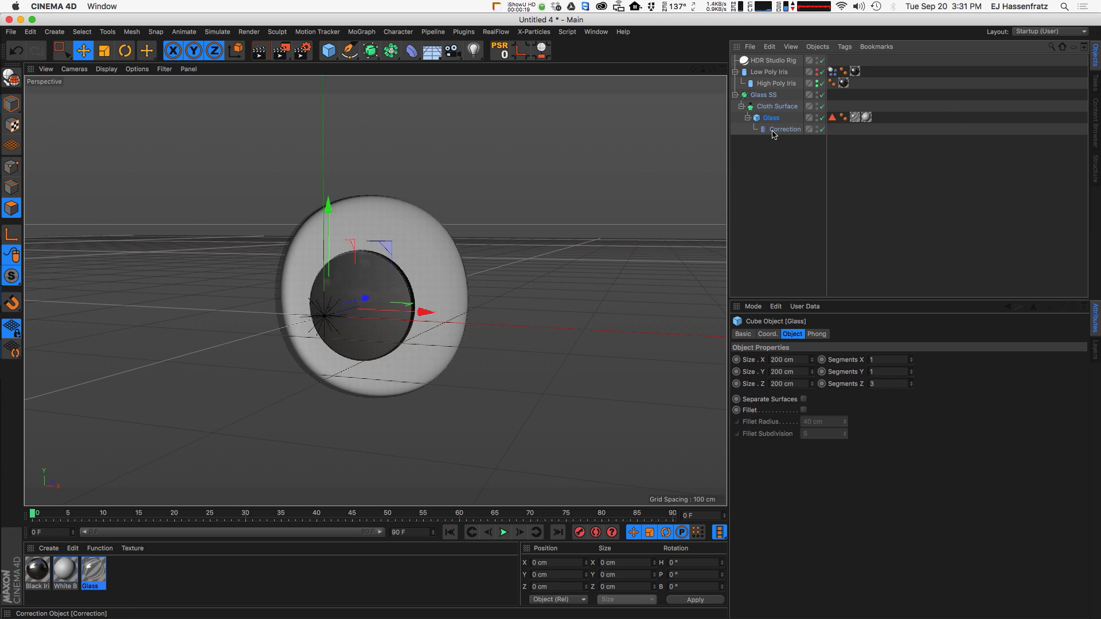
pyautogui.click(746, 97)
pyautogui.moveTo(821, 95); pyautogui.dragTo(822, 106)
pyautogui.click(771, 117)
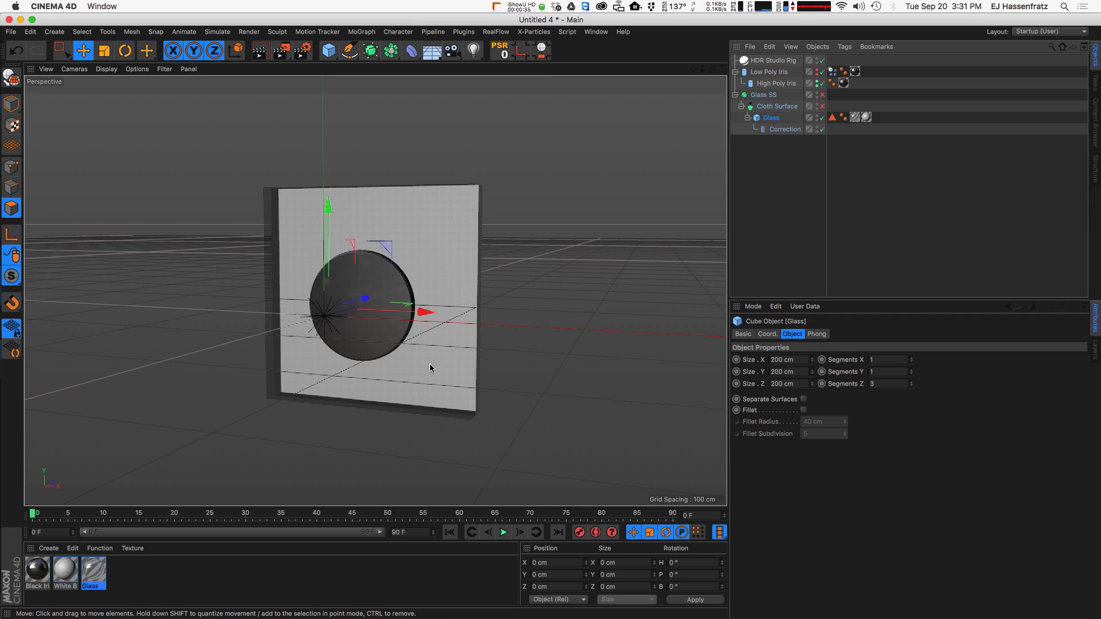
pyautogui.click(827, 96)
pyautogui.moveTo(822, 94); pyautogui.dragTo(822, 106)
# Step: Add a Collider Body simulation tag to the Glass SS object
pyautogui.click(763, 94)
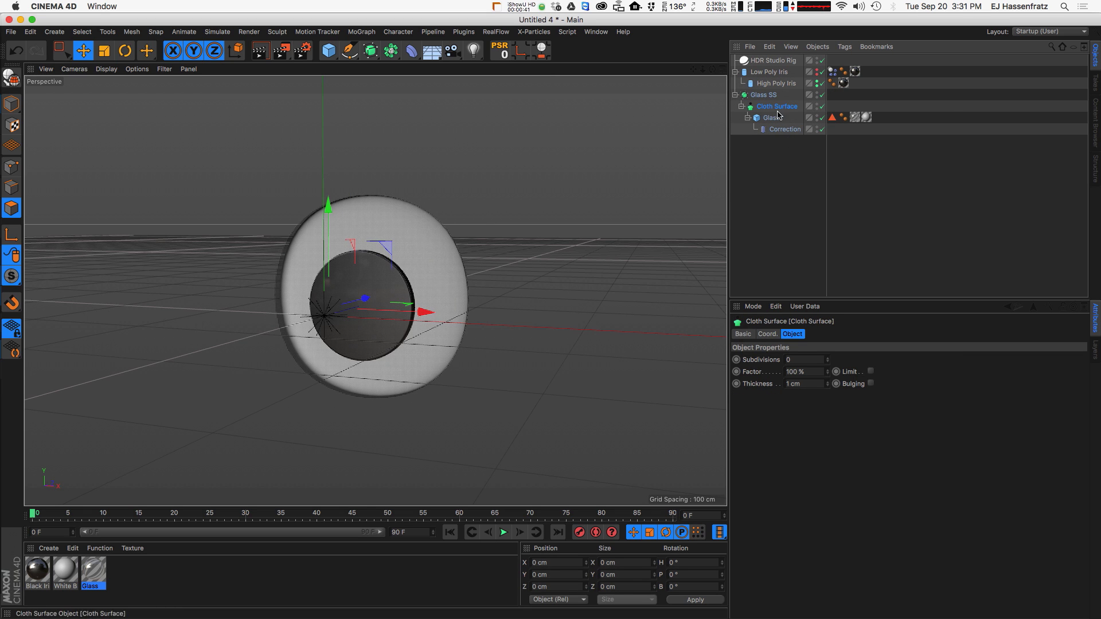
pyautogui.rightClick(773, 101)
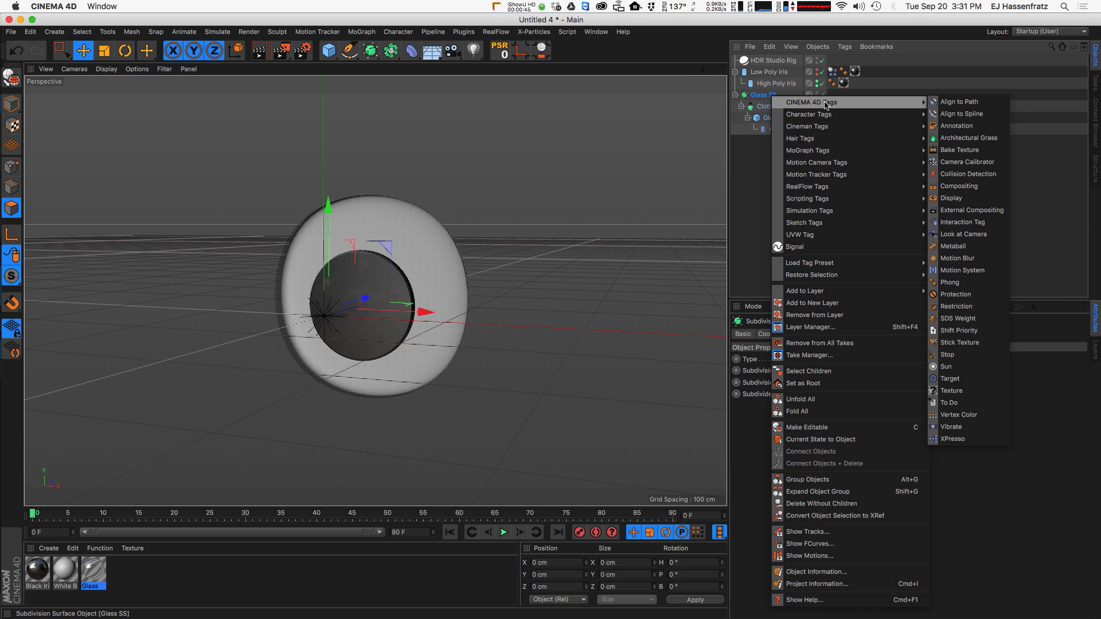
pyautogui.moveTo(836, 119)
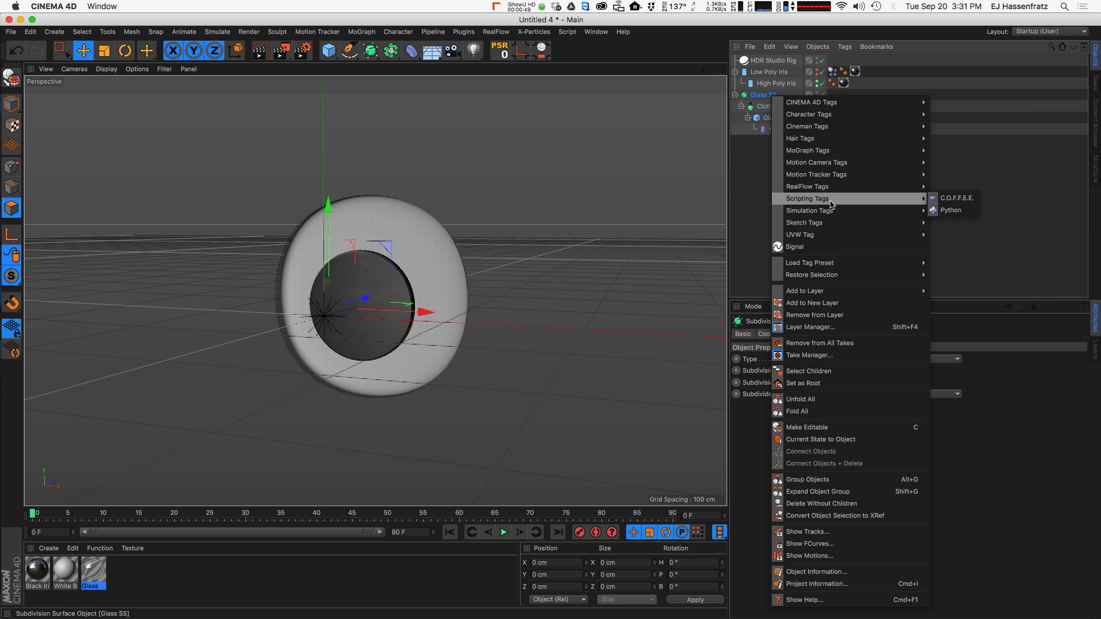
pyautogui.moveTo(834, 211)
pyautogui.click(975, 235)
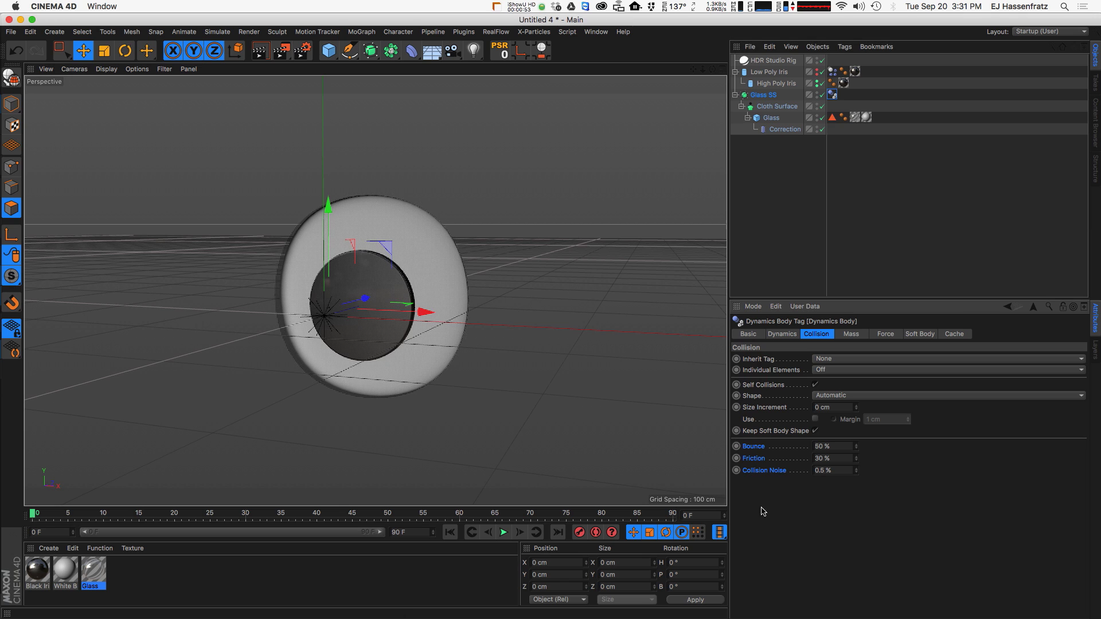
# Step: Play the simulation to test the iris against the glass collider, and return to the first frame
pyautogui.click(503, 532)
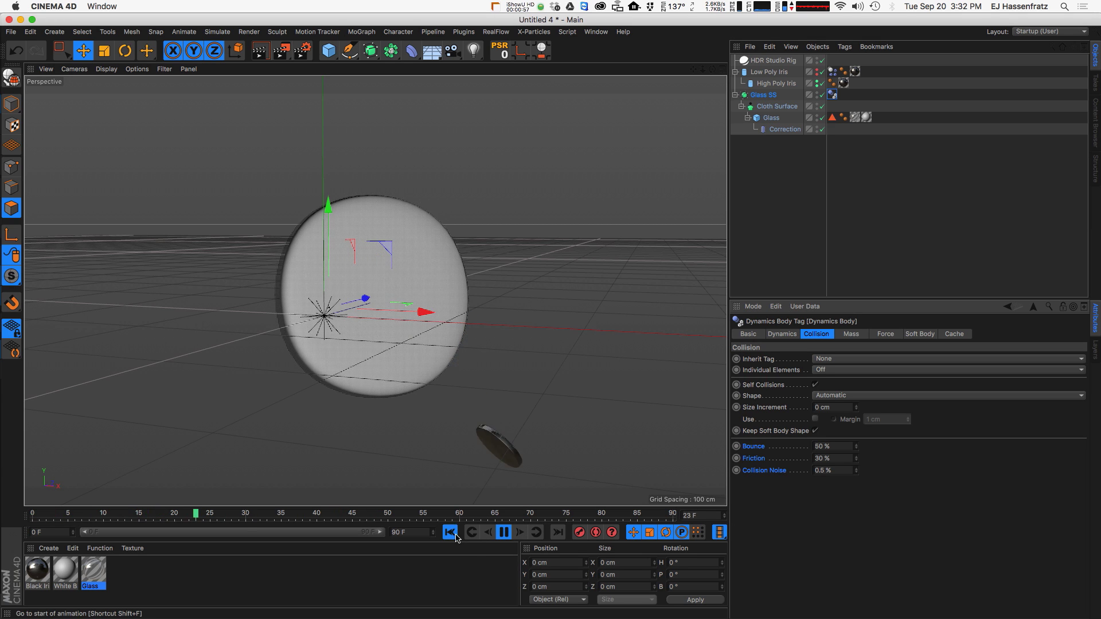
pyautogui.click(503, 532)
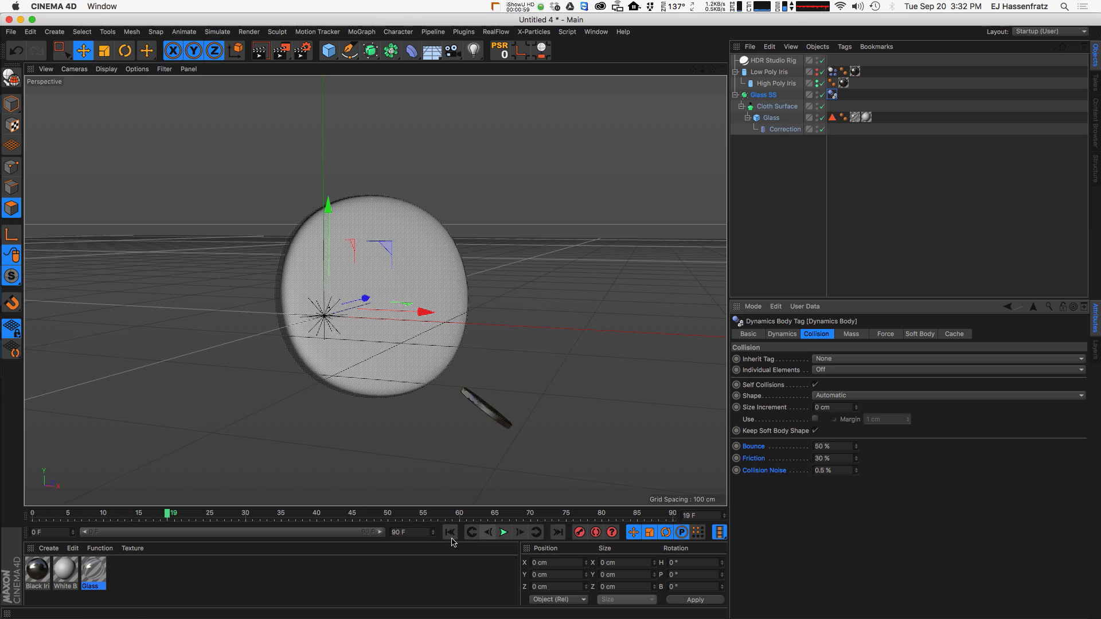
pyautogui.hotkey('shift', 'f')
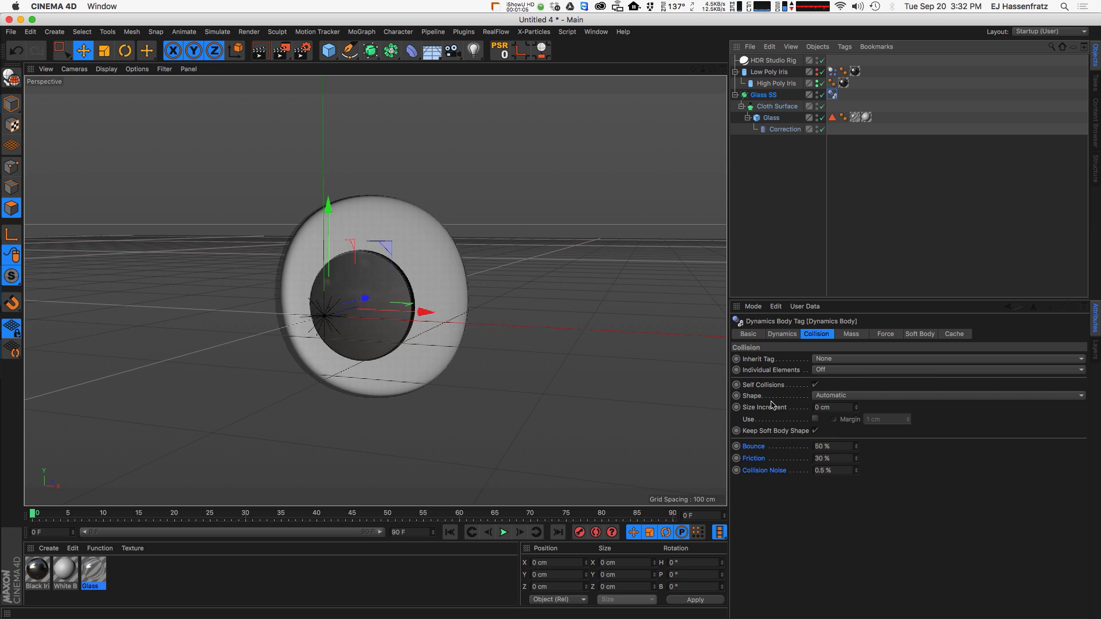
# Step: Set the collision shape of the Glass SS dynamics tag to Moving Mesh
pyautogui.click(888, 395)
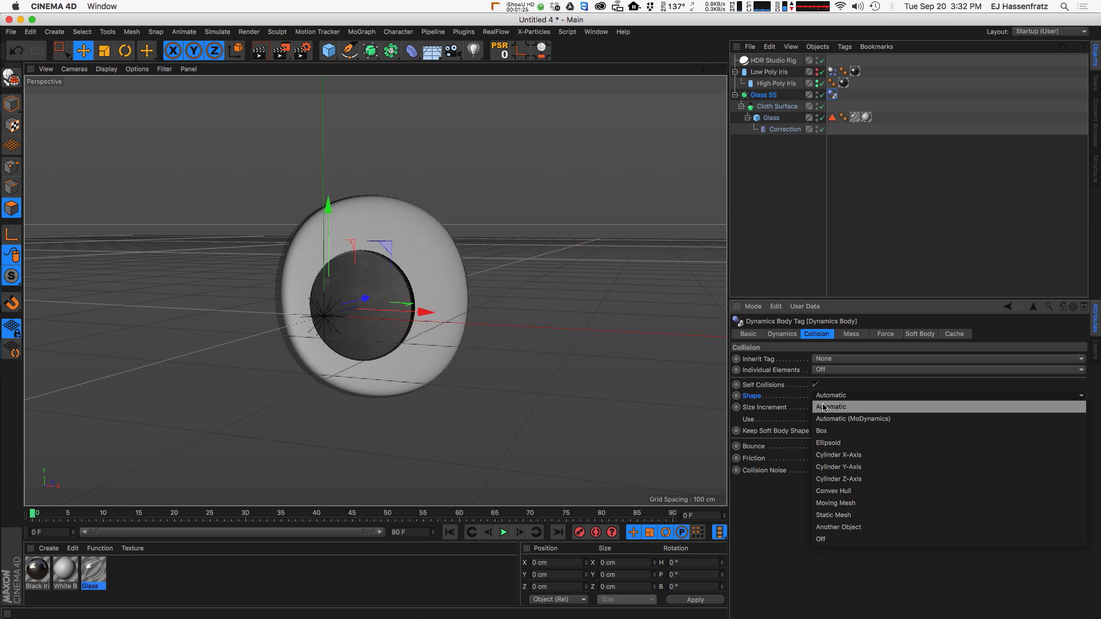
pyautogui.click(848, 407)
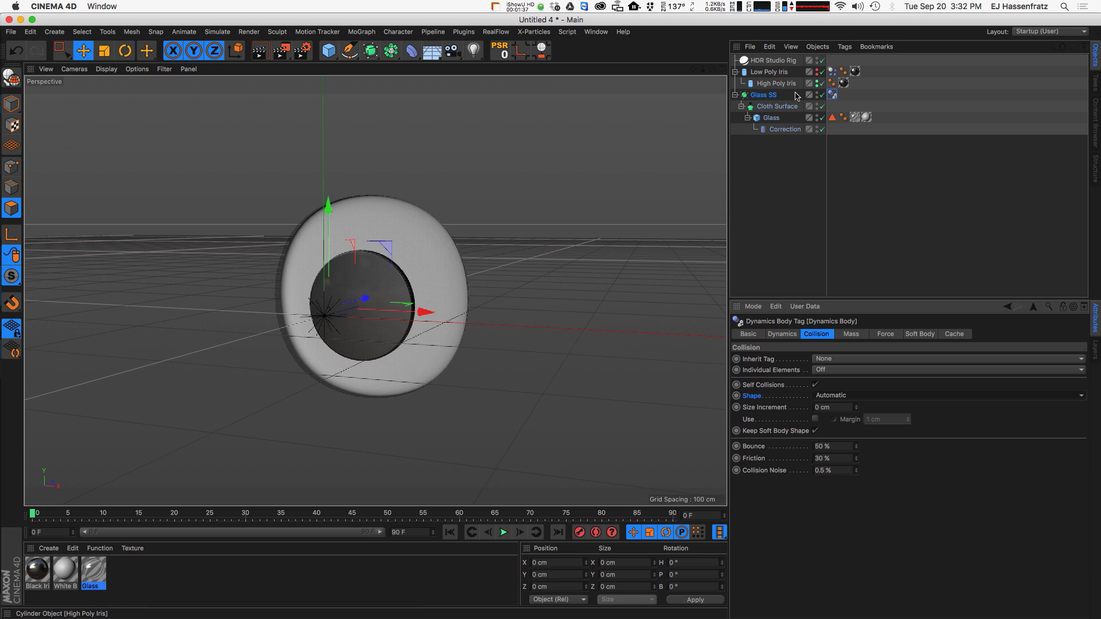
pyautogui.click(845, 395)
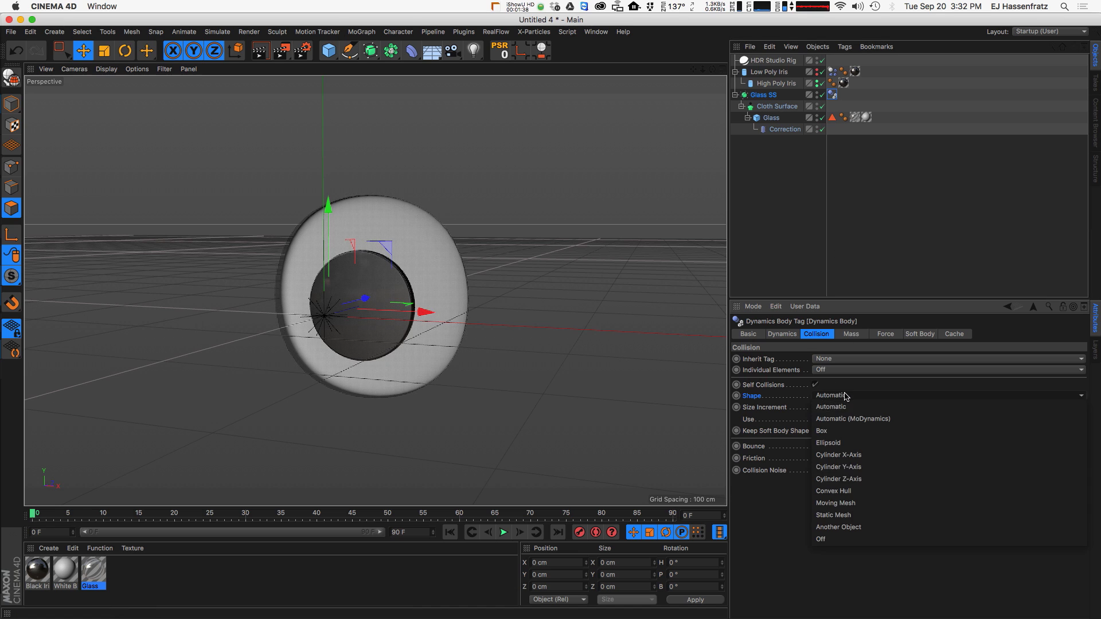
pyautogui.click(878, 504)
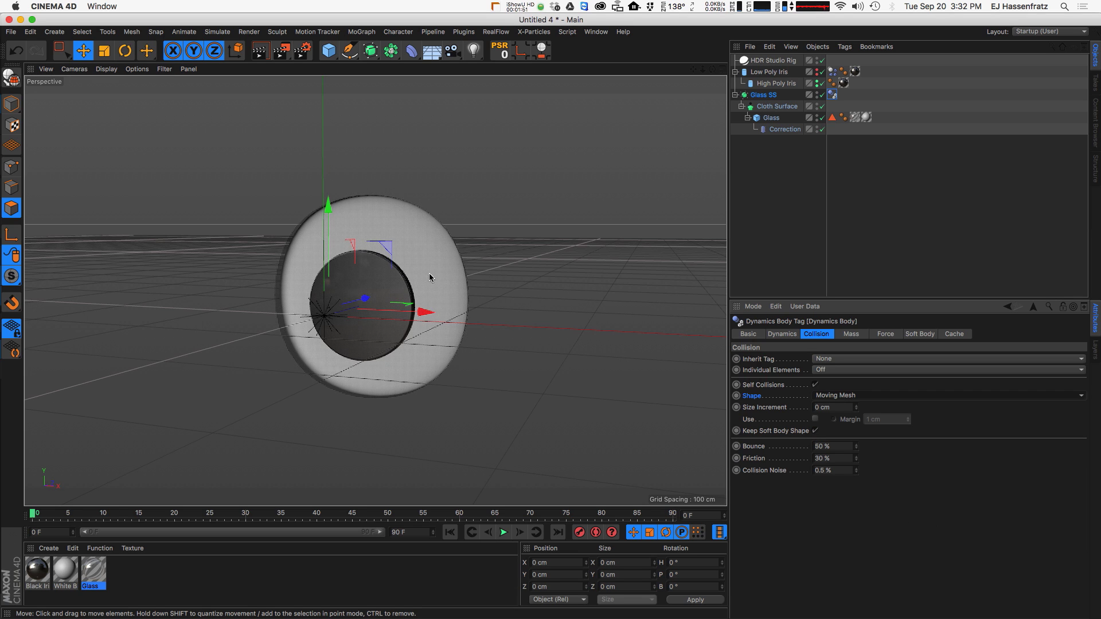
# Step: Replay the simulation from the start to check the iris's motion inside the Moving Mesh collider
pyautogui.click(503, 532)
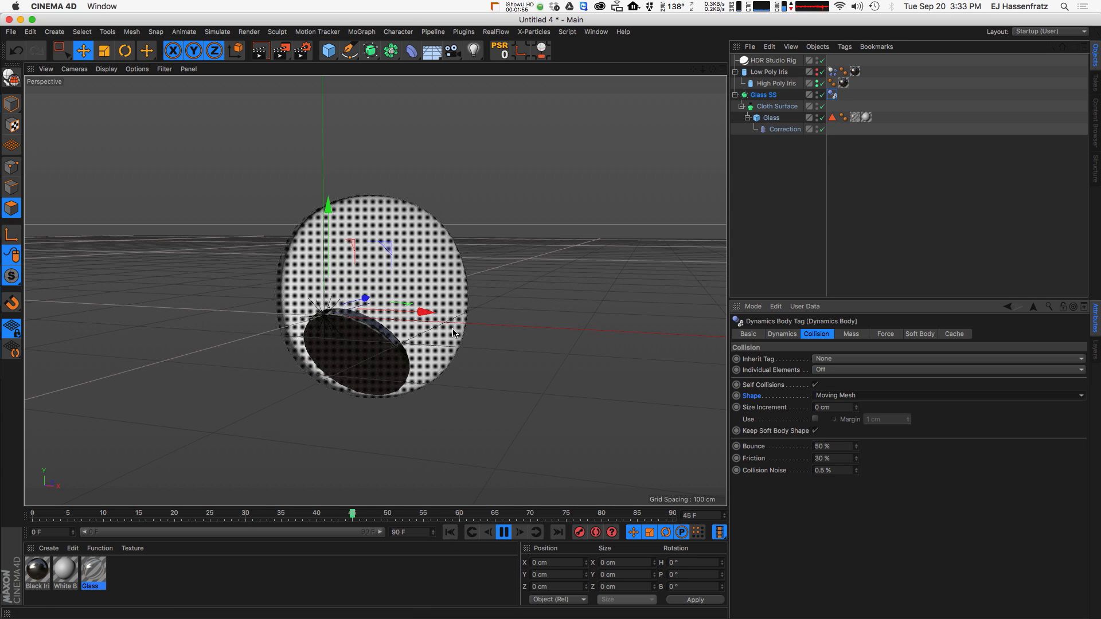
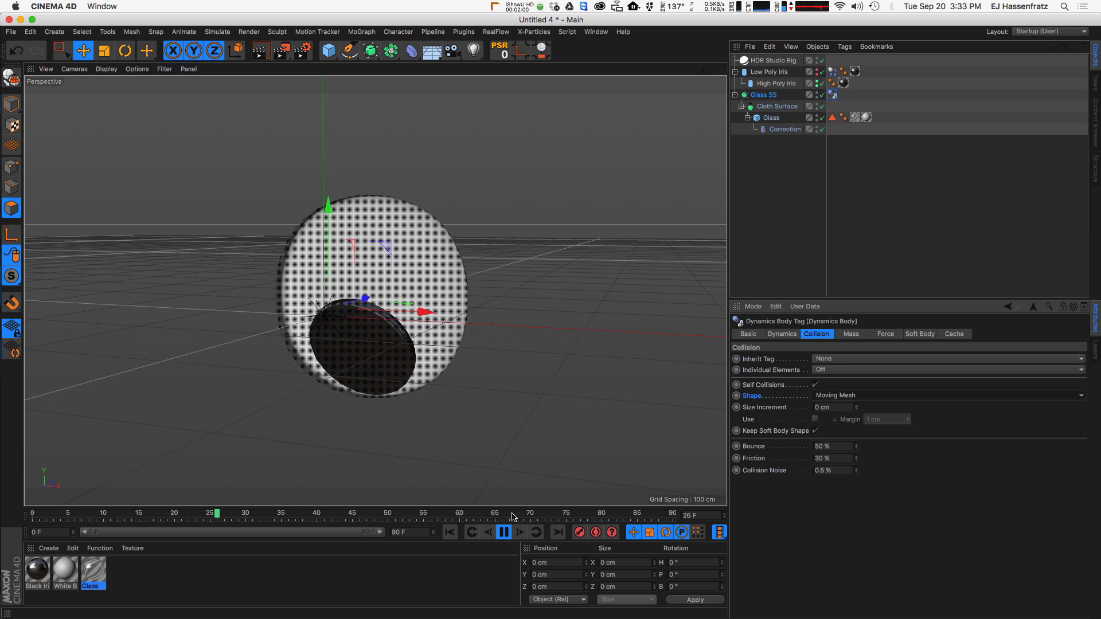
pyautogui.click(504, 532)
pyautogui.click(449, 532)
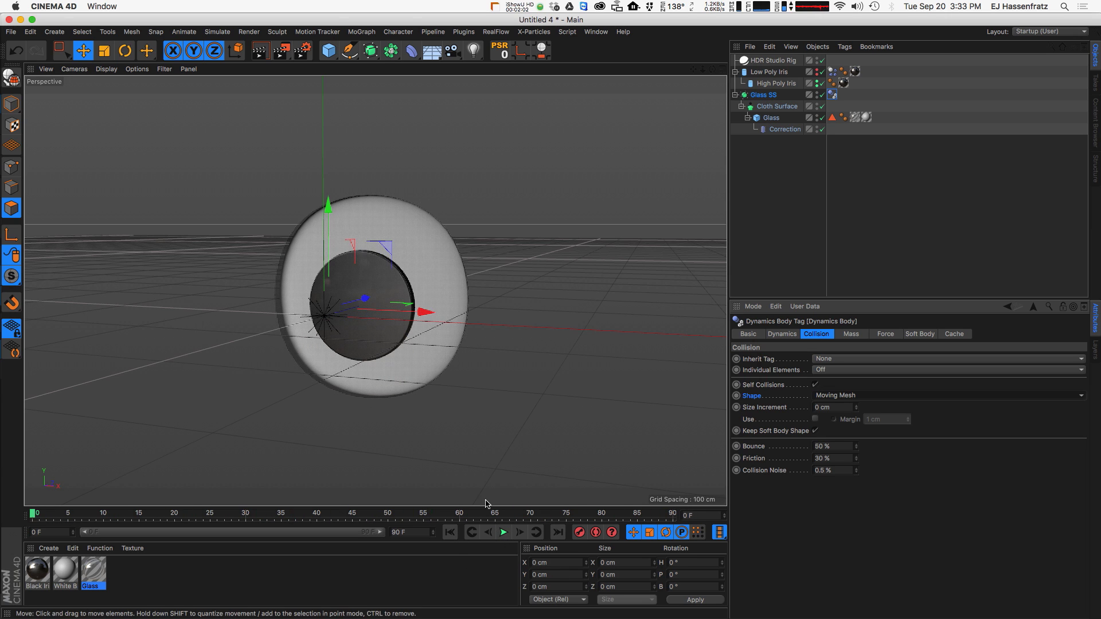
pyautogui.click(504, 532)
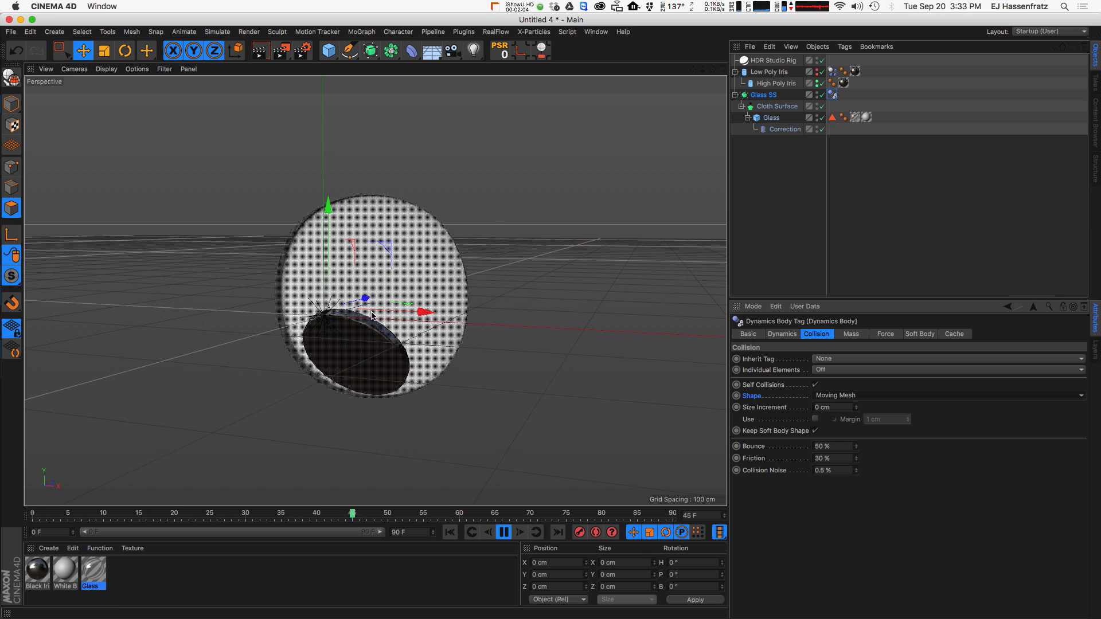
# Step: Set Angular Damping to 1000 in the force settings of Low Poly Iris's dynamics tag
pyautogui.click(772, 73)
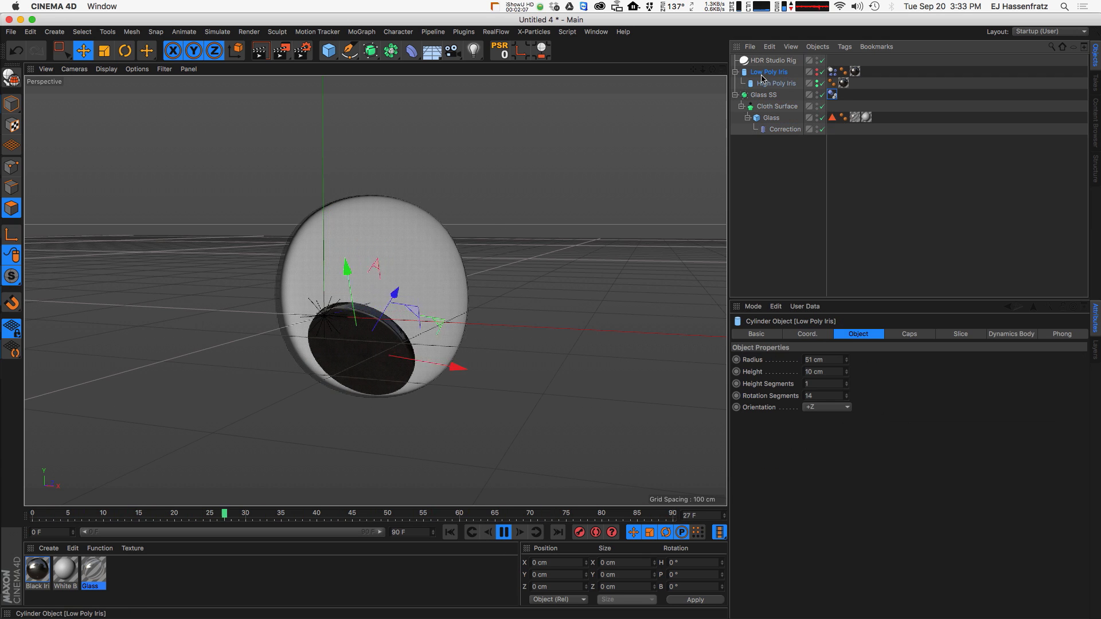
pyautogui.click(832, 71)
pyautogui.click(884, 335)
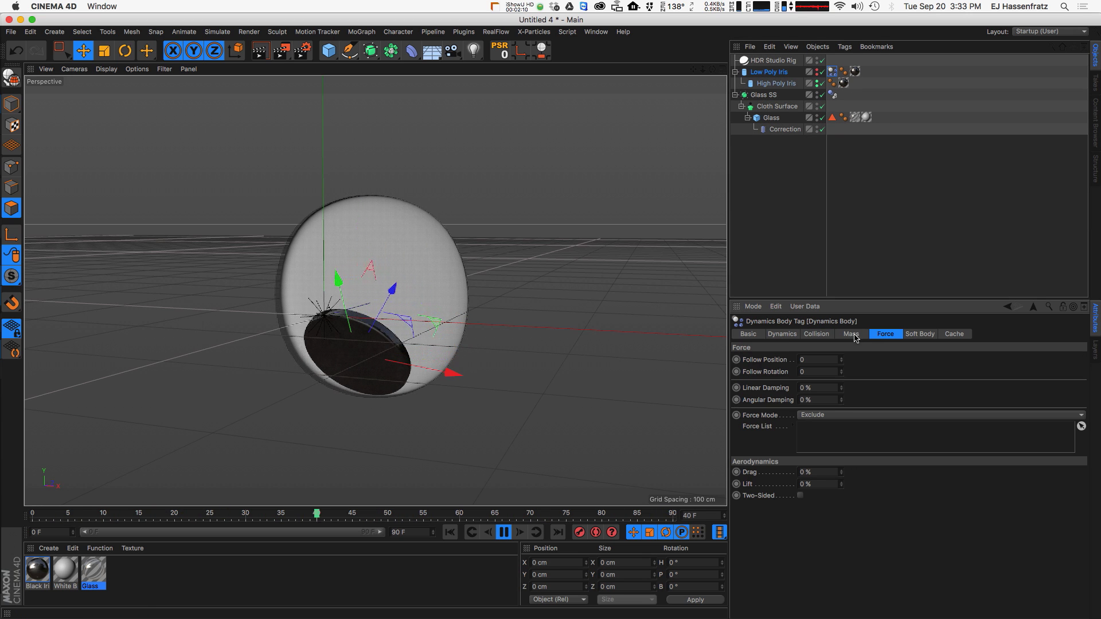
pyautogui.click(823, 397)
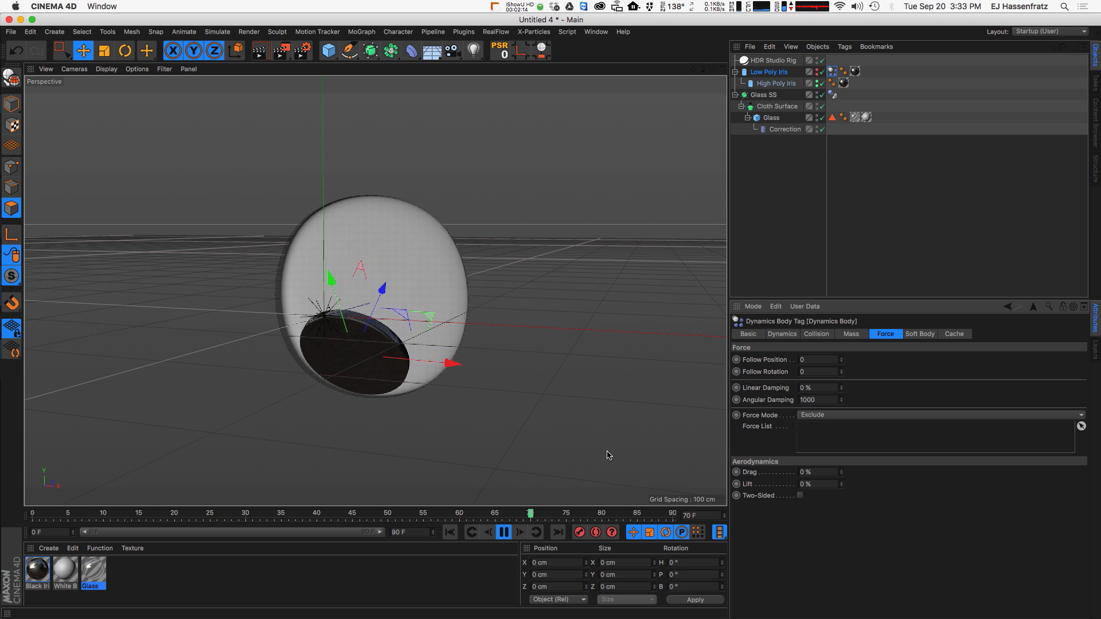
# Step: Set Bounce to 85% and Friction to 35% in the collision settings of both the Low Poly Iris and Glass SS dynamics tags
pyautogui.press('Return')
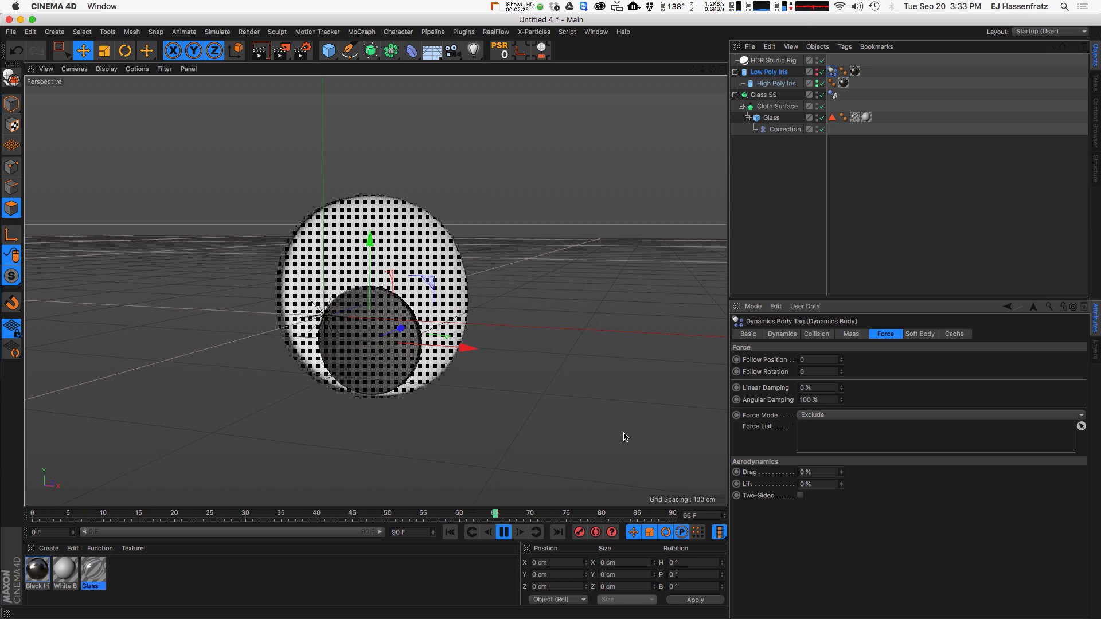
pyautogui.click(816, 335)
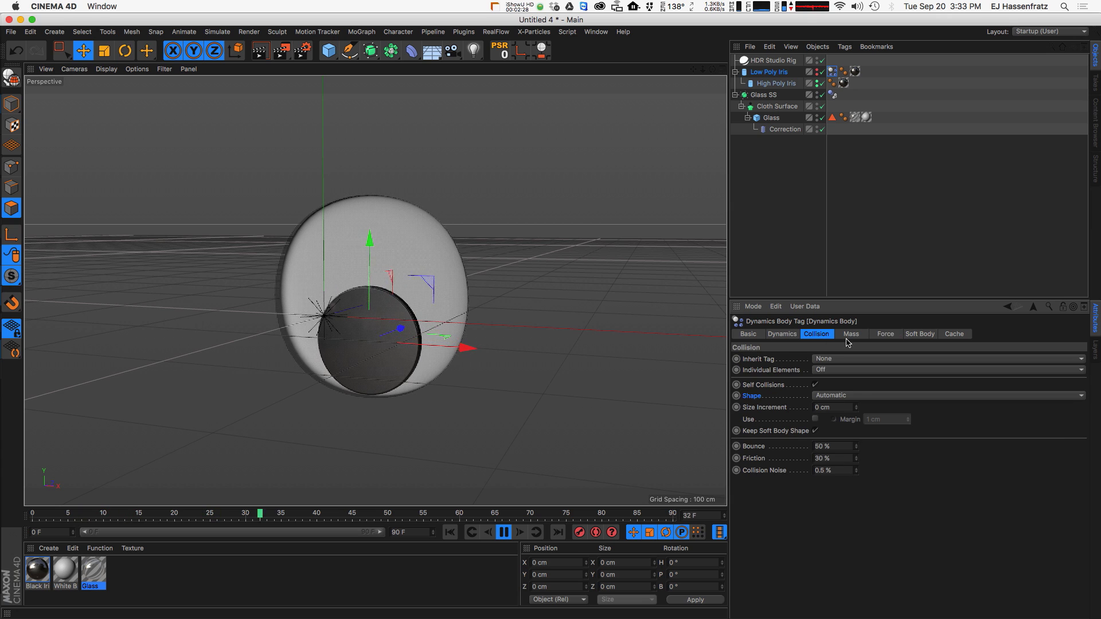
pyautogui.keyDown('shift'); pyautogui.click(832, 95); pyautogui.keyUp('shift')
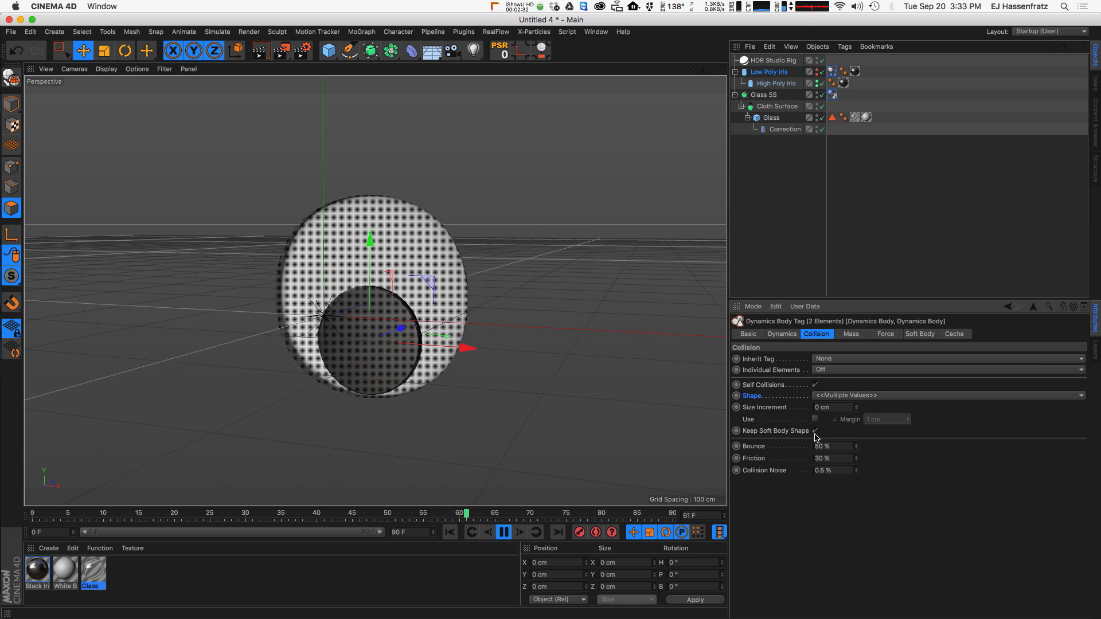
pyautogui.click(829, 446)
pyautogui.write('85')
pyautogui.press('Return')
pyautogui.click(828, 458)
pyautogui.write('35')
pyautogui.press('super+shift+a')
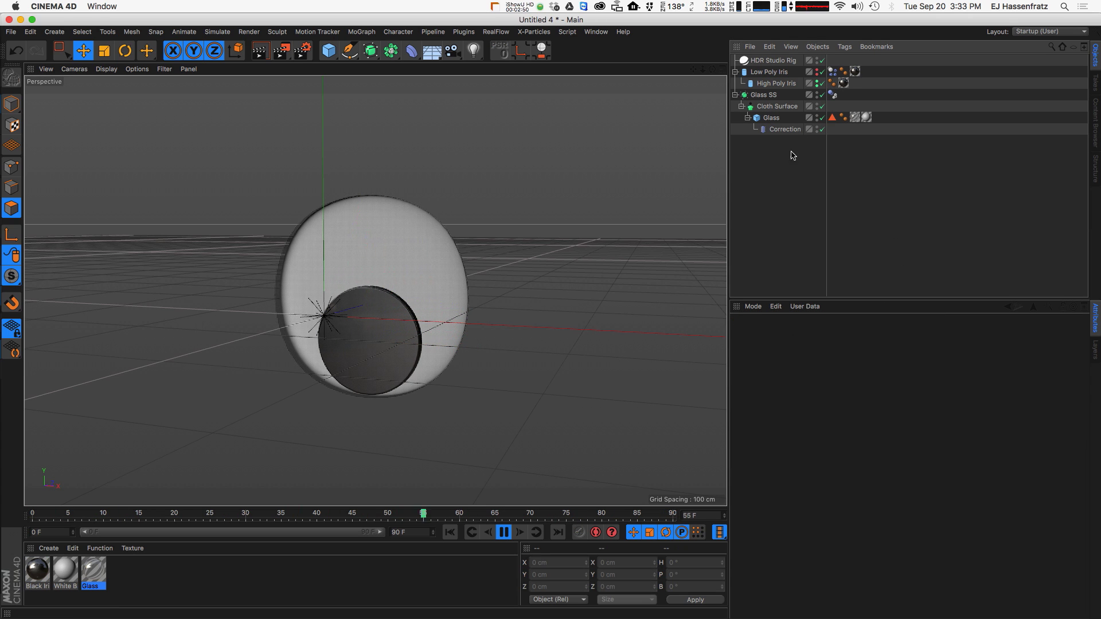
# Step: Move Glass SS around during playback to test the iris's bounce, then stop and return to the first frame
pyautogui.click(763, 94)
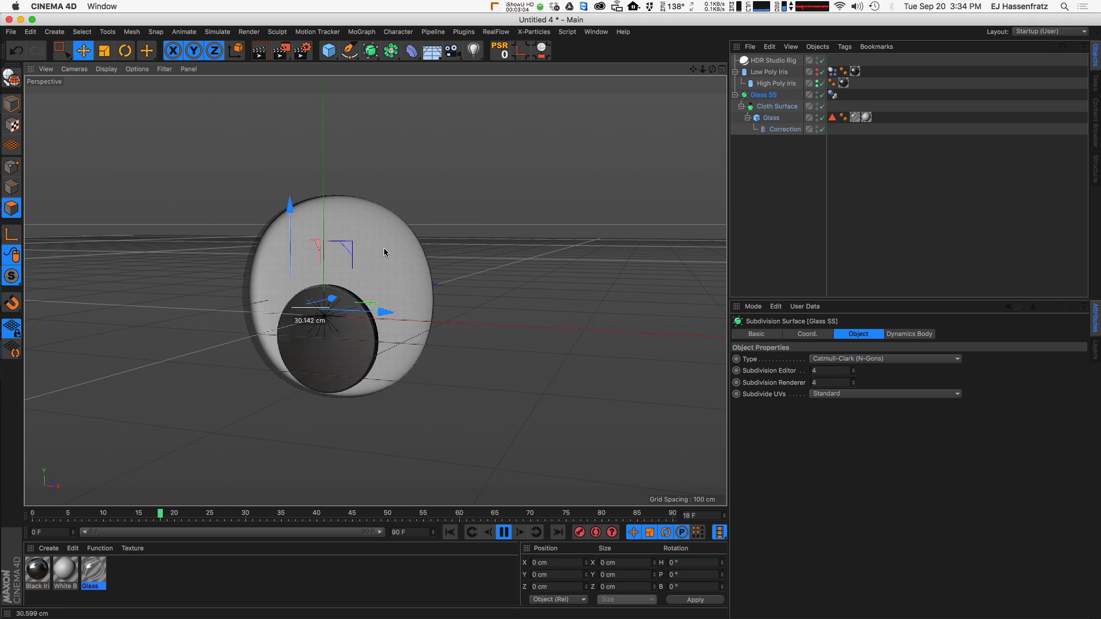
pyautogui.click(503, 532)
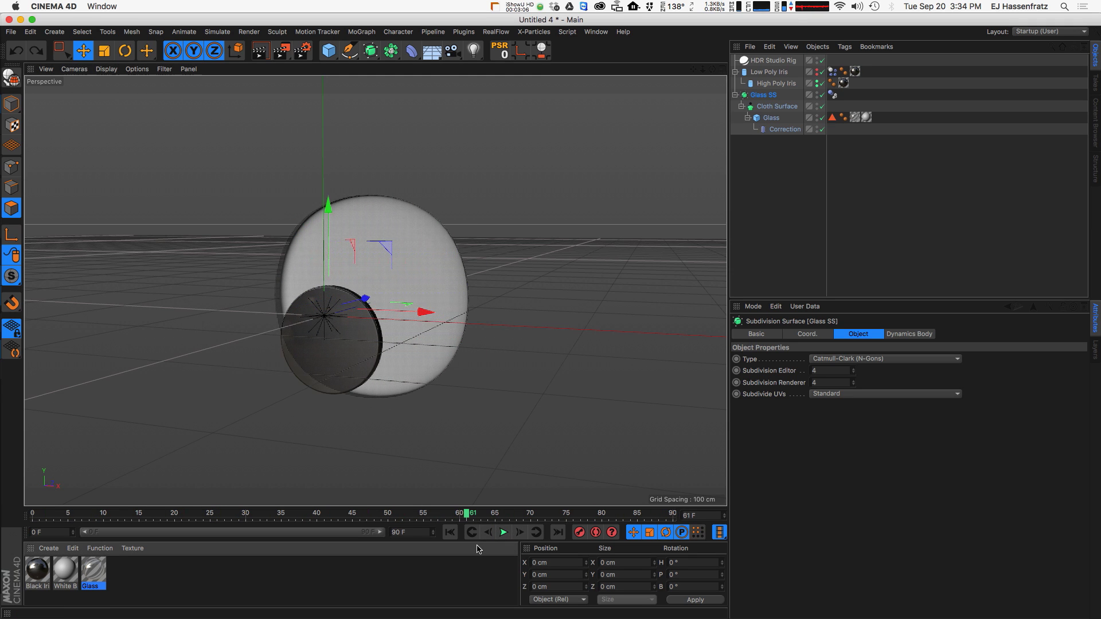
pyautogui.press('Up')
pyautogui.press('Up')
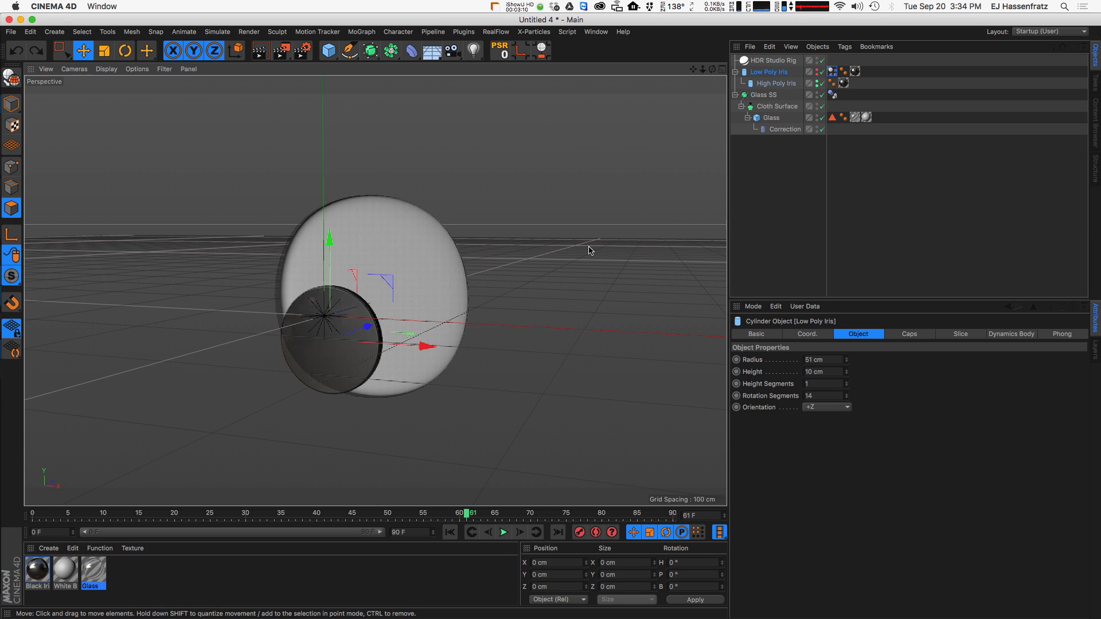
pyautogui.click(451, 533)
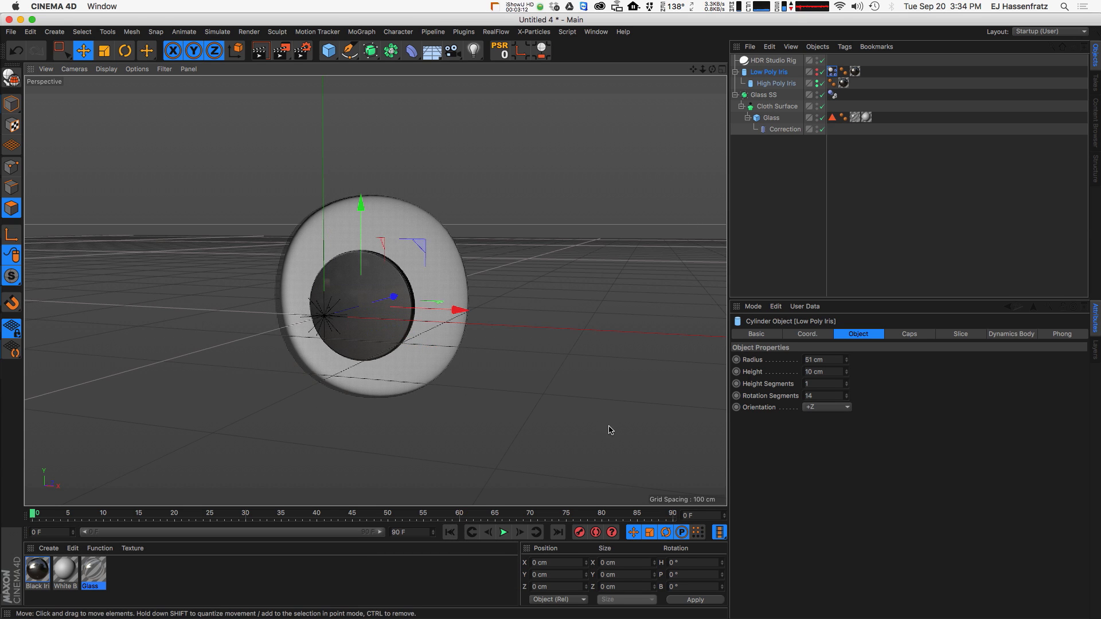
# Step: Set Steps per Frame and Maximum Solver Iterations per Step to 20 in the project's expert dynamics settings
pyautogui.click(803, 248)
pyautogui.press('super+d')
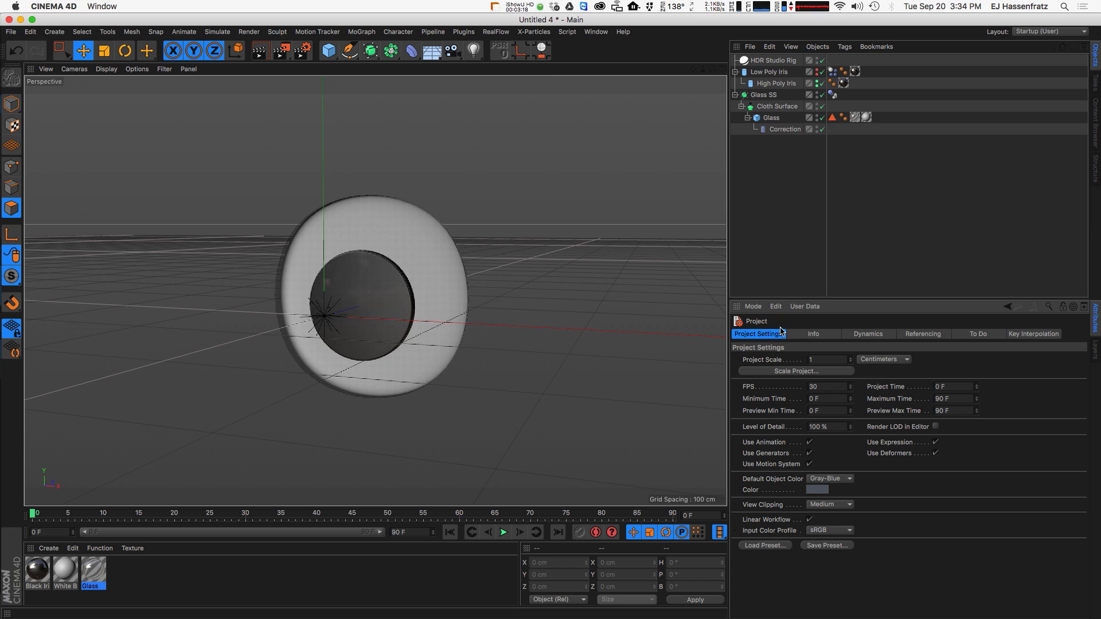
pyautogui.click(867, 334)
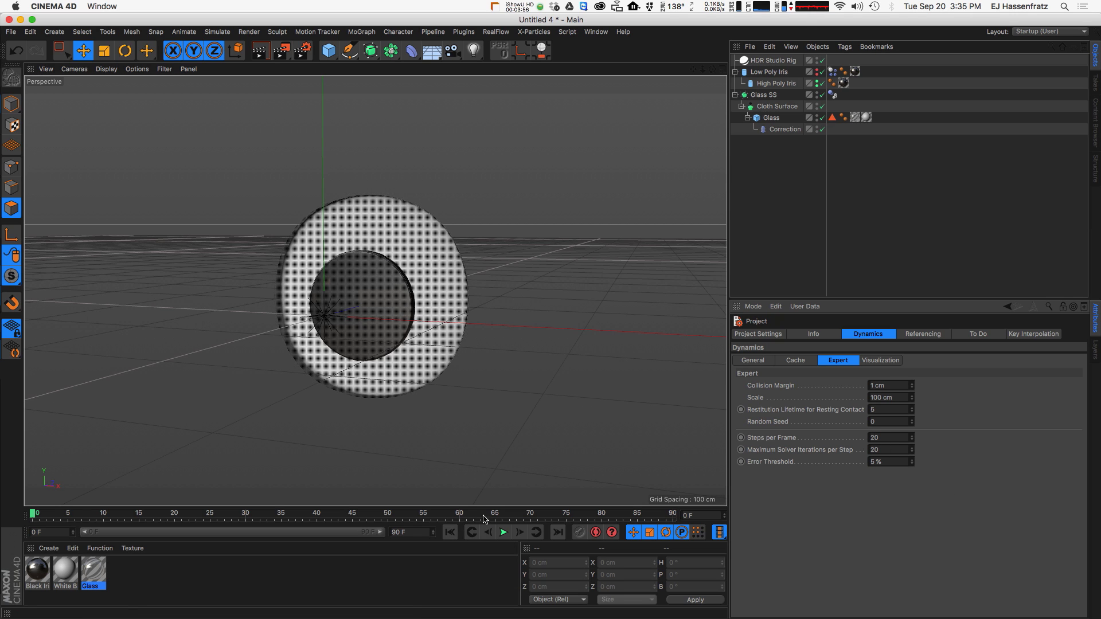
# Step: Replay the simulation while moving Glass SS to test the project's dynamics accuracy, and rewind to the start
pyautogui.click(505, 533)
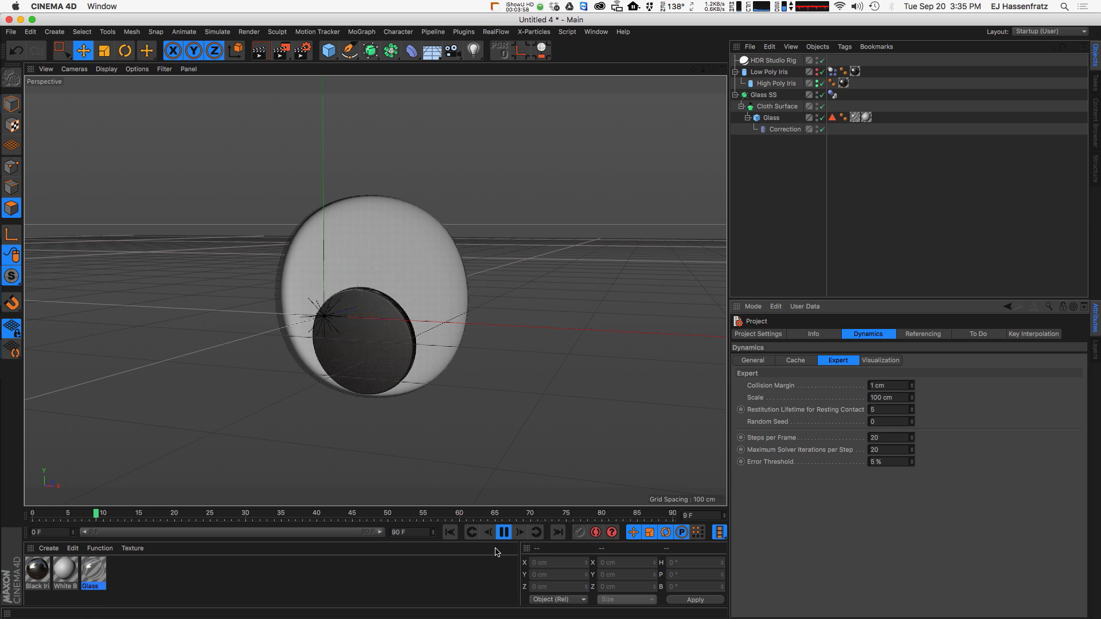
pyautogui.click(765, 94)
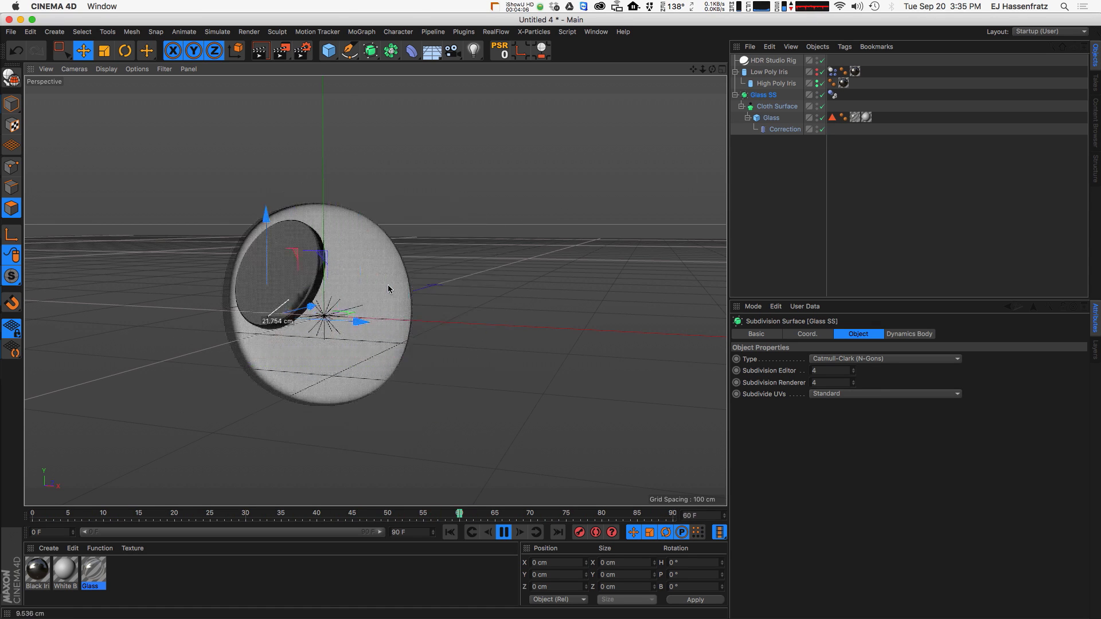
pyautogui.click(503, 532)
pyautogui.click(449, 534)
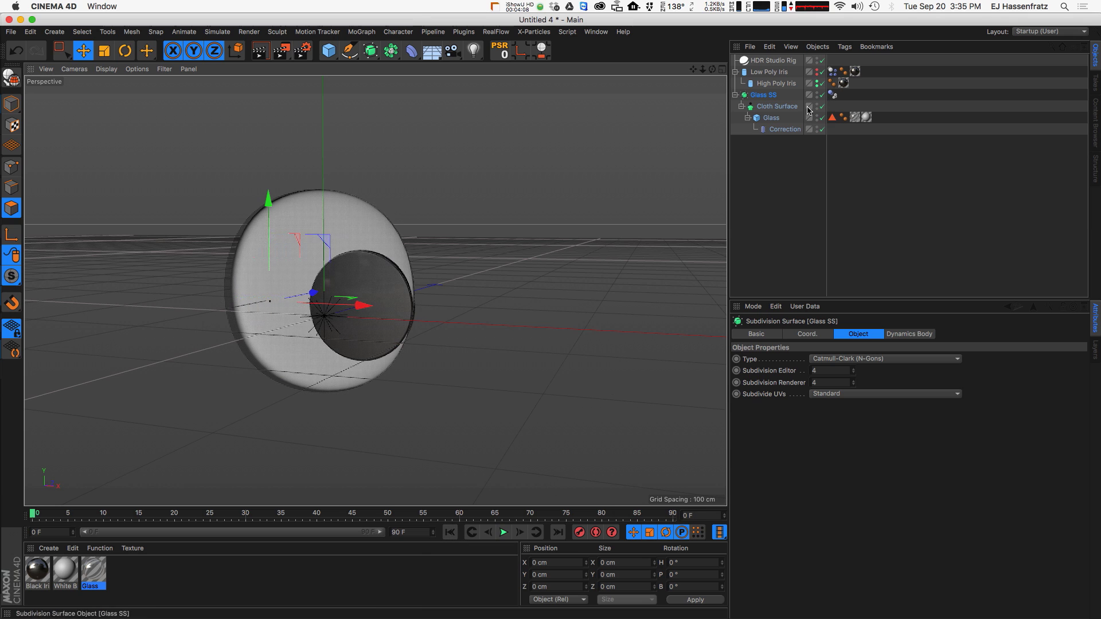
# Step: Set Angular Damping to 100% in the force settings of Low Poly Iris's dynamics tag
pyautogui.click(831, 71)
pyautogui.click(877, 336)
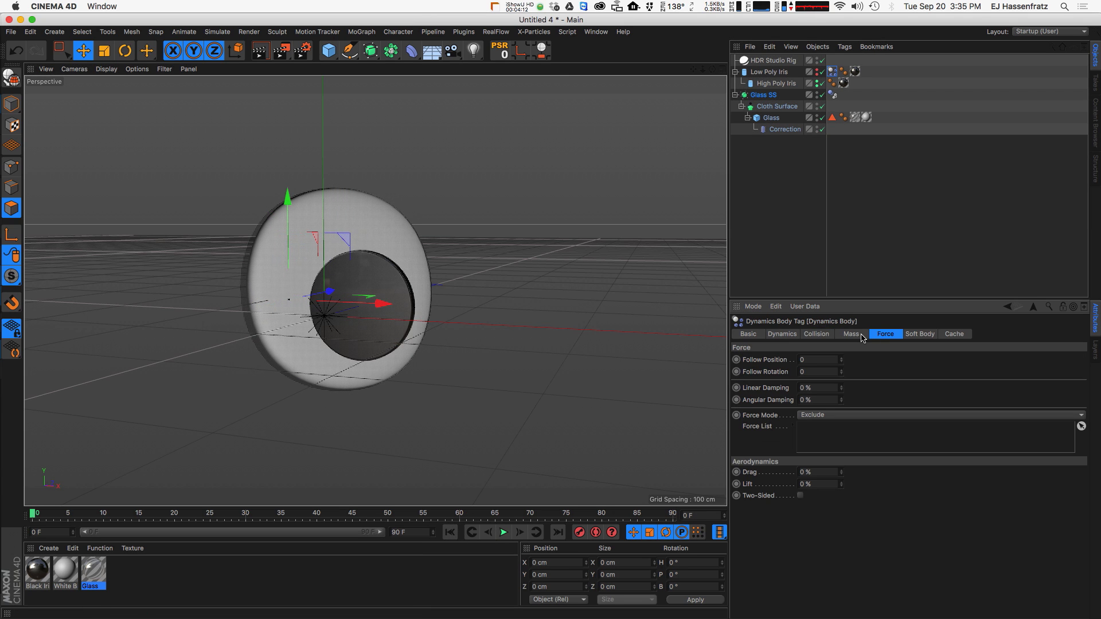
pyautogui.doubleClick(806, 399)
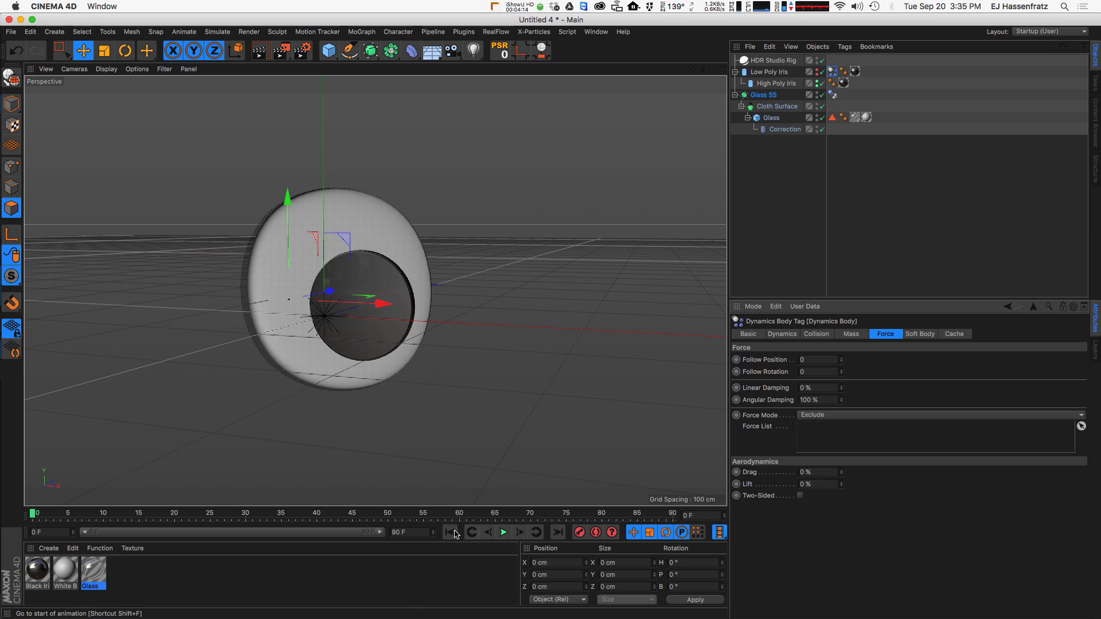
# Step: Play the simulation with the damped iris, move Glass SS around and reset its PSR, and rewind to the first frame
pyautogui.click(503, 532)
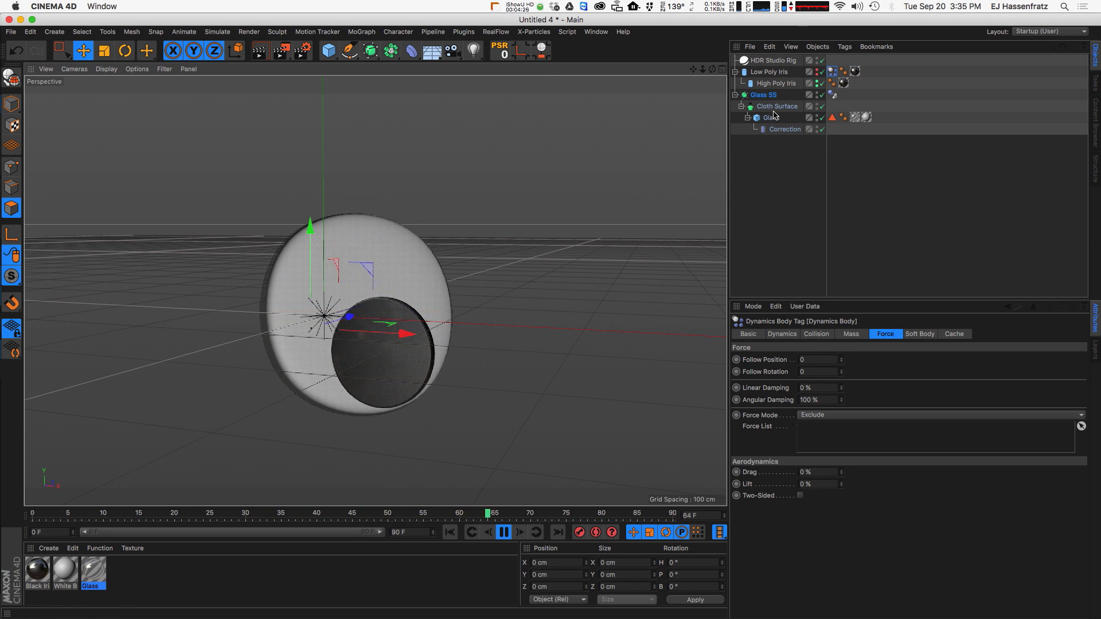
pyautogui.click(779, 228)
pyautogui.click(807, 334)
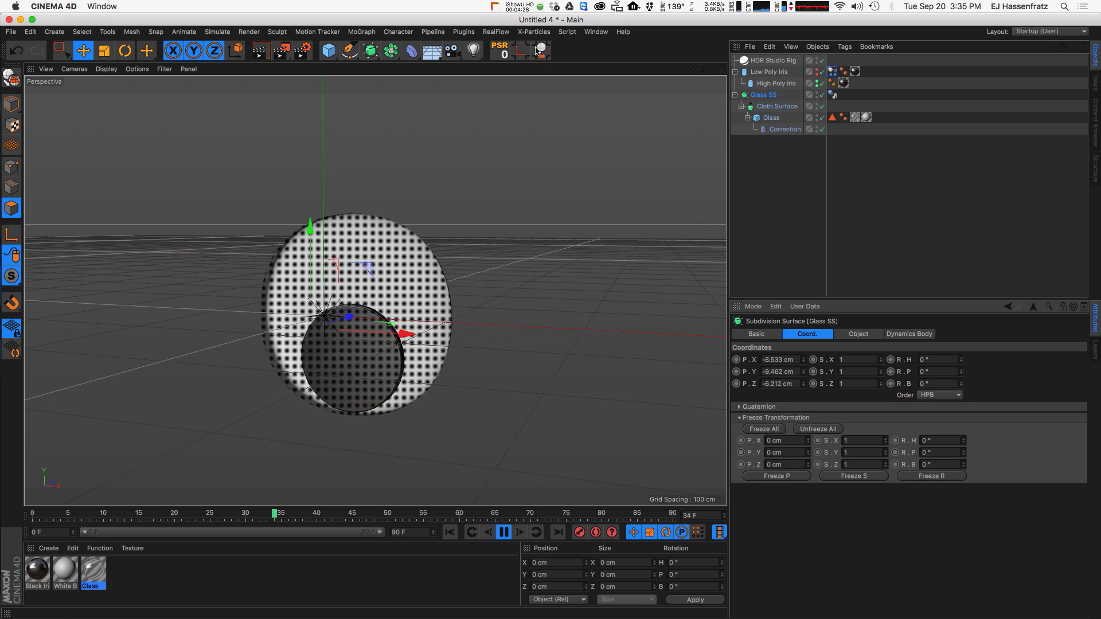
pyautogui.click(496, 56)
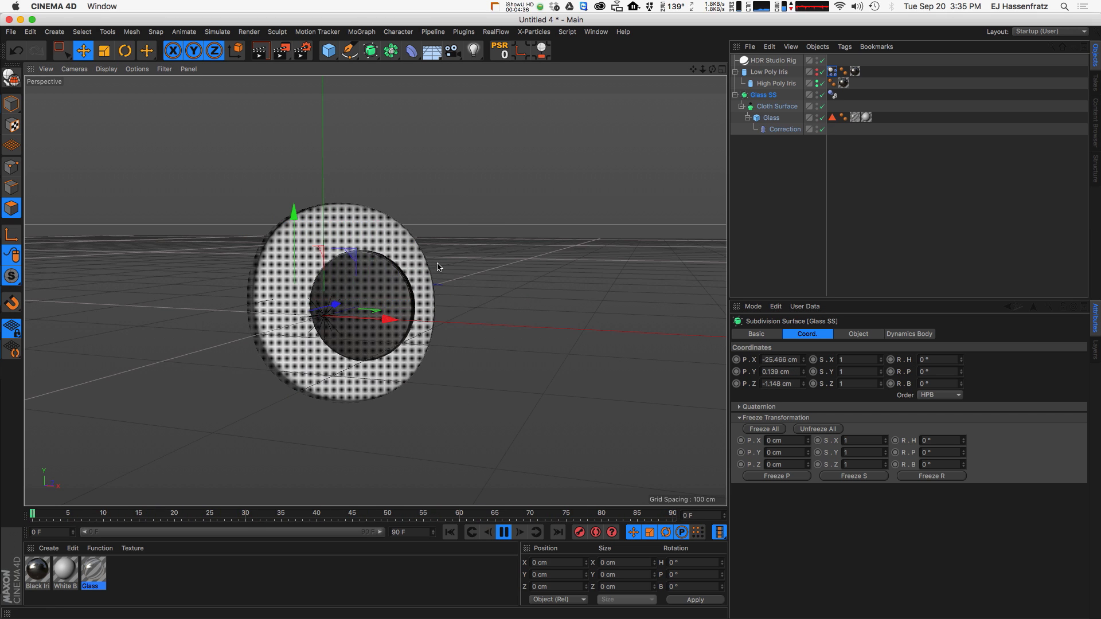
pyautogui.click(503, 532)
pyautogui.click(450, 532)
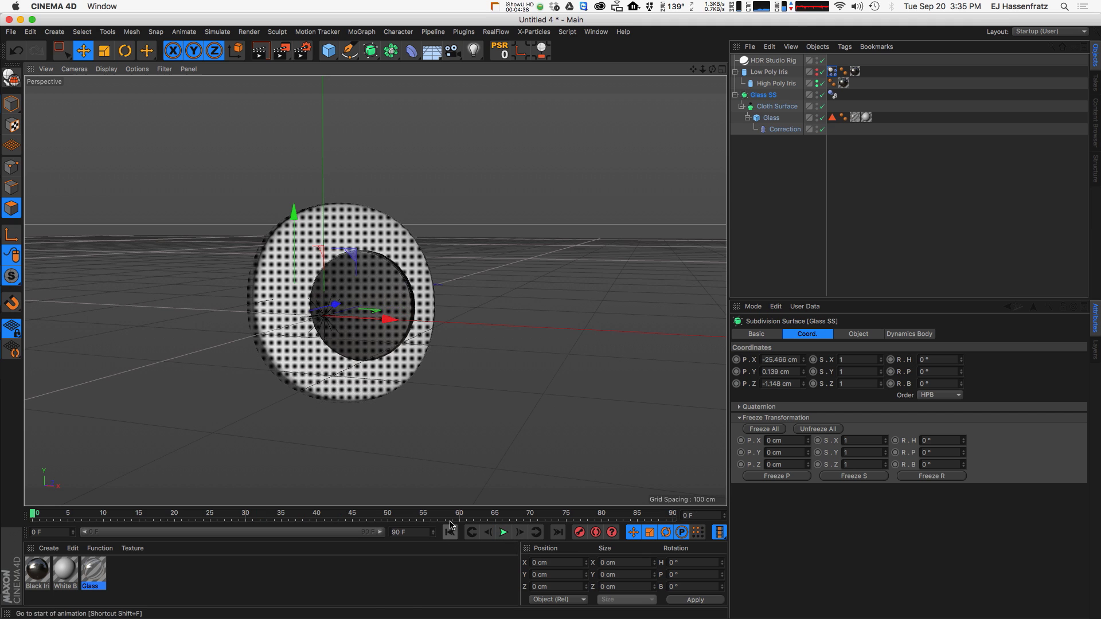
# Step: Shift Glass SS during another playback to check how the iris follows, then restart and pause the simulation
pyautogui.moveTo(379, 330); pyautogui.dragTo(370, 303)
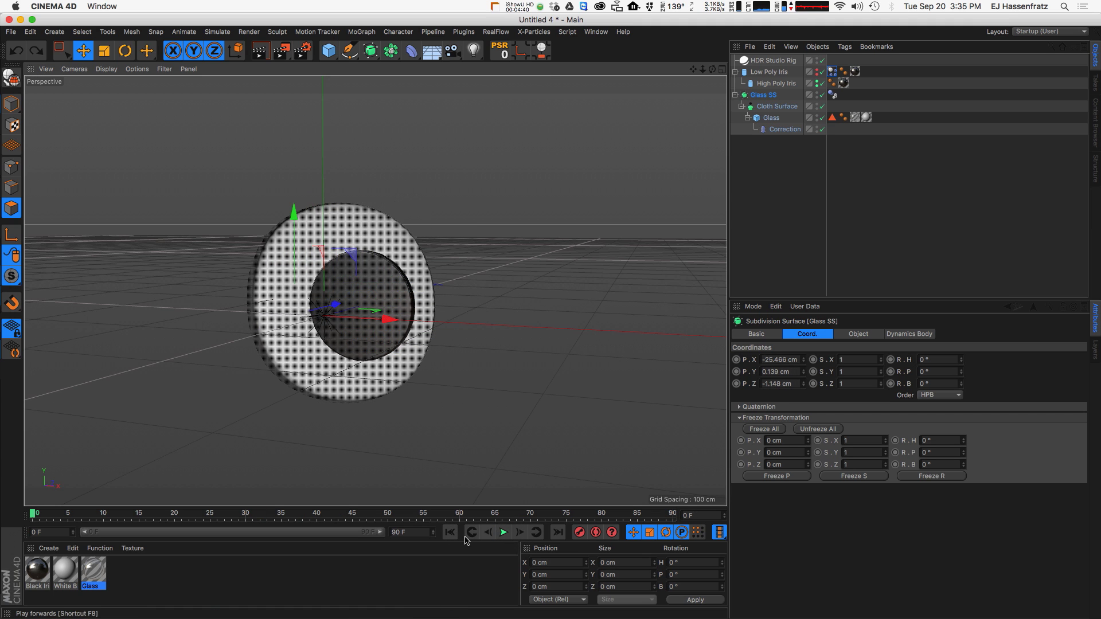
pyautogui.click(503, 532)
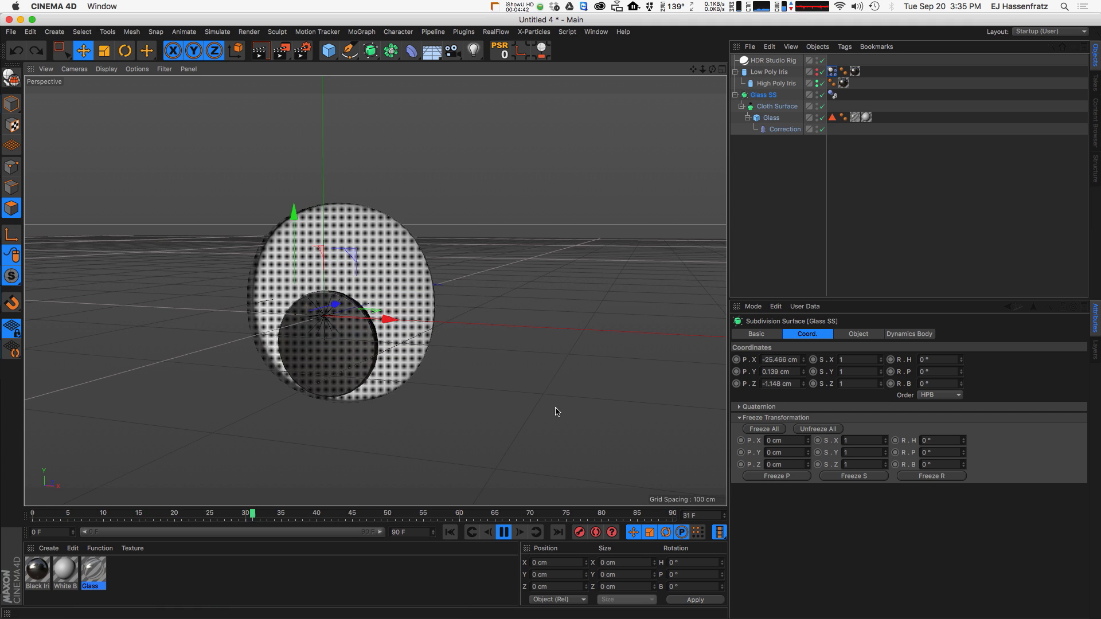
pyautogui.moveTo(555, 408); pyautogui.dragTo(453, 343)
pyautogui.click(450, 532)
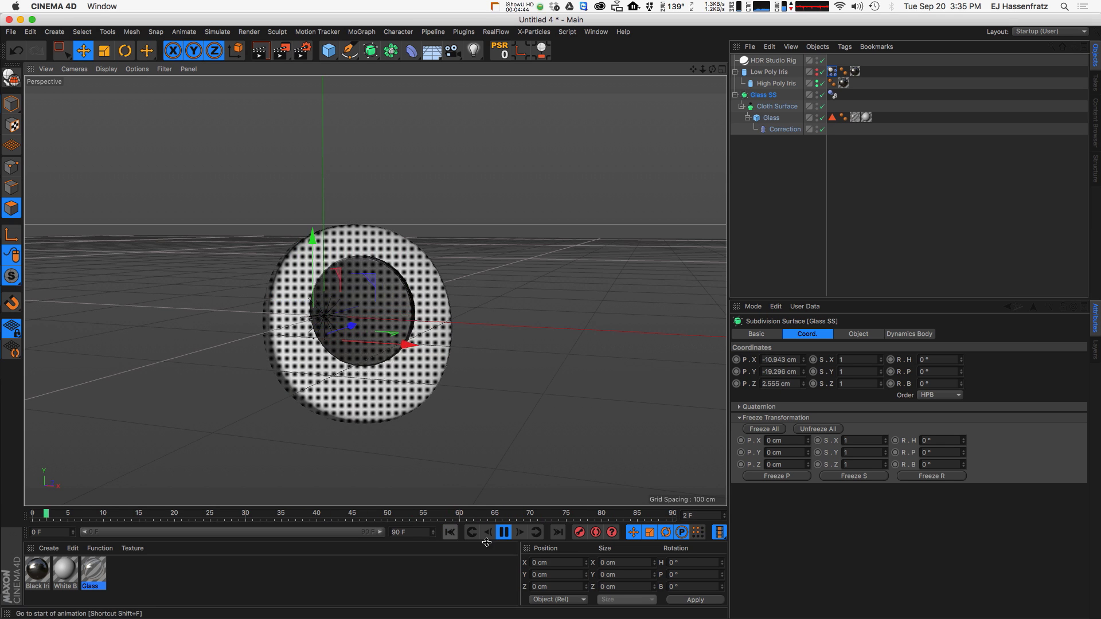
pyautogui.press('F8')
# Step: Extend the project's end to frame 2000 and expand the preview range over the full timeline
pyautogui.click(397, 532)
pyautogui.write('200')
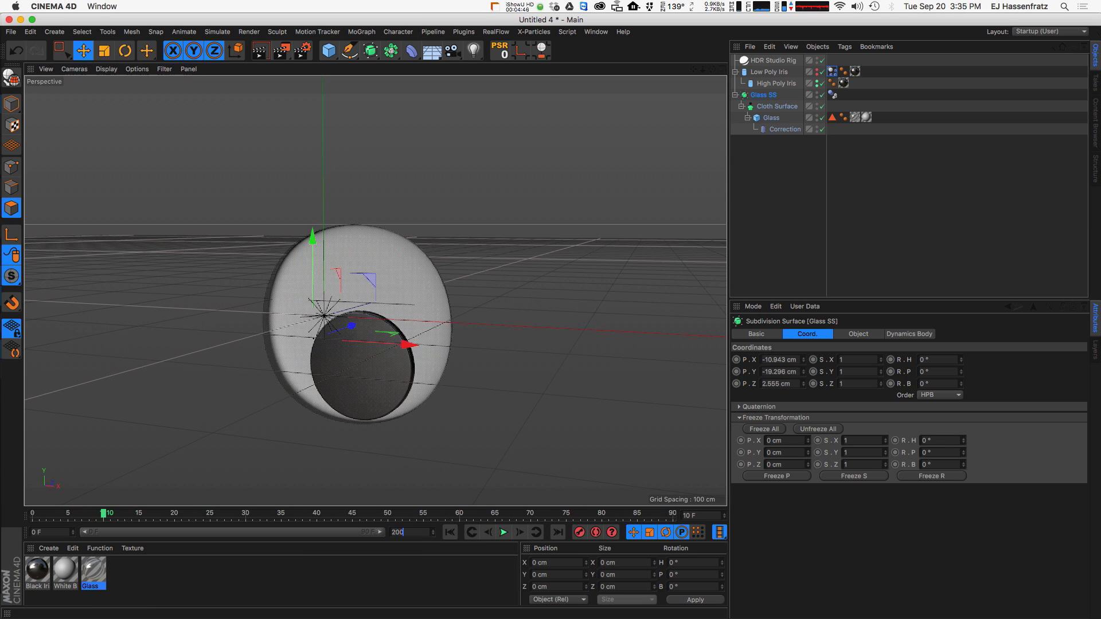
pyautogui.write('0')
pyautogui.press('Return')
pyautogui.doubleClick(110, 533)
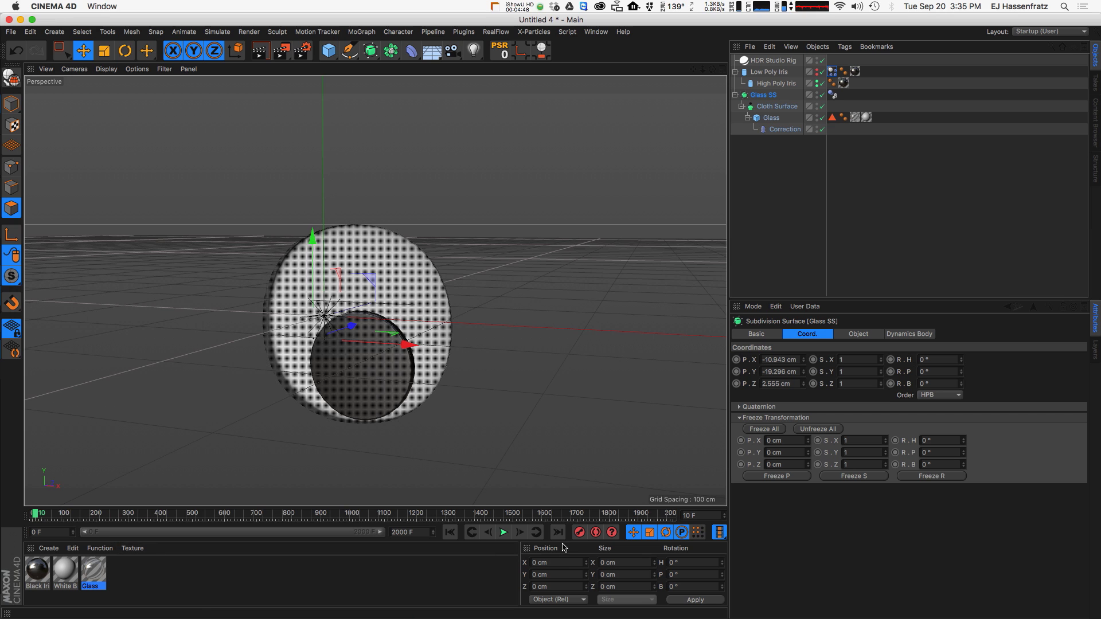
# Step: Shake Glass SS during playback on the extended timeline to test the iris, and return to frame 0
pyautogui.click(503, 532)
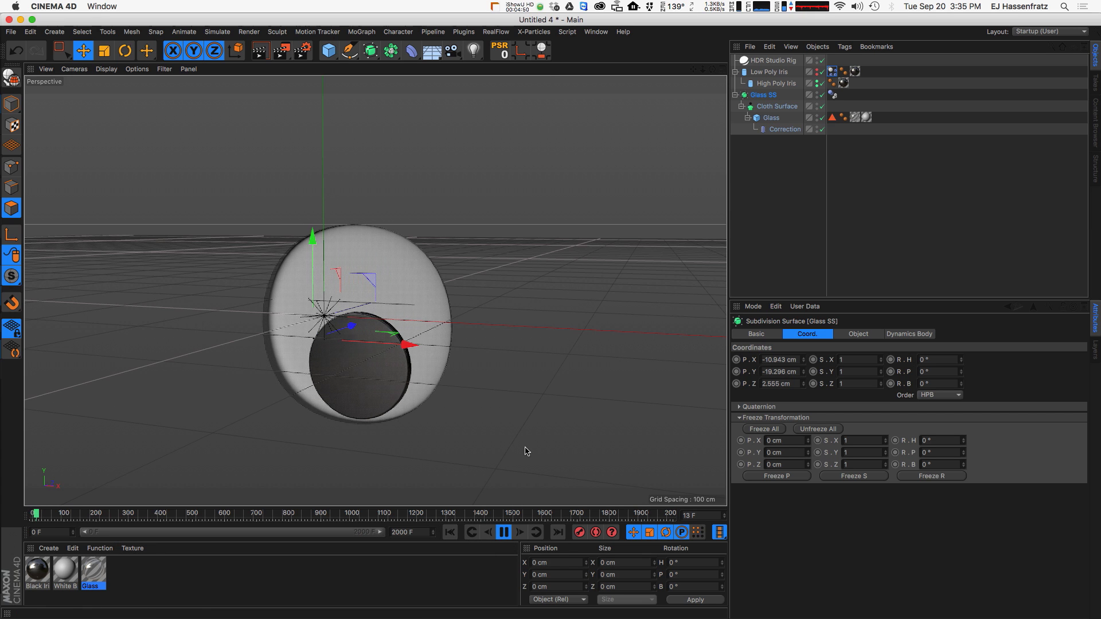
pyautogui.moveTo(524, 451)
pyautogui.mouseDown()
pyautogui.moveTo(430, 349)
pyautogui.moveTo(462, 278)
pyautogui.moveTo(471, 287)
pyautogui.moveTo(456, 247)
pyautogui.moveTo(472, 221)
pyautogui.moveTo(453, 325)
pyautogui.moveTo(454, 226)
pyautogui.moveTo(378, 356)
pyautogui.moveTo(361, 410)
pyautogui.moveTo(368, 347)
pyautogui.moveTo(356, 369)
pyautogui.moveTo(258, 381)
pyautogui.moveTo(351, 373)
pyautogui.moveTo(281, 382)
pyautogui.moveTo(368, 397)
pyautogui.mouseUp()
pyautogui.click(503, 531)
pyautogui.click(450, 532)
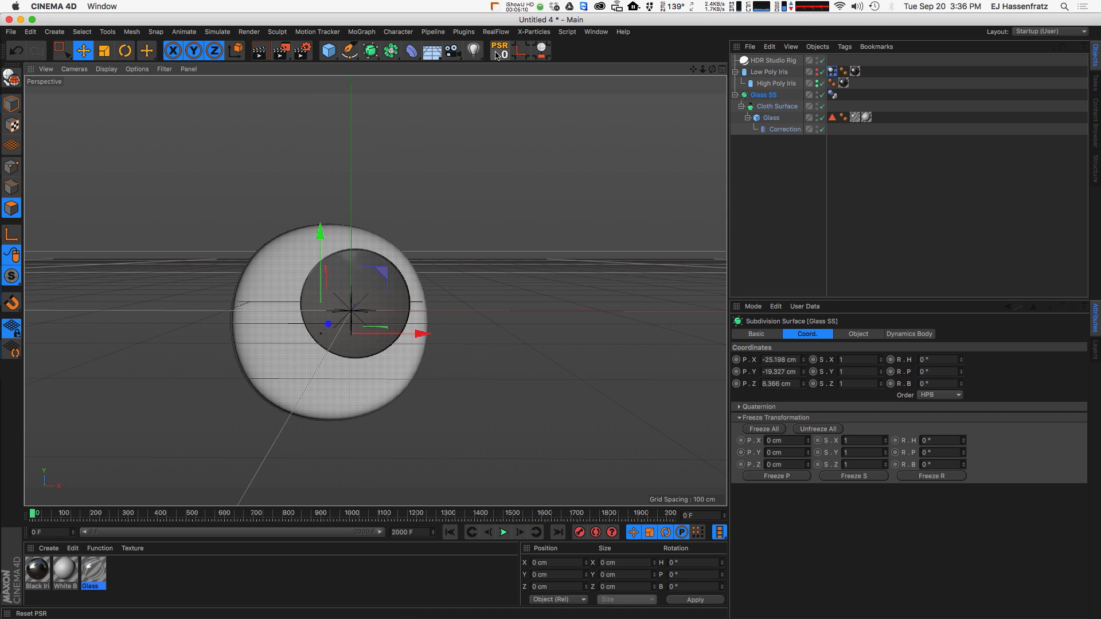
# Step: Reset Glass SS's PSR to the origin and group the object under a null
pyautogui.click(735, 95)
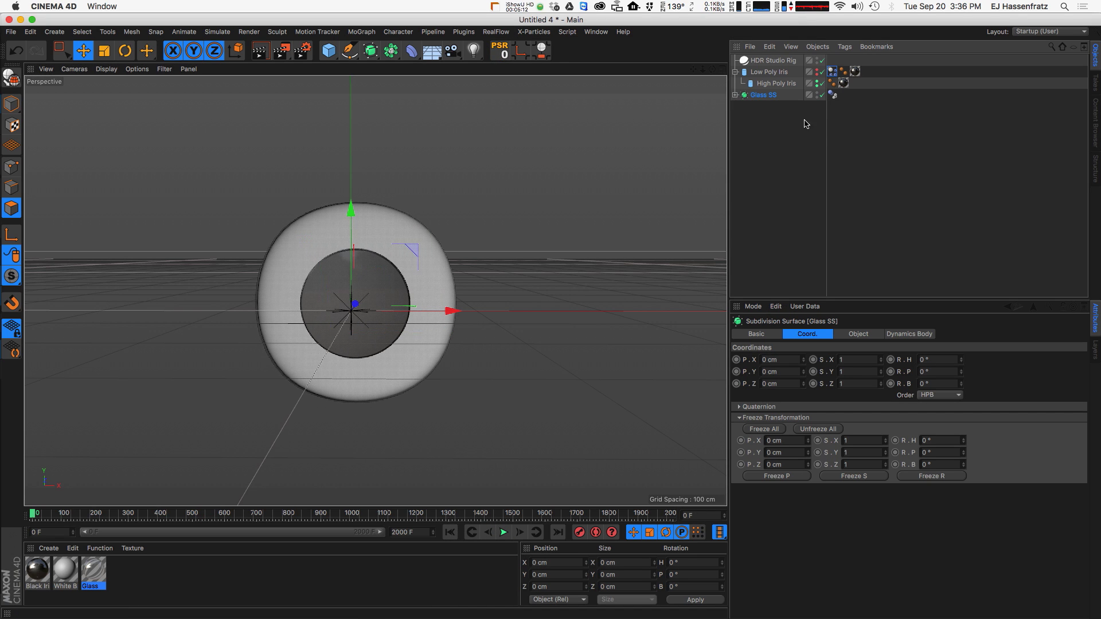
pyautogui.keyDown('alt'); pyautogui.moveTo(449, 262); pyautogui.dragTo(541, 256); pyautogui.keyUp('alt')
pyautogui.rightClick(753, 98)
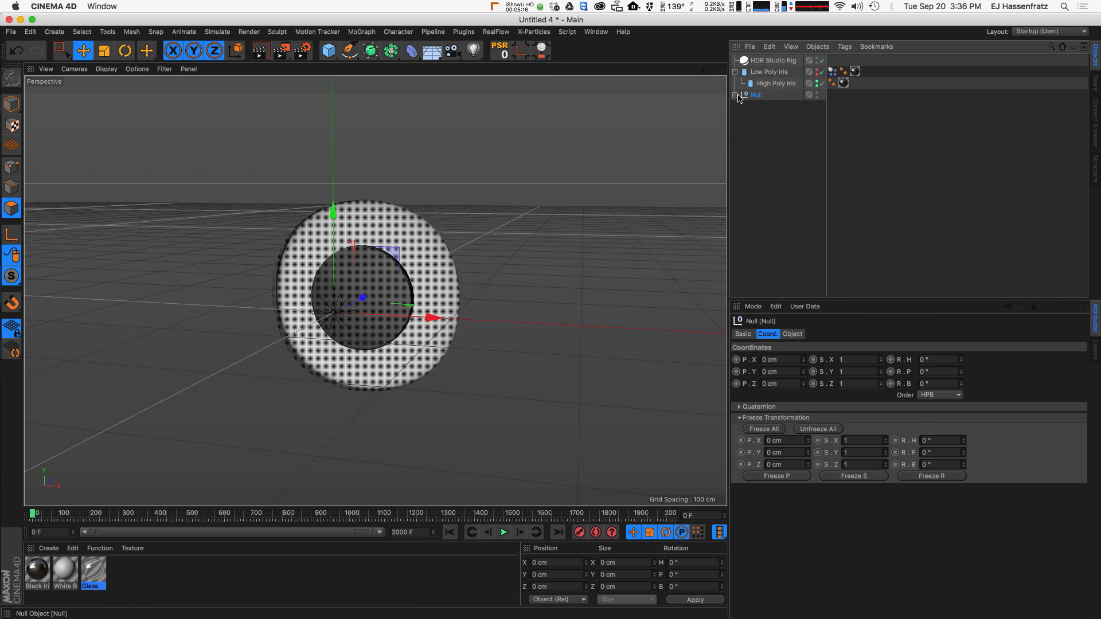
# Step: Rename the null Eyes and place Low Poly Iris with its child inside it, above Glass SS
pyautogui.doubleClick(763, 96)
pyautogui.press('Escape')
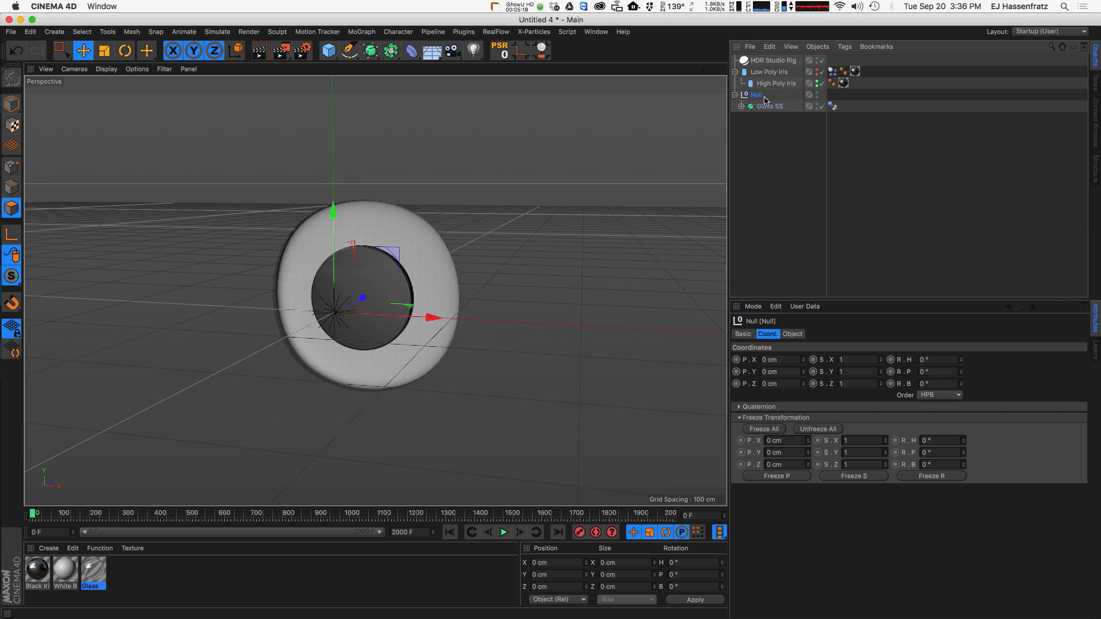
pyautogui.click(765, 73)
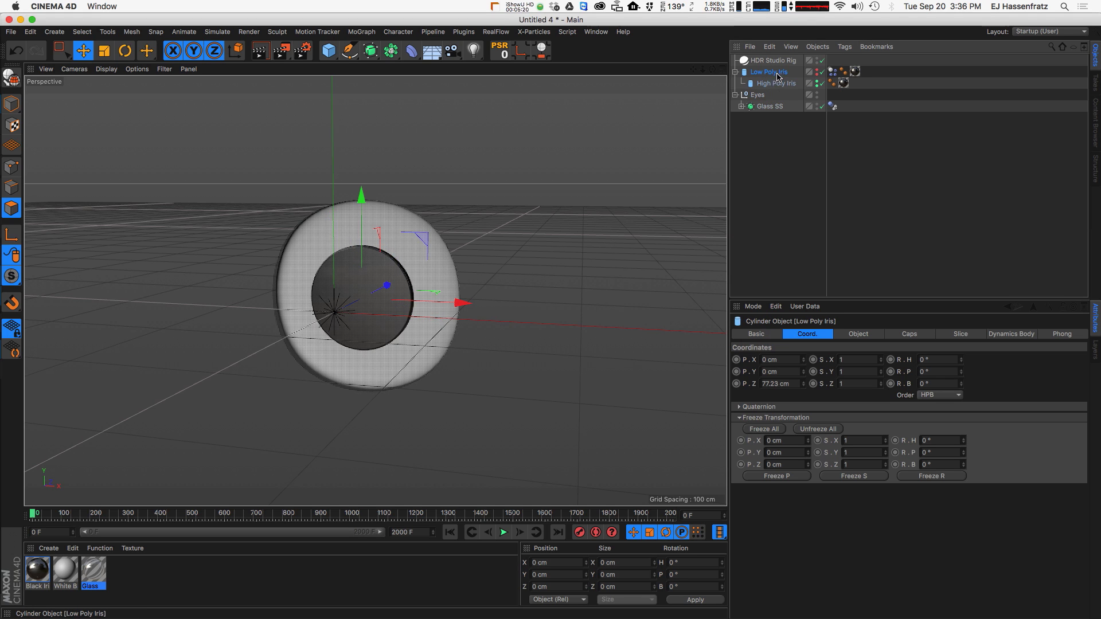
pyautogui.click(756, 75)
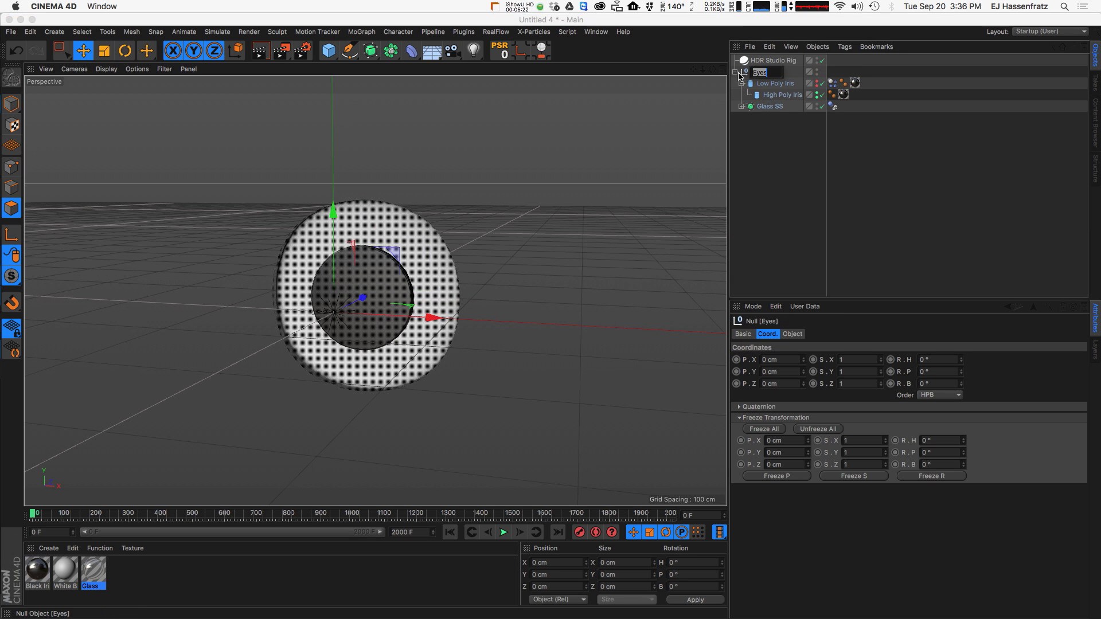
# Step: Duplicate the Eyes null and move the copy to -230 cm along X beside the original eye
pyautogui.press('Left')
pyautogui.keyDown('ctrl'); pyautogui.moveTo(755, 86); pyautogui.dragTo(758, 85); pyautogui.keyUp('ctrl')
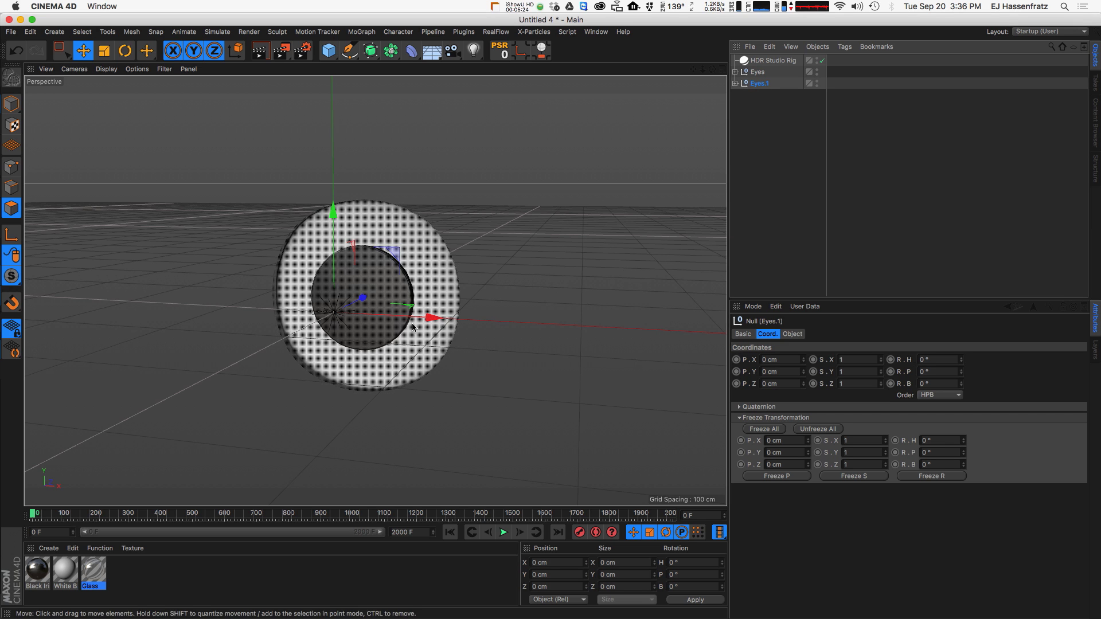
pyautogui.moveTo(413, 328); pyautogui.dragTo(189, 306)
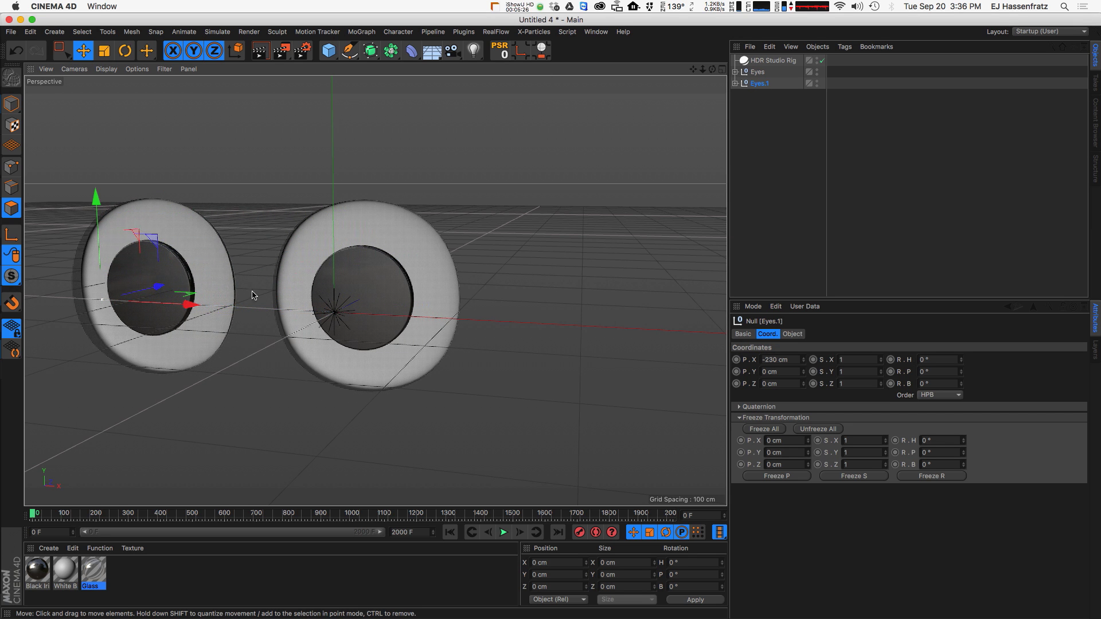
# Step: Select both Eyes nulls and set their X position to 0 cm
pyautogui.press('h')
pyautogui.keyDown('shift'); pyautogui.click(755, 73); pyautogui.keyUp('shift')
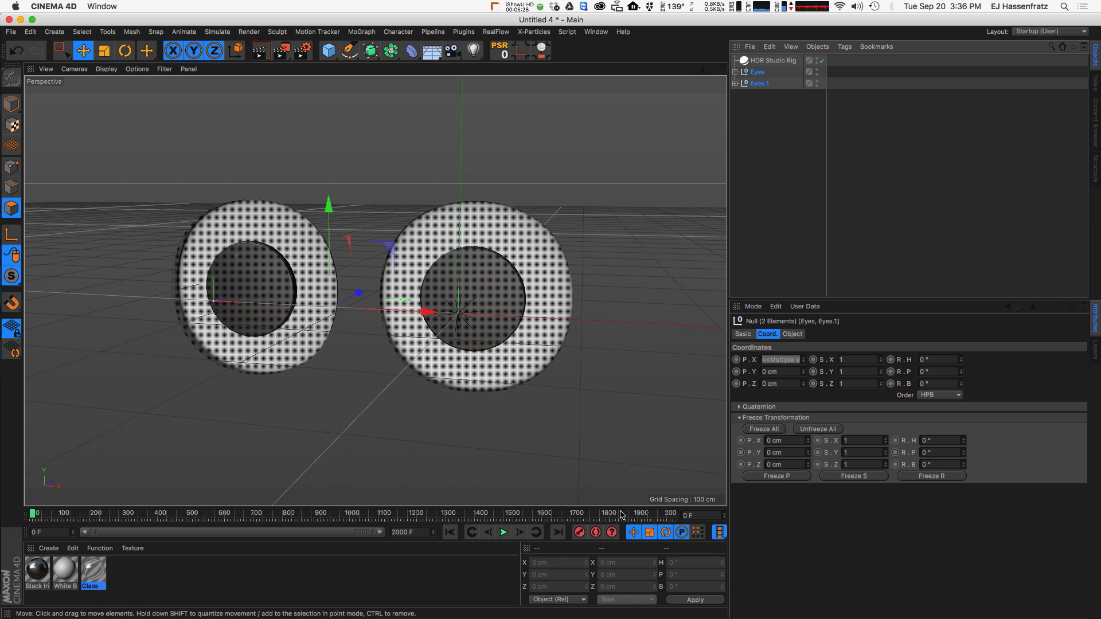
pyautogui.keyDown('alt'); pyautogui.moveTo(449, 315); pyautogui.dragTo(516, 343); pyautogui.keyUp('alt')
pyautogui.write('0')
pyautogui.press('Return')
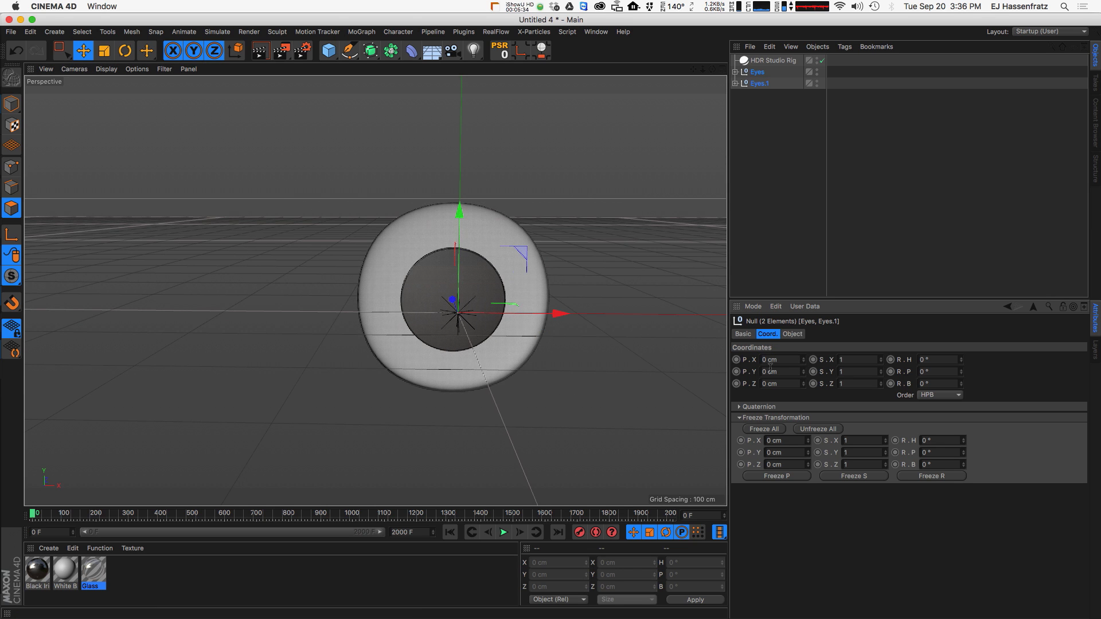
# Step: Undo the last X position change and move both Low Poly Iris objects with their children out of the Eyes nulls, below HDR Studio Rig
pyautogui.press('super+z')
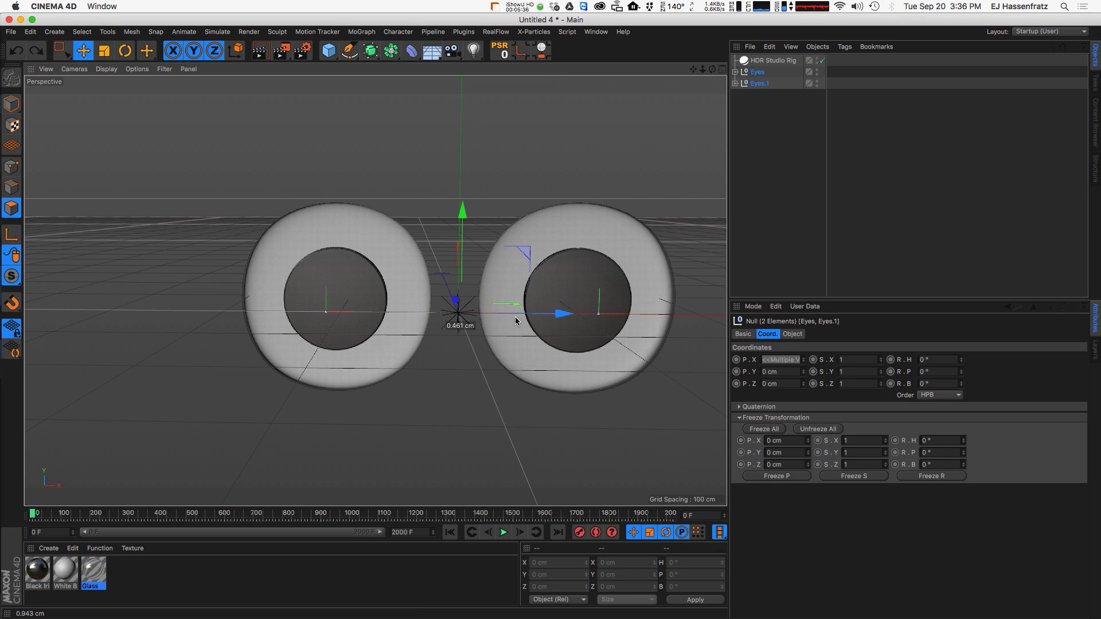
pyautogui.keyDown('alt'); pyautogui.moveTo(465, 311); pyautogui.dragTo(412, 302, button='middle'); pyautogui.keyUp('alt')
pyautogui.click(734, 84)
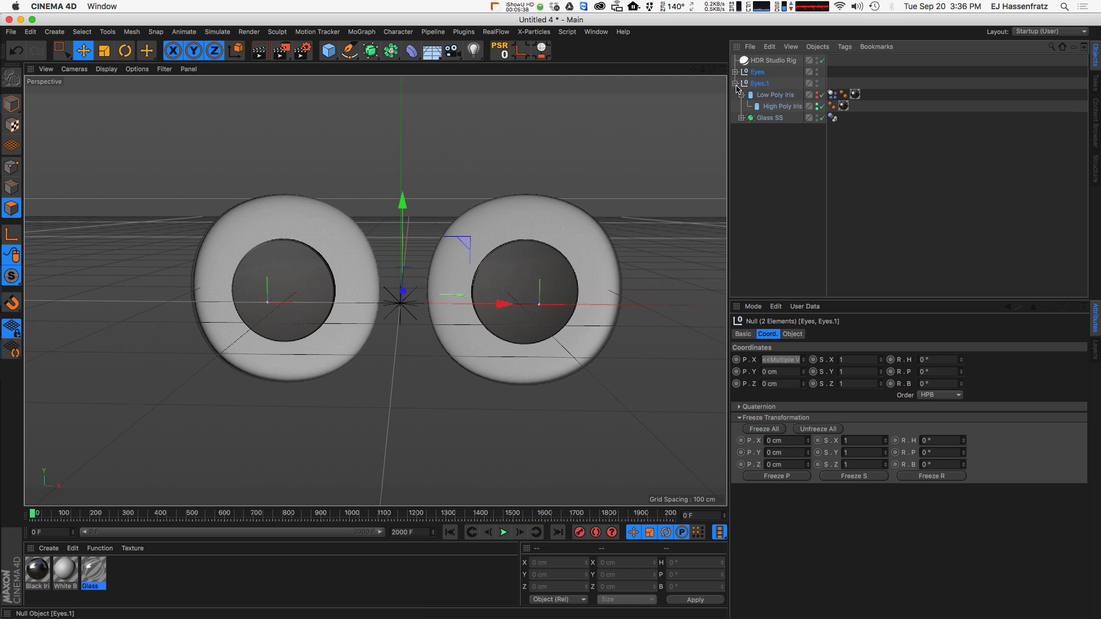
pyautogui.click(741, 117)
pyautogui.click(783, 117)
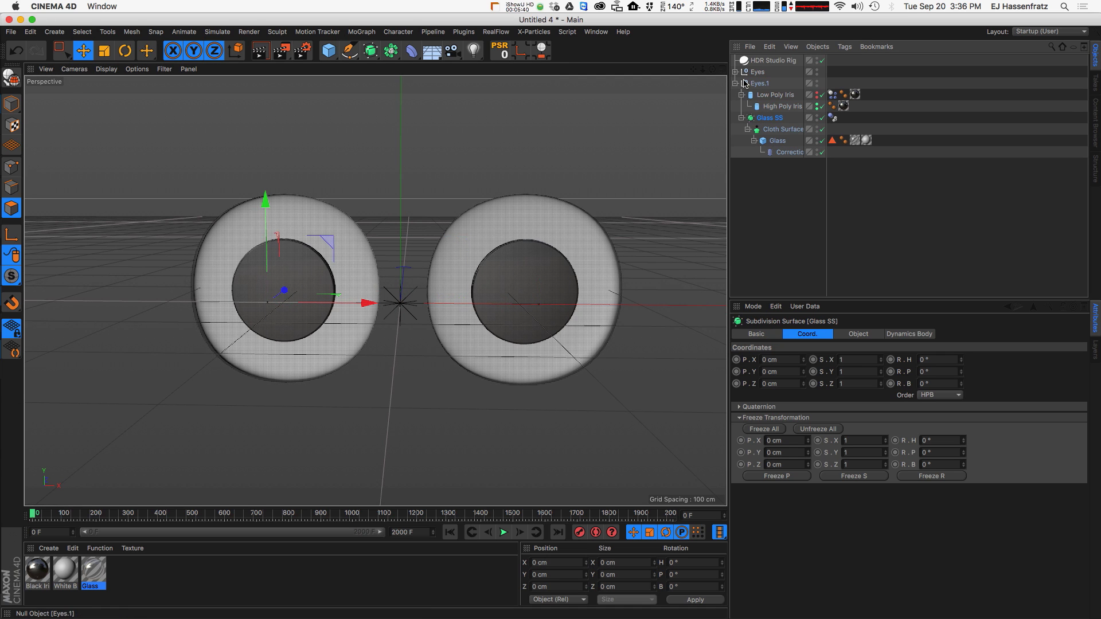
pyautogui.click(766, 84)
pyautogui.keyDown('ctrl'); pyautogui.click(775, 129); pyautogui.keyUp('ctrl')
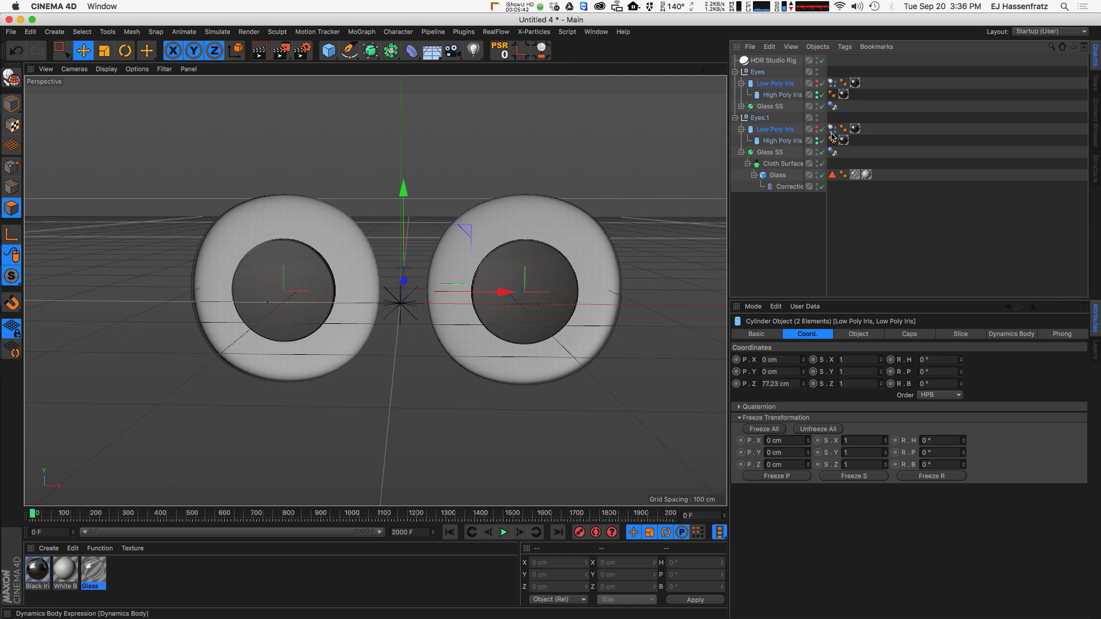
pyautogui.moveTo(766, 85); pyautogui.dragTo(768, 65)
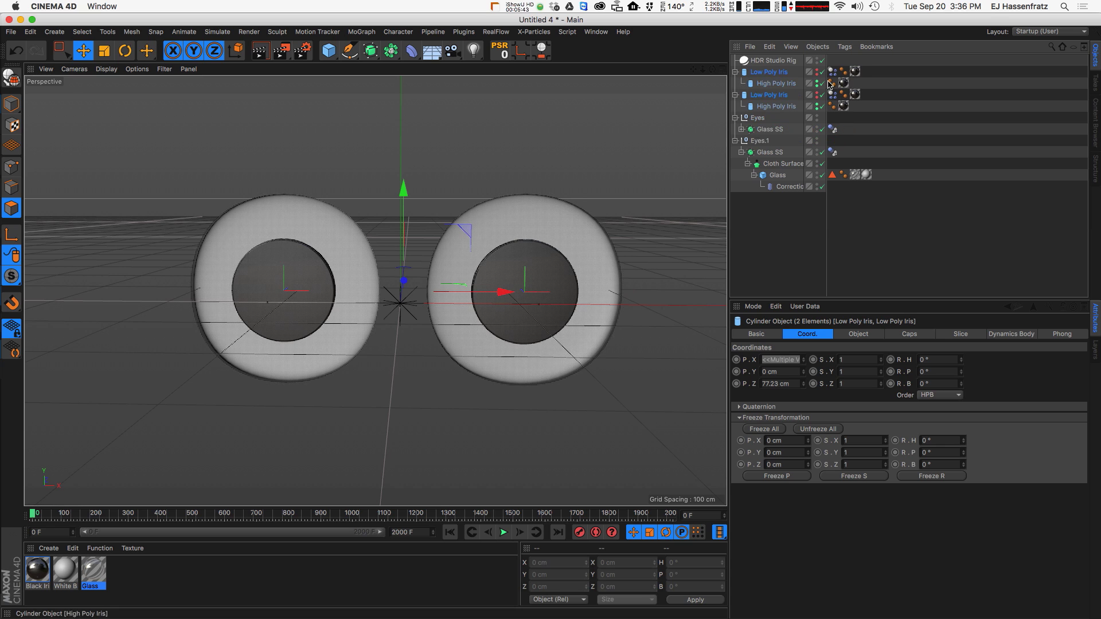
# Step: Move Glass SS from the Eyes.1 null into the Eyes null and delete the emptied Eyes.1 null
pyautogui.click(735, 141)
pyautogui.click(735, 117)
pyautogui.click(745, 117)
pyautogui.keyDown('ctrl'); pyautogui.click(744, 129); pyautogui.keyUp('ctrl')
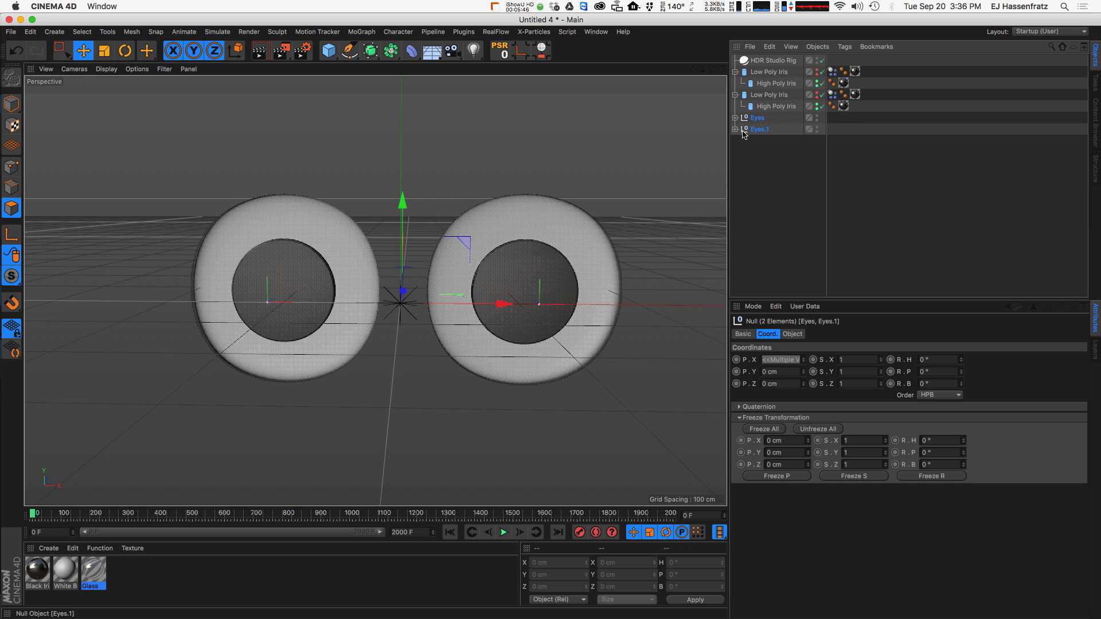
pyautogui.click(735, 129)
pyautogui.click(768, 140)
pyautogui.click(741, 141)
pyautogui.moveTo(762, 141); pyautogui.dragTo(759, 122)
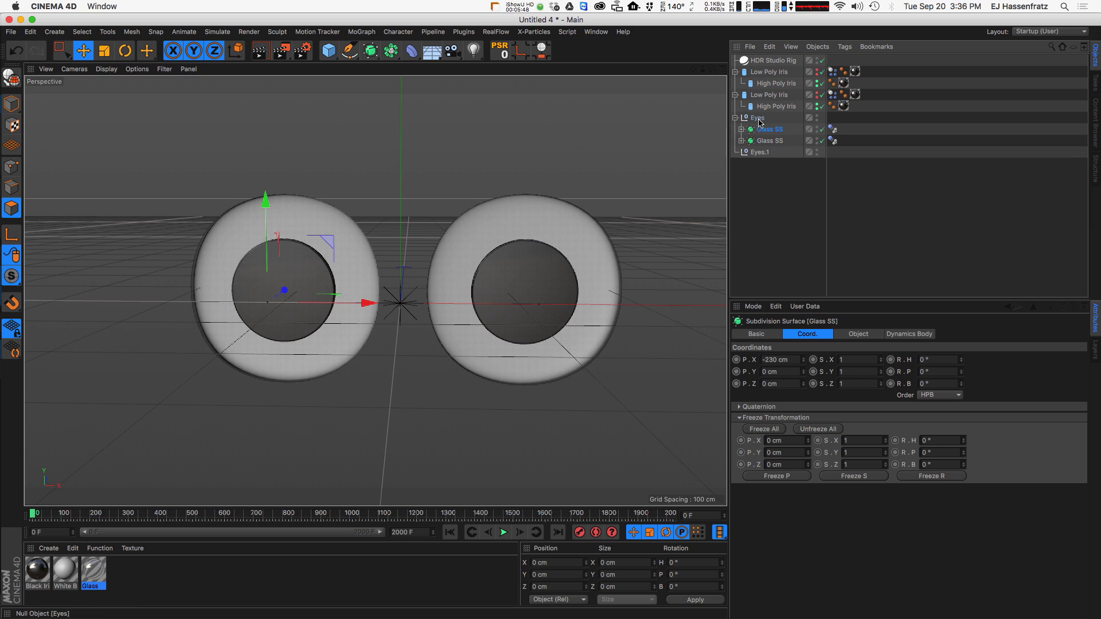
pyautogui.click(758, 152)
pyautogui.press('Delete')
pyautogui.click(757, 120)
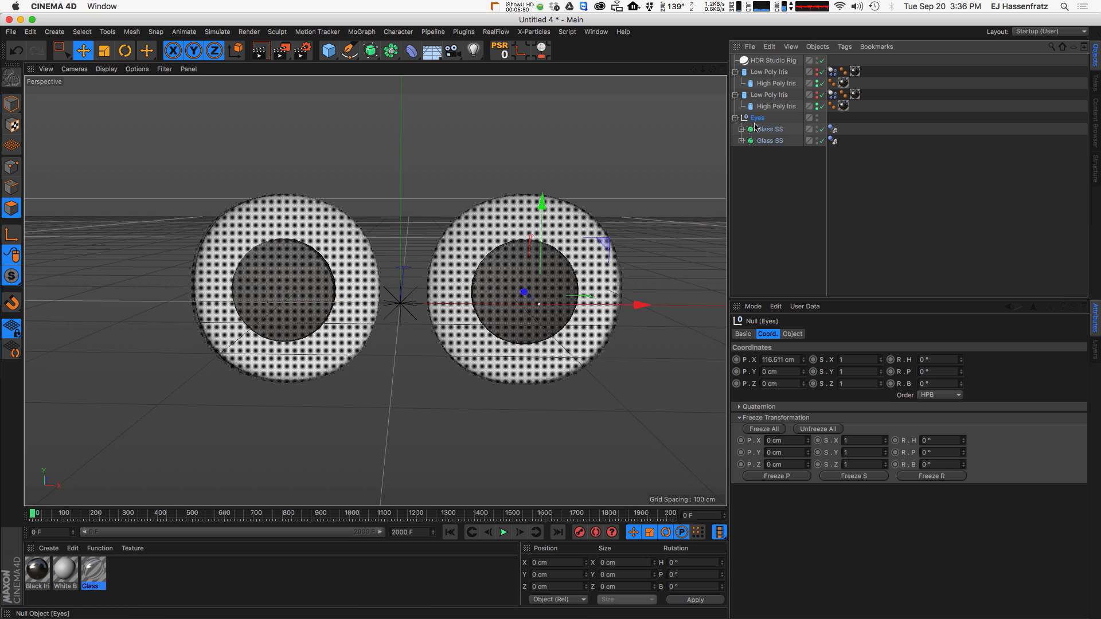
pyautogui.click(13, 232)
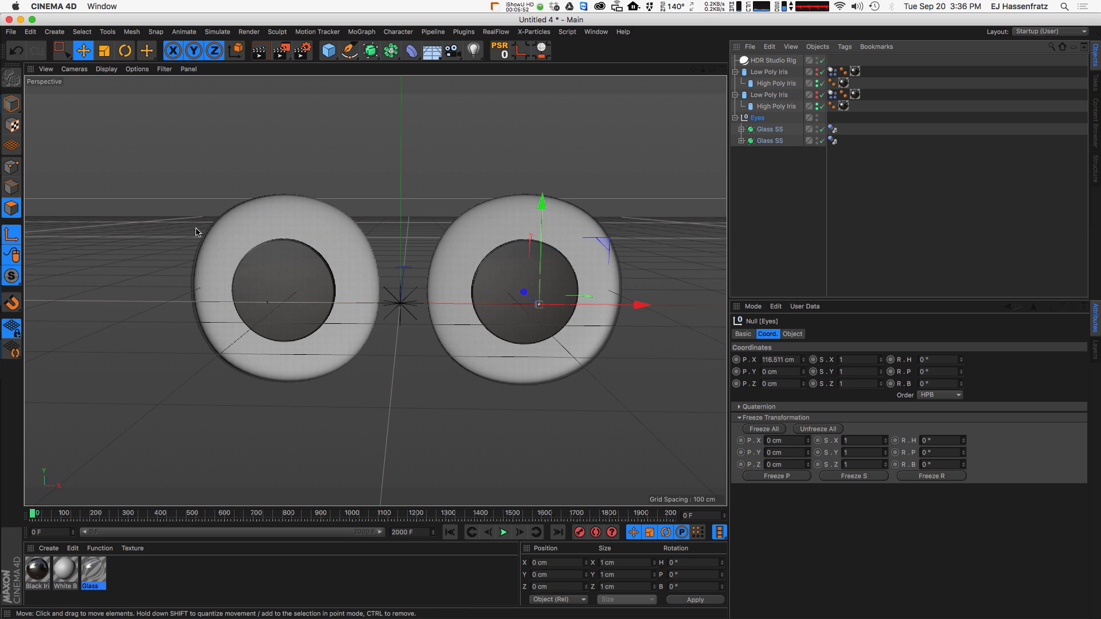
pyautogui.click(787, 201)
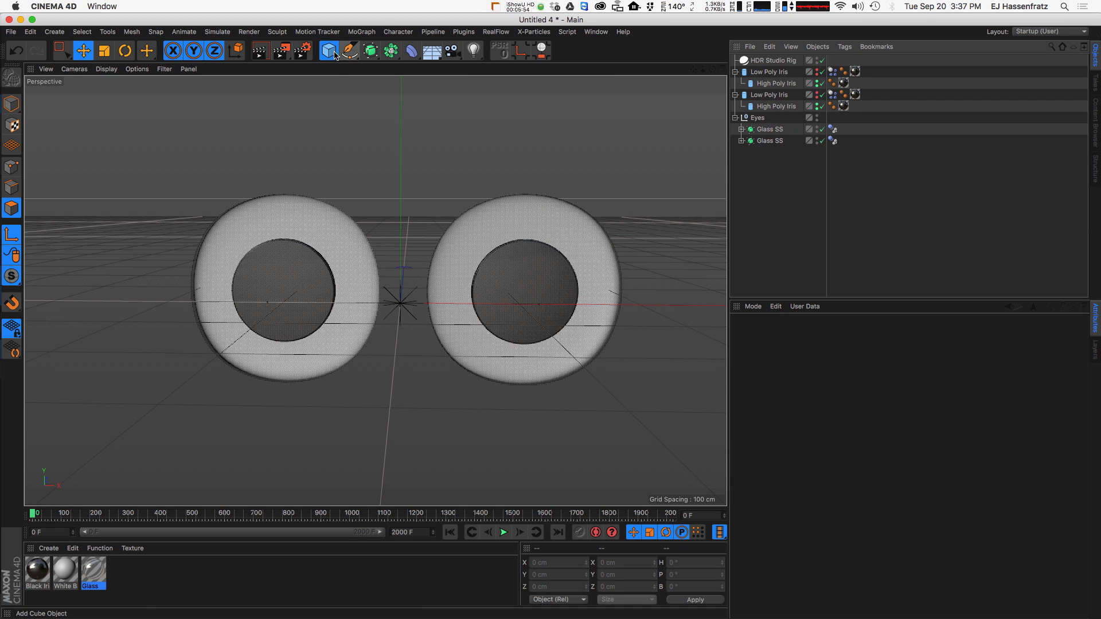
# Step: Put both Glass SS objects inside a new null at the origin, named Eyes, that replaces the old Eyes null
pyautogui.moveTo(329, 52); pyautogui.dragTo(368, 66)
pyautogui.click(764, 146)
pyautogui.keyDown('shift'); pyautogui.click(769, 154); pyautogui.keyUp('shift')
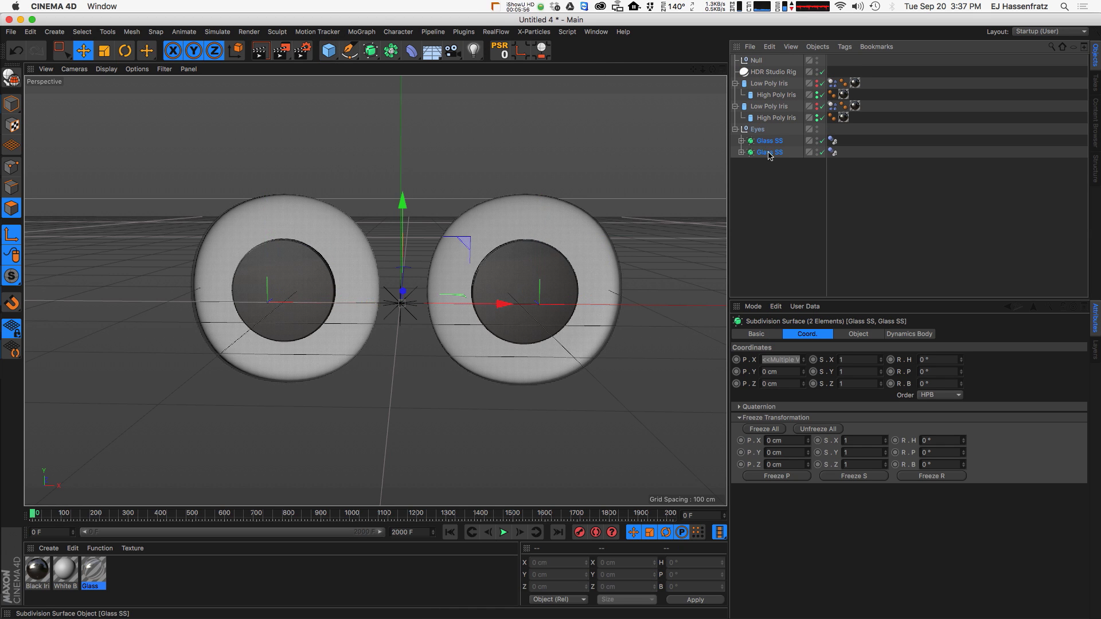
pyautogui.moveTo(754, 62); pyautogui.dragTo(757, 61)
pyautogui.doubleClick(758, 59)
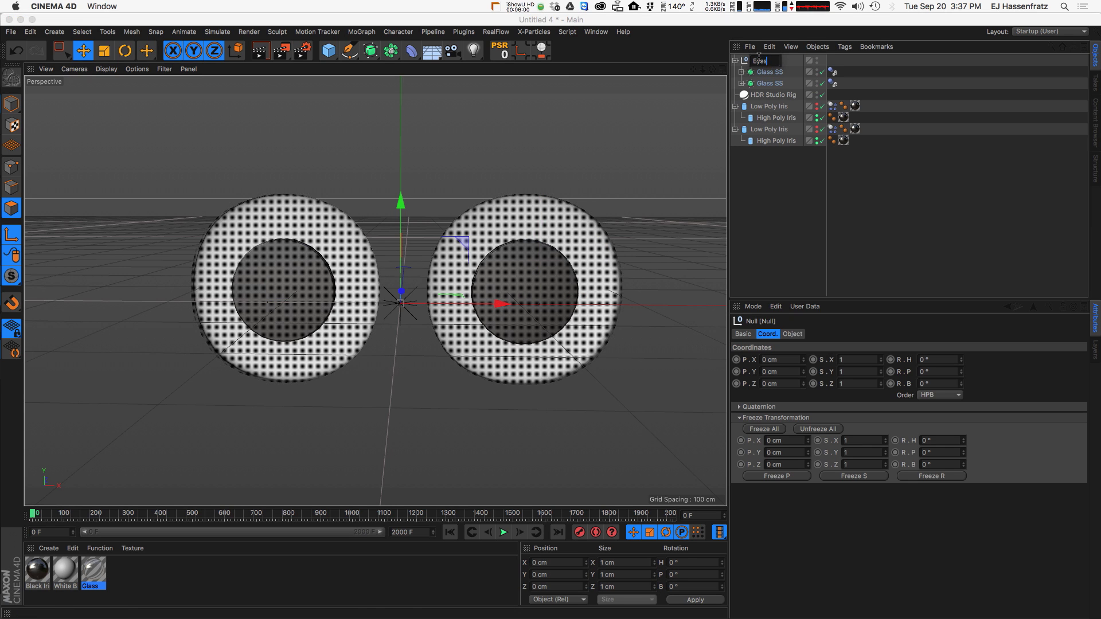
pyautogui.press('Return')
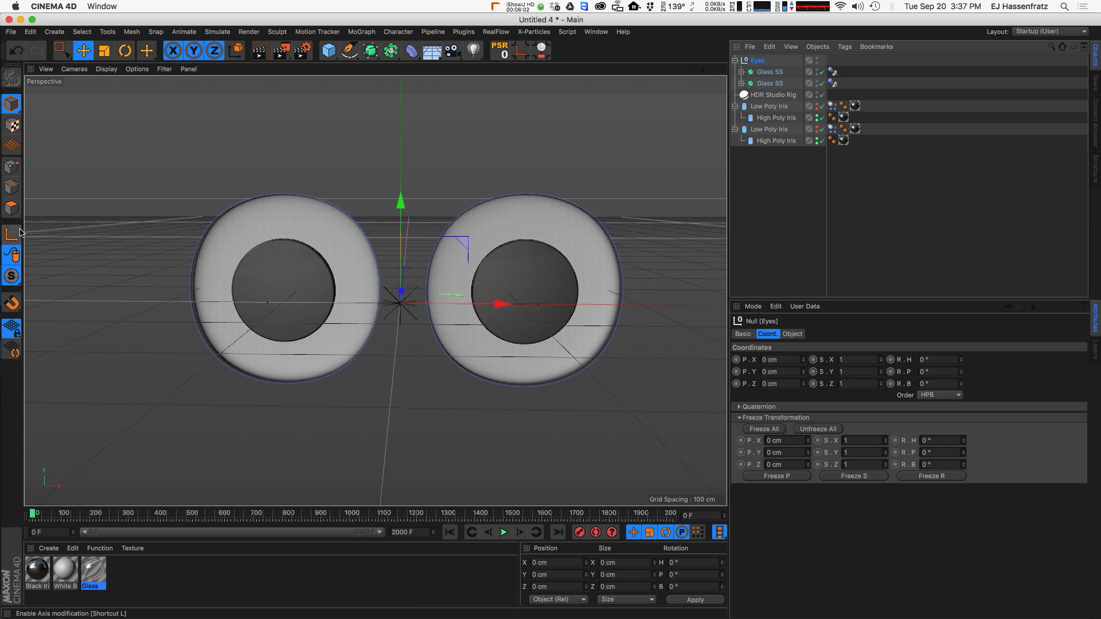
# Step: Shake the Eyes null around while the simulation plays, leaving it at about X -17 cm, Y 14 cm, and stop playback
pyautogui.press('F8')
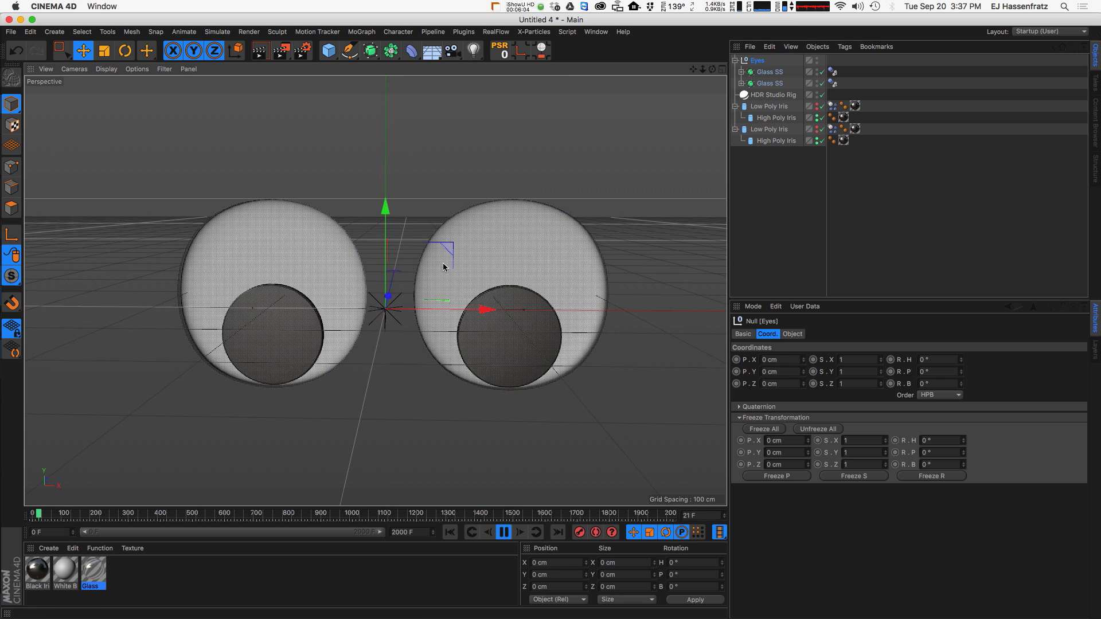
pyautogui.moveTo(443, 267)
pyautogui.mouseDown()
pyautogui.moveTo(423, 254)
pyautogui.moveTo(426, 239)
pyautogui.moveTo(420, 251)
pyautogui.moveTo(438, 263)
pyautogui.moveTo(413, 263)
pyautogui.moveTo(433, 261)
pyautogui.moveTo(419, 244)
pyautogui.moveTo(429, 246)
pyautogui.moveTo(425, 225)
pyautogui.moveTo(413, 248)
pyautogui.moveTo(430, 248)
pyautogui.moveTo(381, 269)
pyautogui.mouseUp()
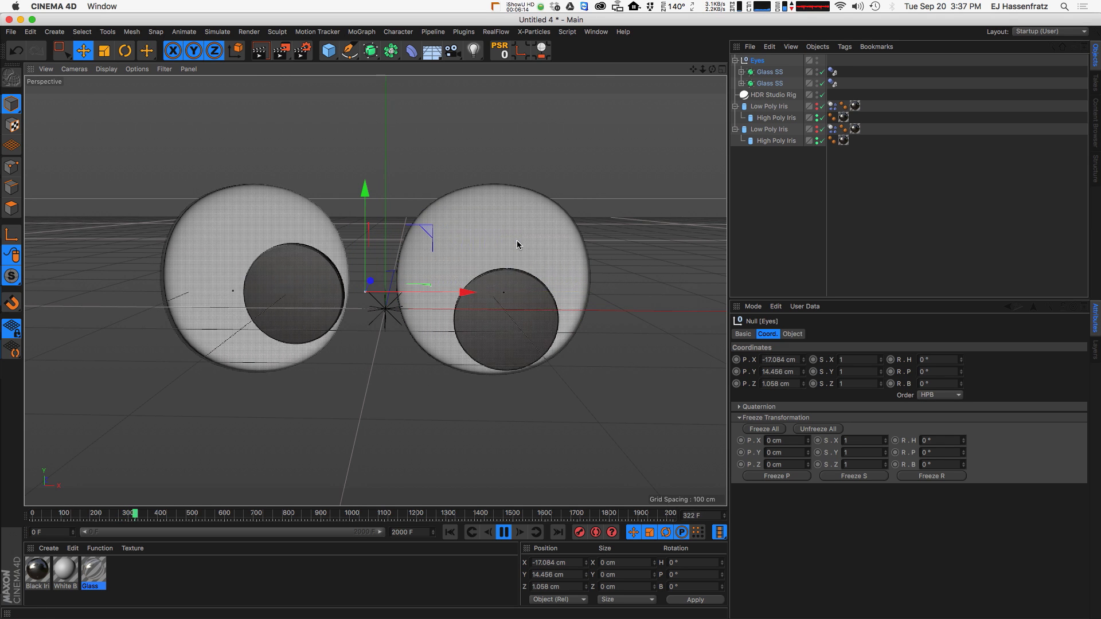
pyautogui.press('F8')
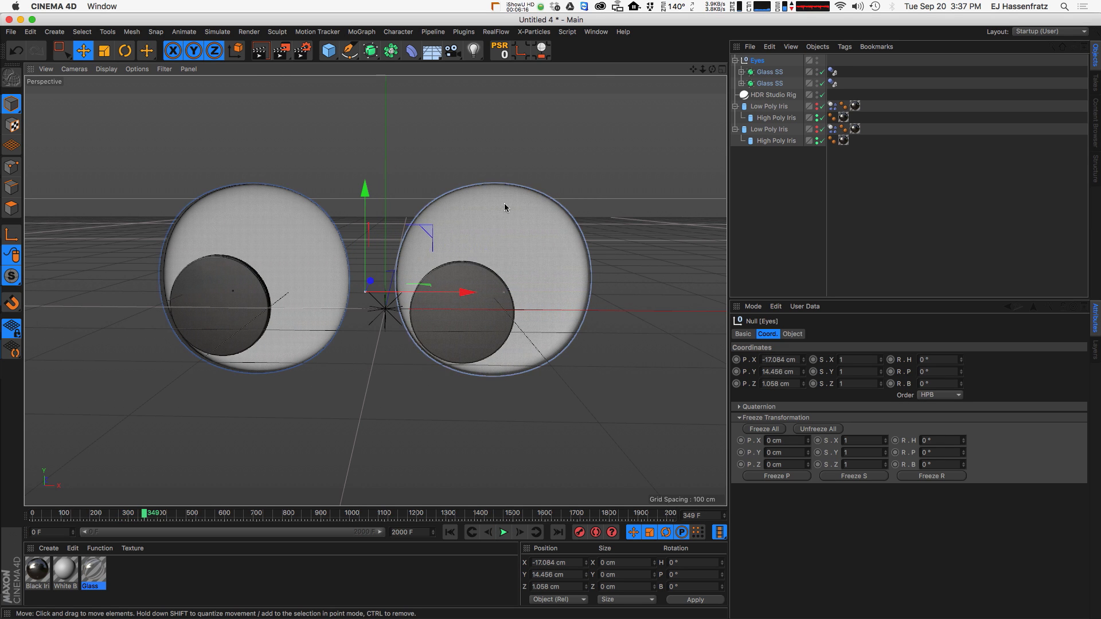
# Step: Switch to the googly_eyes_start.c4d scene and move and rotate the Orange null while the simulation plays, ending at about H 2°, P 53°, B 16°
pyautogui.click(595, 31)
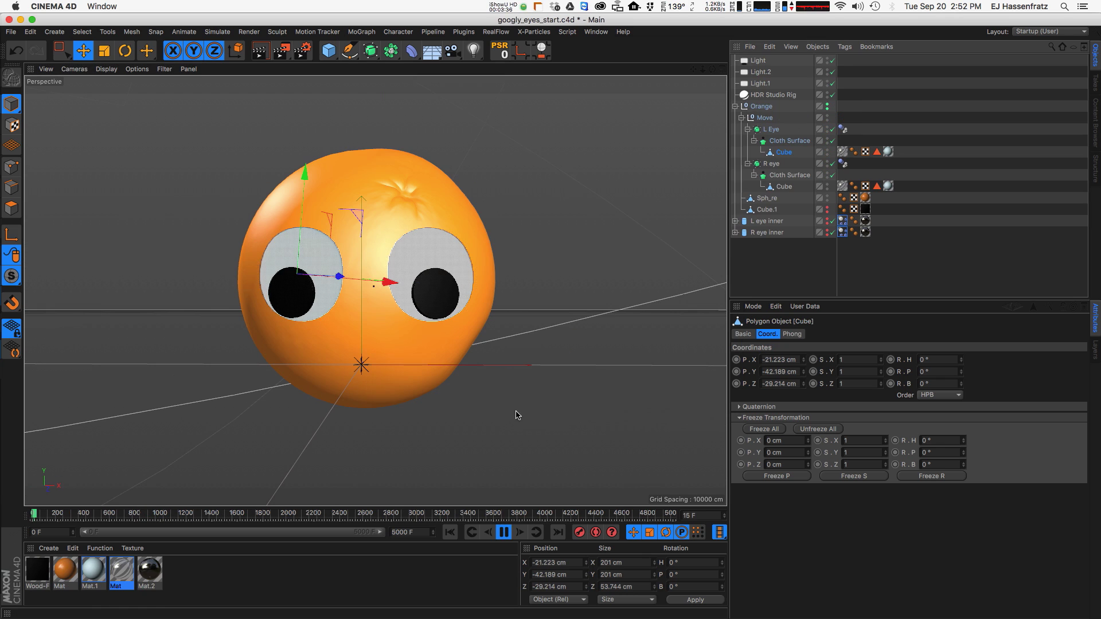
pyautogui.click(760, 108)
pyautogui.moveTo(580, 248); pyautogui.dragTo(539, 229)
pyautogui.press('r')
pyautogui.moveTo(401, 286)
pyautogui.mouseDown()
pyautogui.moveTo(362, 322)
pyautogui.moveTo(344, 308)
pyautogui.moveTo(428, 371)
pyautogui.mouseUp()
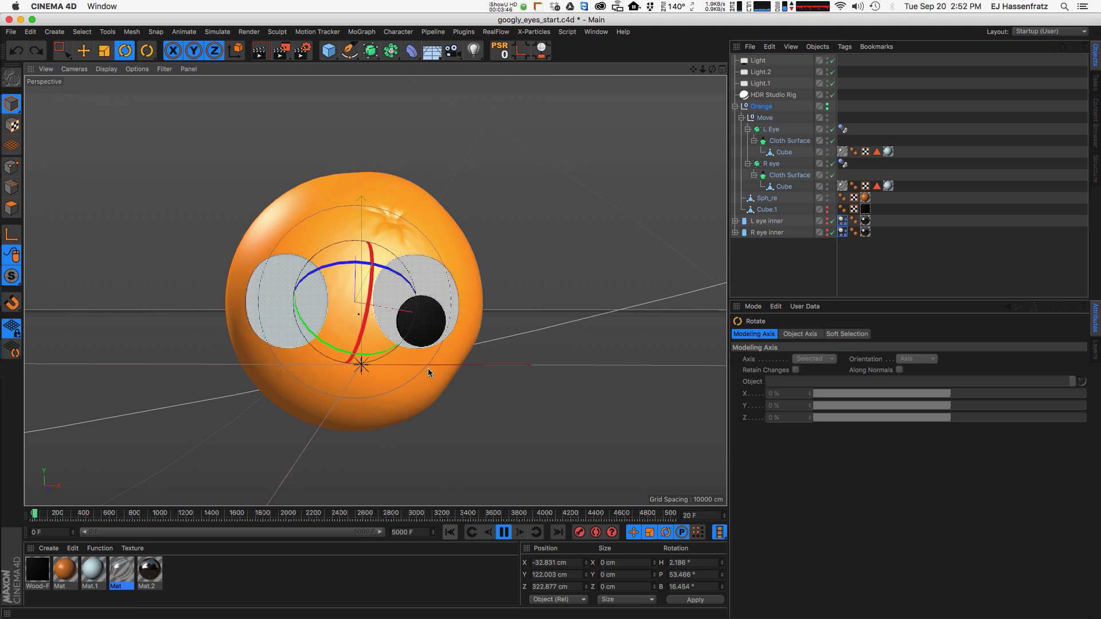
# Step: Restart the simulation from frame 0 and move and rotate the Orange null during playback, to about X -75 cm and H -5°
pyautogui.click(453, 538)
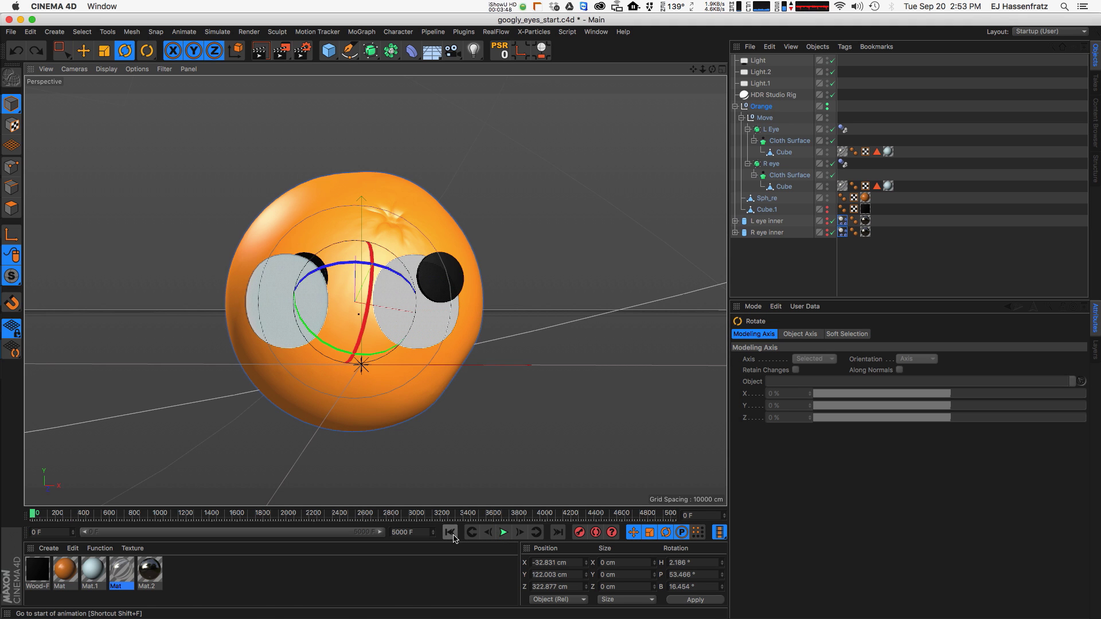
pyautogui.keyDown('alt'); pyautogui.moveTo(365, 315); pyautogui.dragTo(435, 344); pyautogui.keyUp('alt')
pyautogui.press('e')
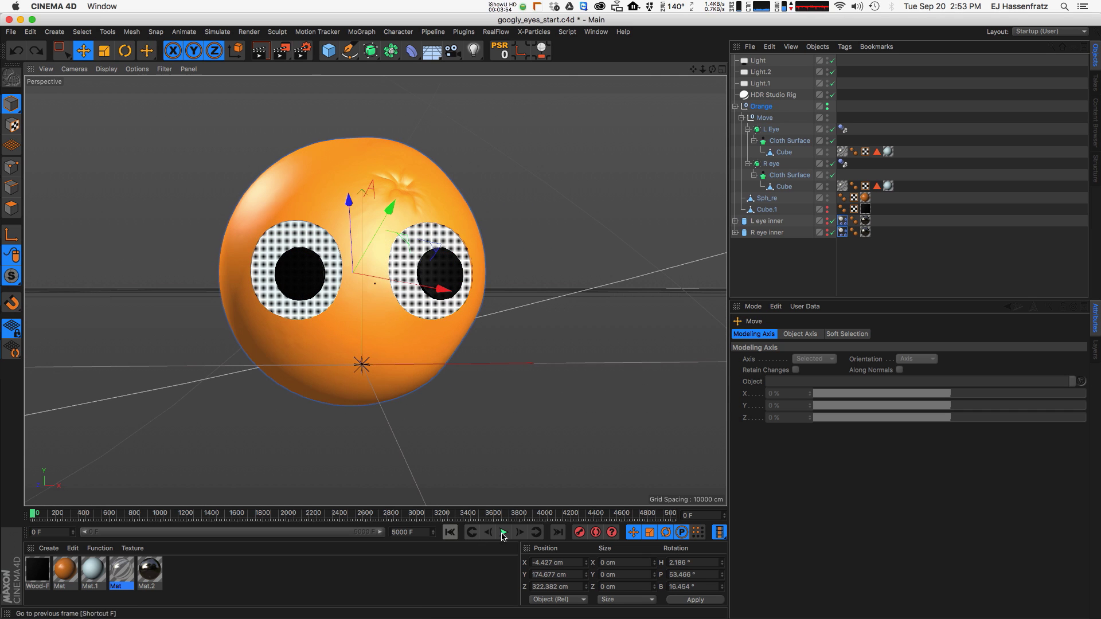
pyautogui.moveTo(512, 227); pyautogui.dragTo(476, 252)
pyautogui.press('r')
pyautogui.moveTo(316, 325)
pyautogui.mouseDown()
pyautogui.moveTo(285, 288)
pyautogui.moveTo(393, 283)
pyautogui.moveTo(341, 327)
pyautogui.moveTo(405, 287)
pyautogui.moveTo(344, 295)
pyautogui.moveTo(355, 278)
pyautogui.moveTo(390, 274)
pyautogui.mouseUp()
# Step: Show the project's expert Dynamics settings and rotate the Orange null to about H 16°, P 52°, B 1° during playback
pyautogui.press('super+d')
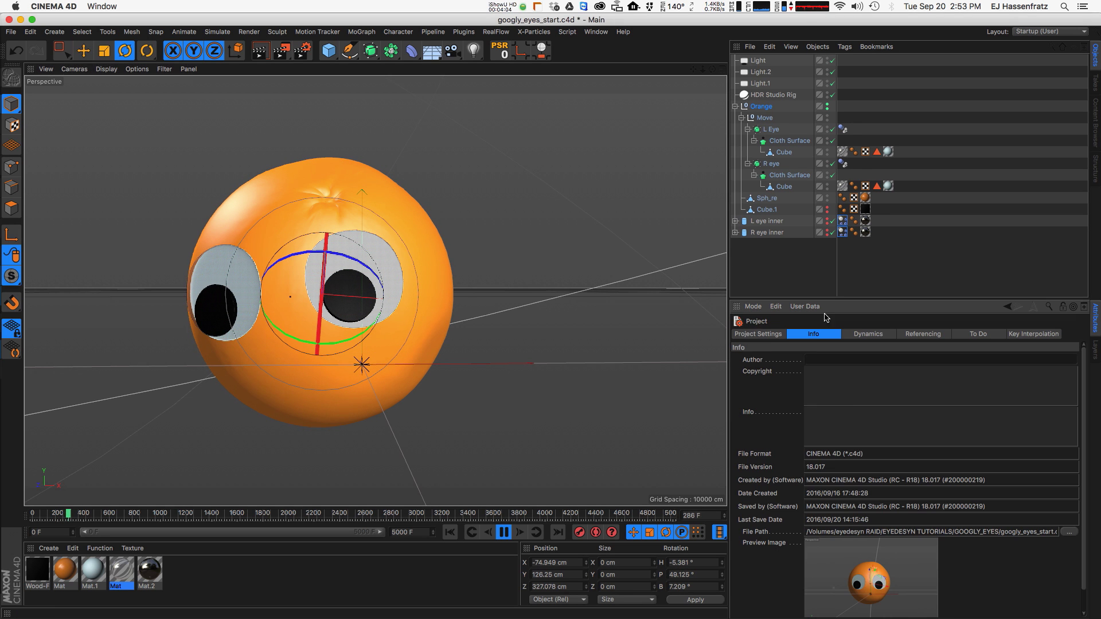
pyautogui.click(868, 335)
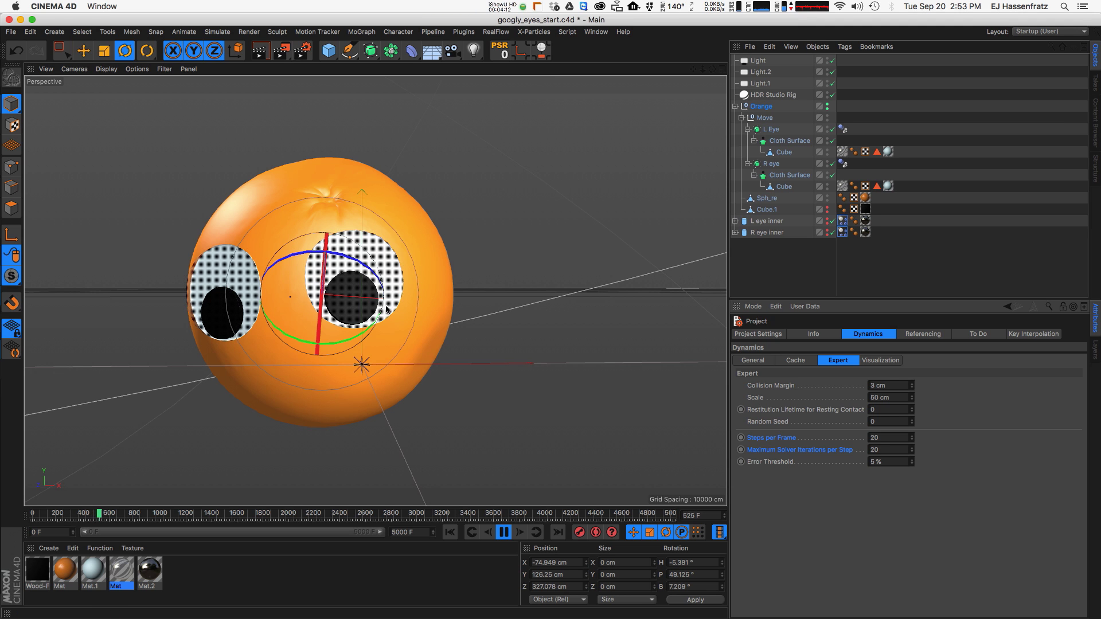
pyautogui.moveTo(334, 330)
pyautogui.mouseDown()
pyautogui.moveTo(256, 231)
pyautogui.moveTo(397, 373)
pyautogui.moveTo(293, 298)
pyautogui.moveTo(407, 281)
pyautogui.moveTo(327, 290)
pyautogui.moveTo(376, 226)
pyautogui.moveTo(233, 327)
pyautogui.moveTo(356, 312)
pyautogui.moveTo(345, 310)
pyautogui.moveTo(380, 401)
pyautogui.mouseUp()
pyautogui.press('e')
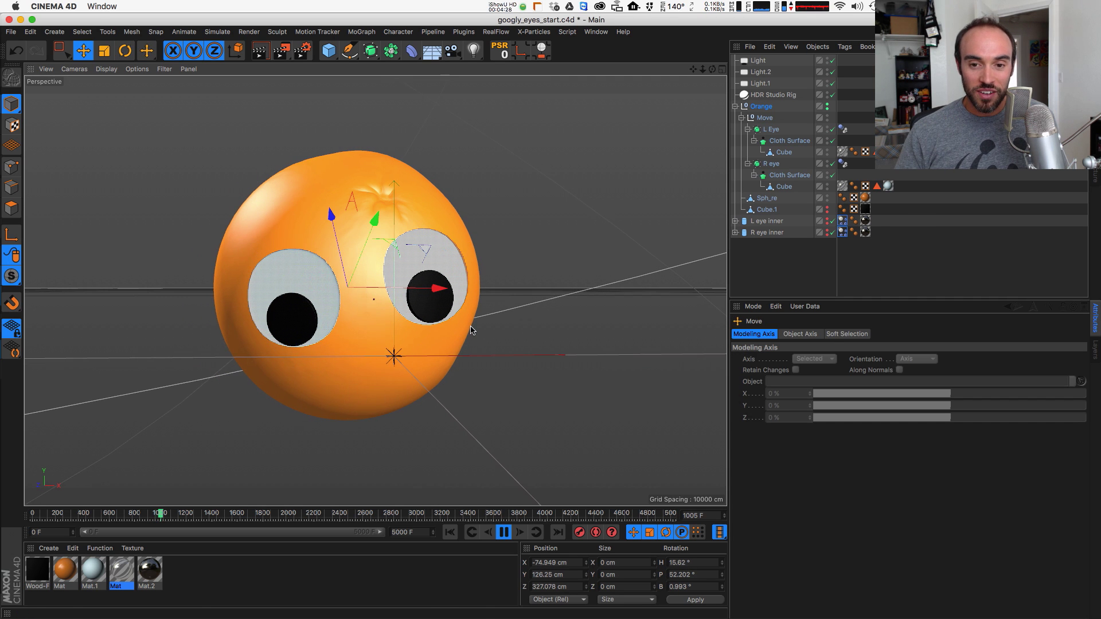